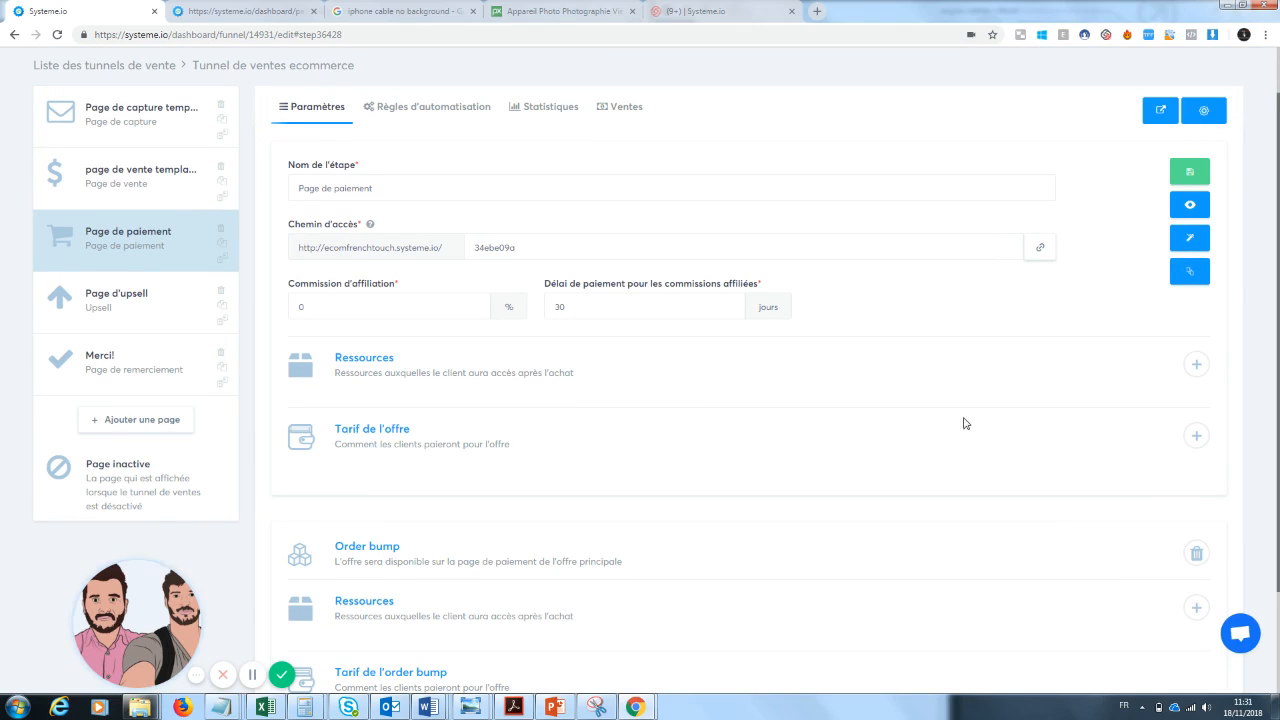
# Add a physical product resource, Zoom téléphone, to the payment page offer.
pyautogui.click(1197, 365)
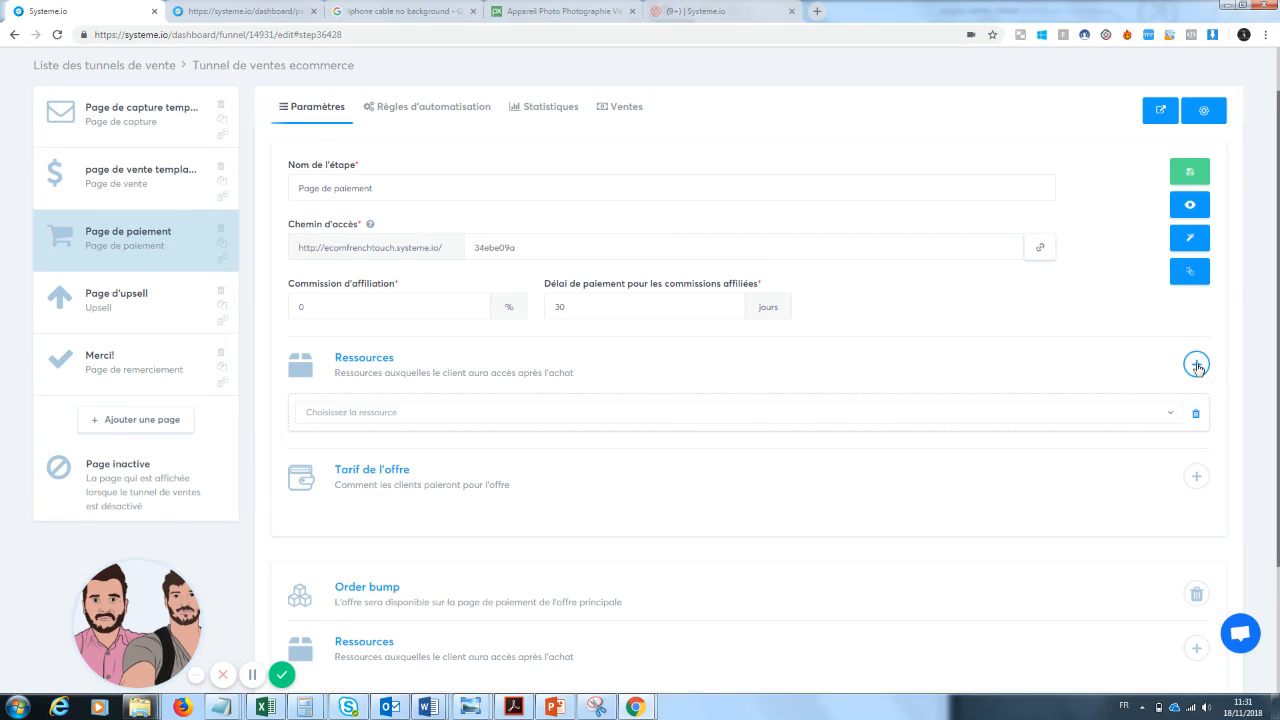
pyautogui.click(625, 418)
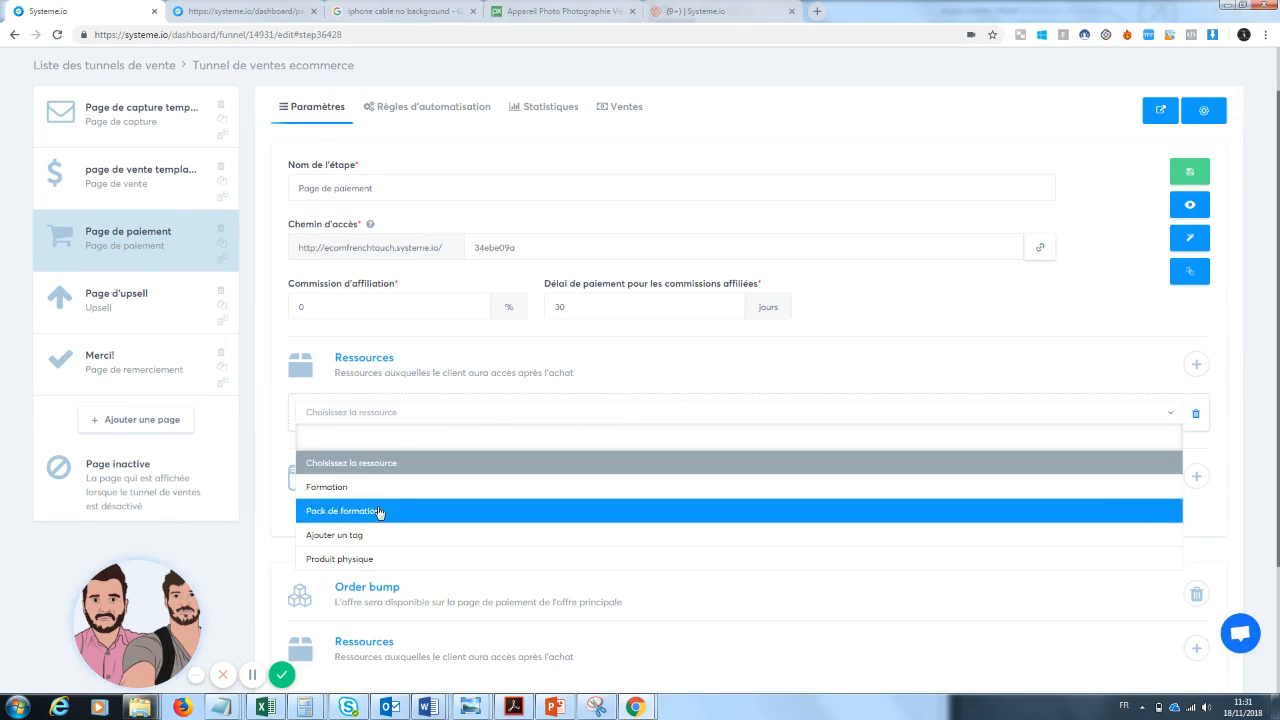
pyautogui.click(369, 560)
pyautogui.click(414, 453)
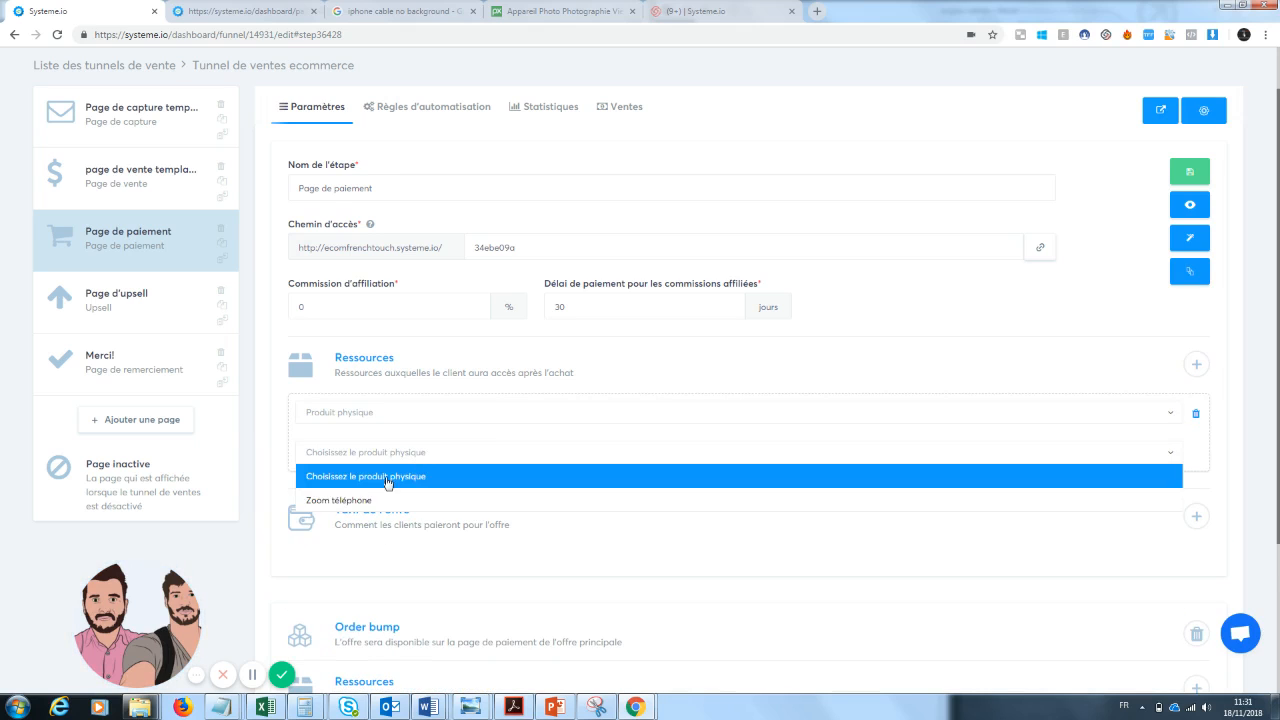
pyautogui.click(377, 503)
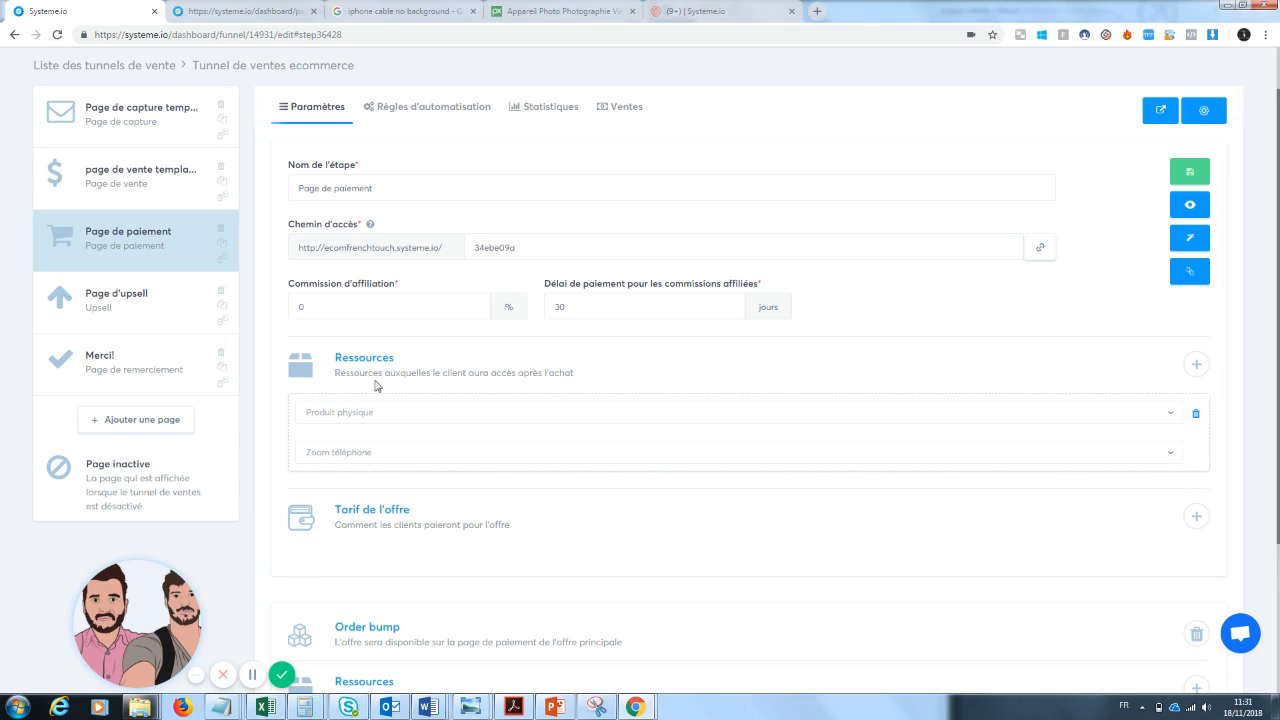
# Create a new offer price and name both the offer and the product zoom téléphone.
pyautogui.scroll(1, 1255, 161)
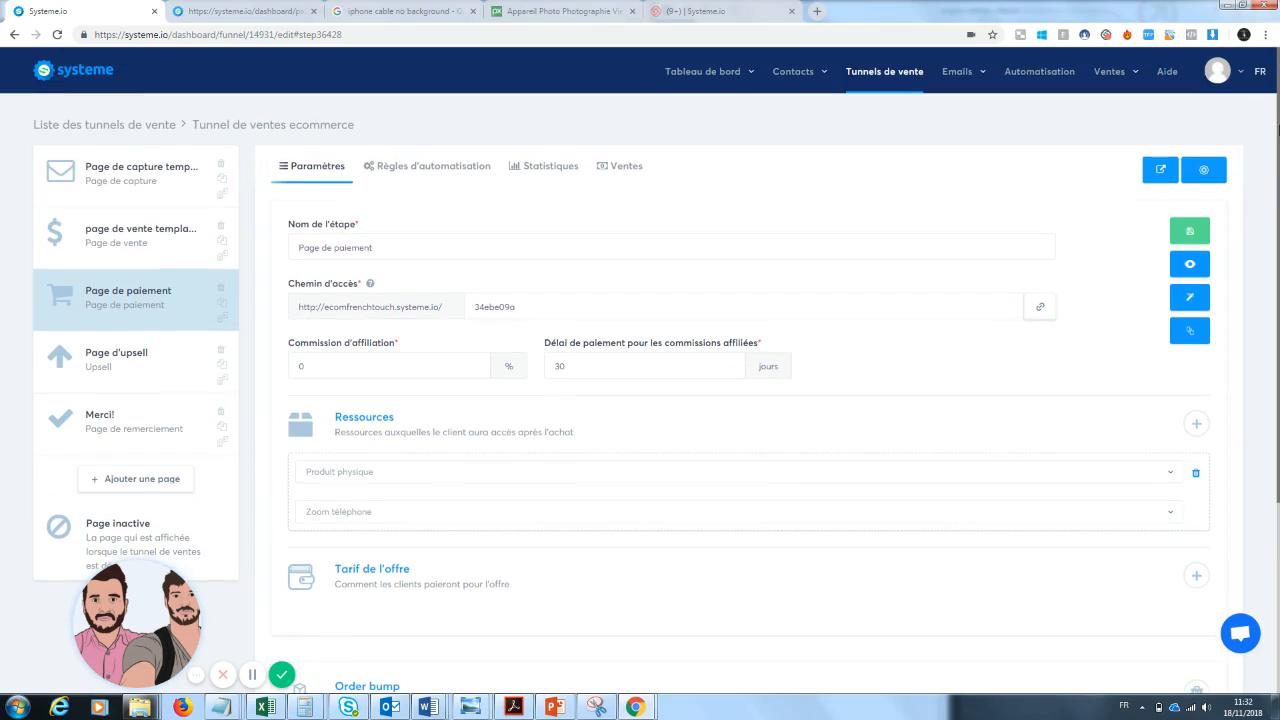
pyautogui.moveTo(1108, 78)
pyautogui.scroll(-2, 1268, 400)
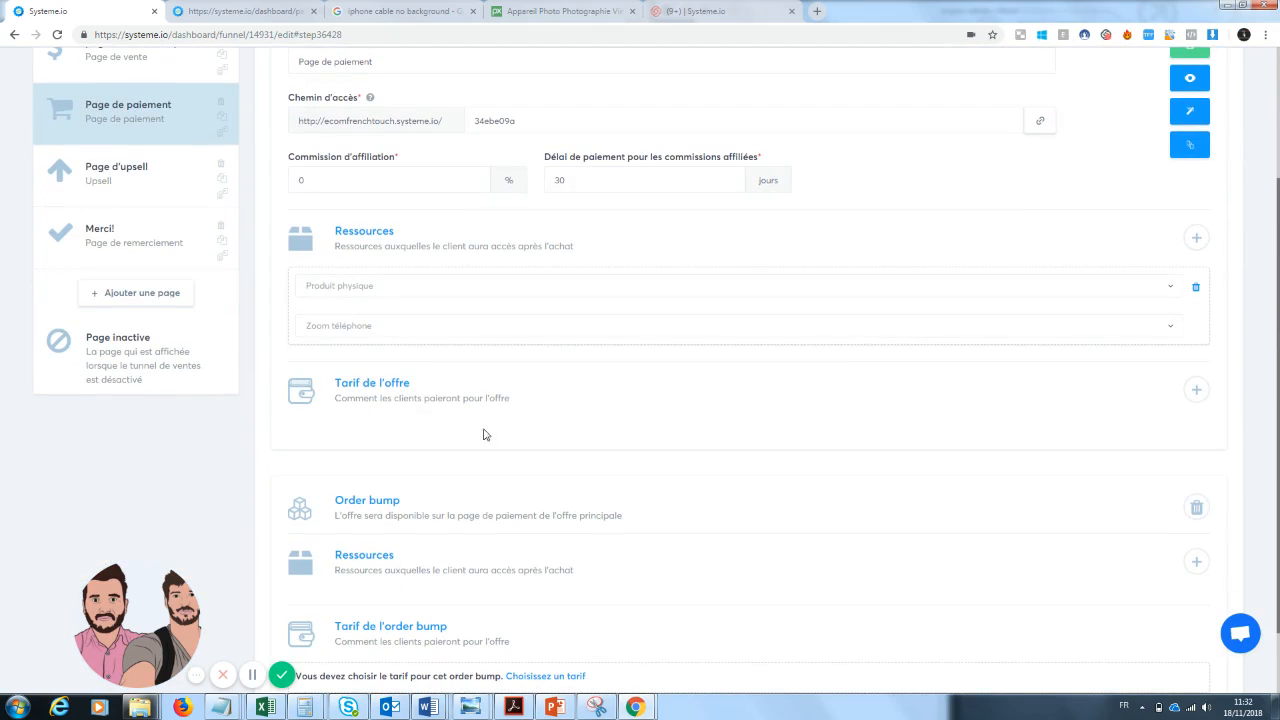
pyautogui.click(1196, 389)
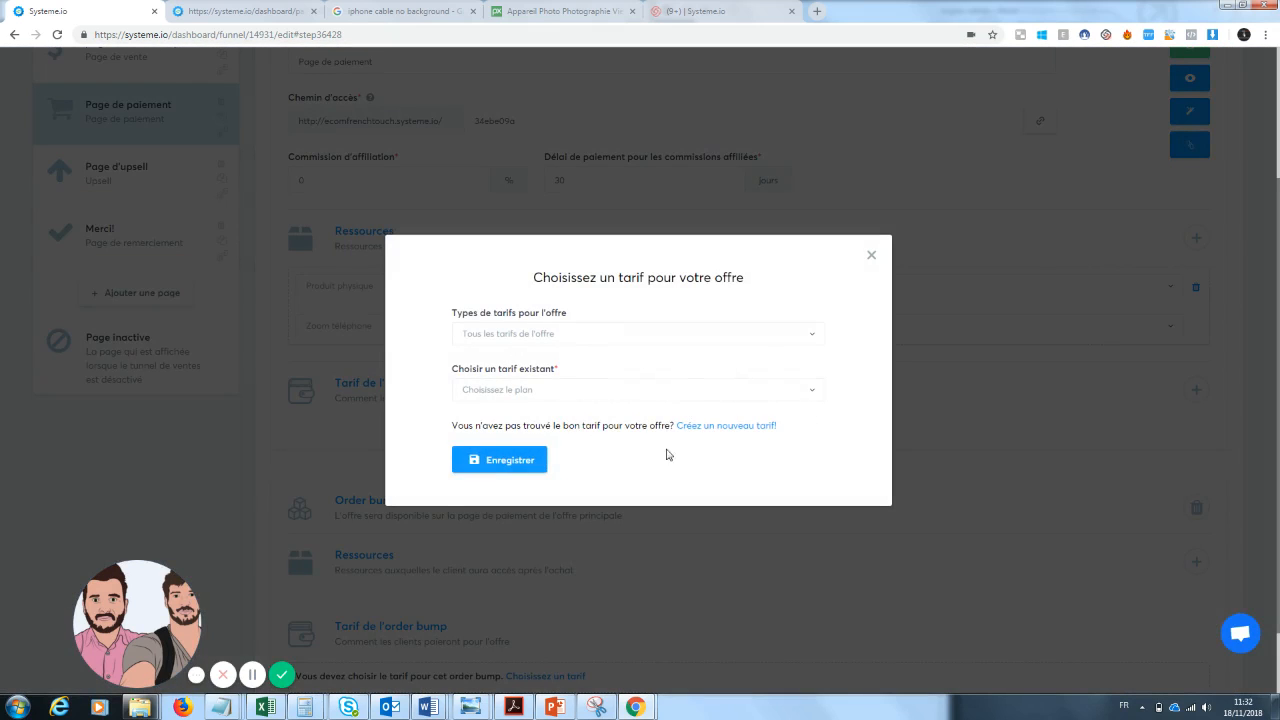
pyautogui.click(729, 428)
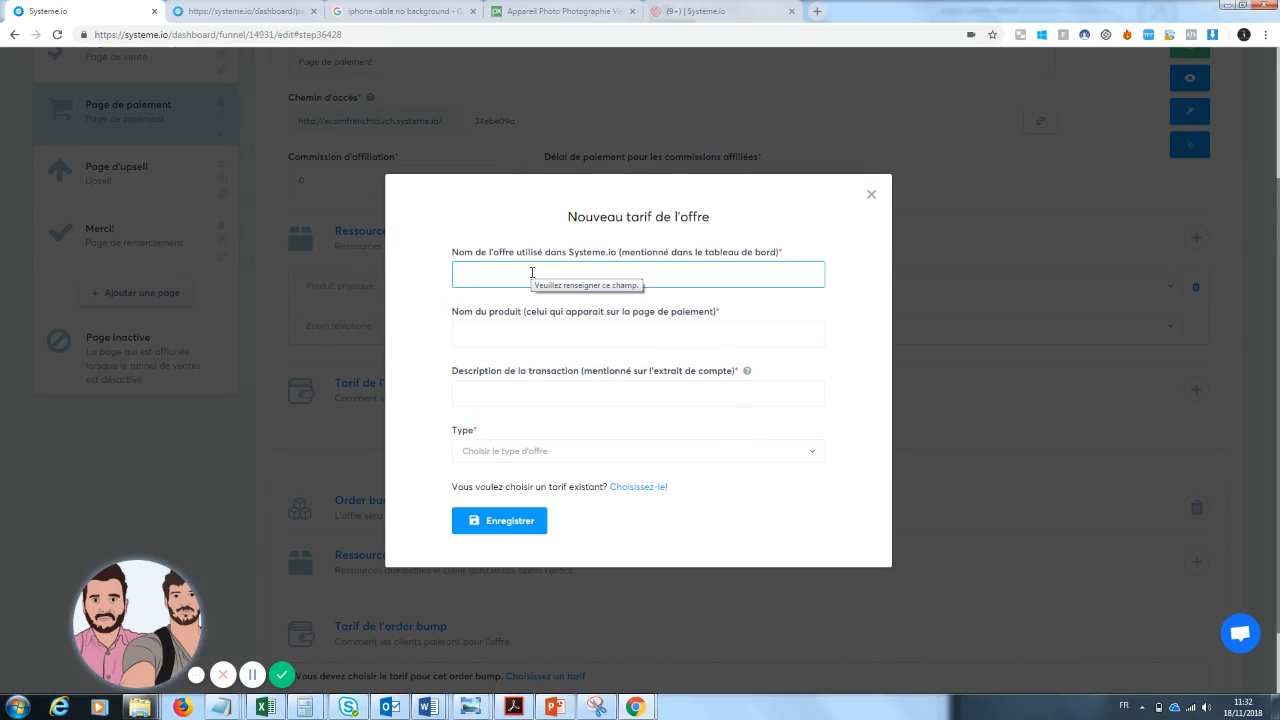
pyautogui.write('zoom télép')
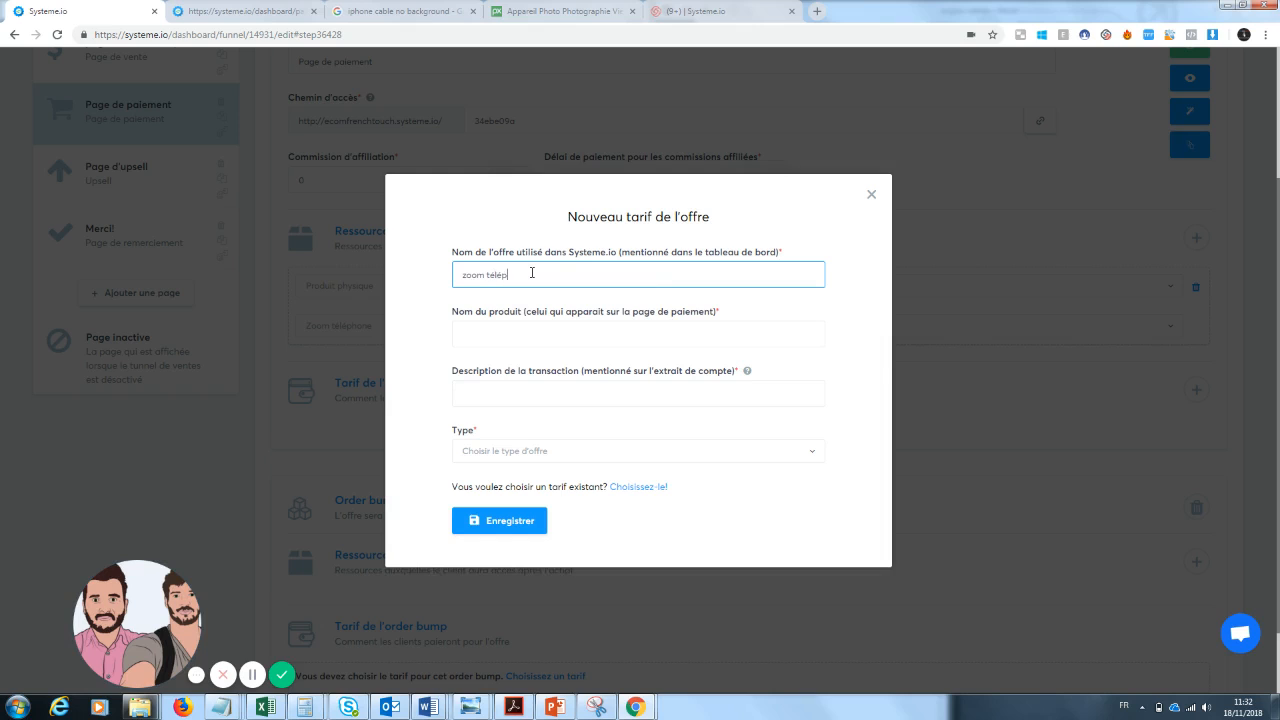
pyautogui.write('hone')
pyautogui.press('Tab')
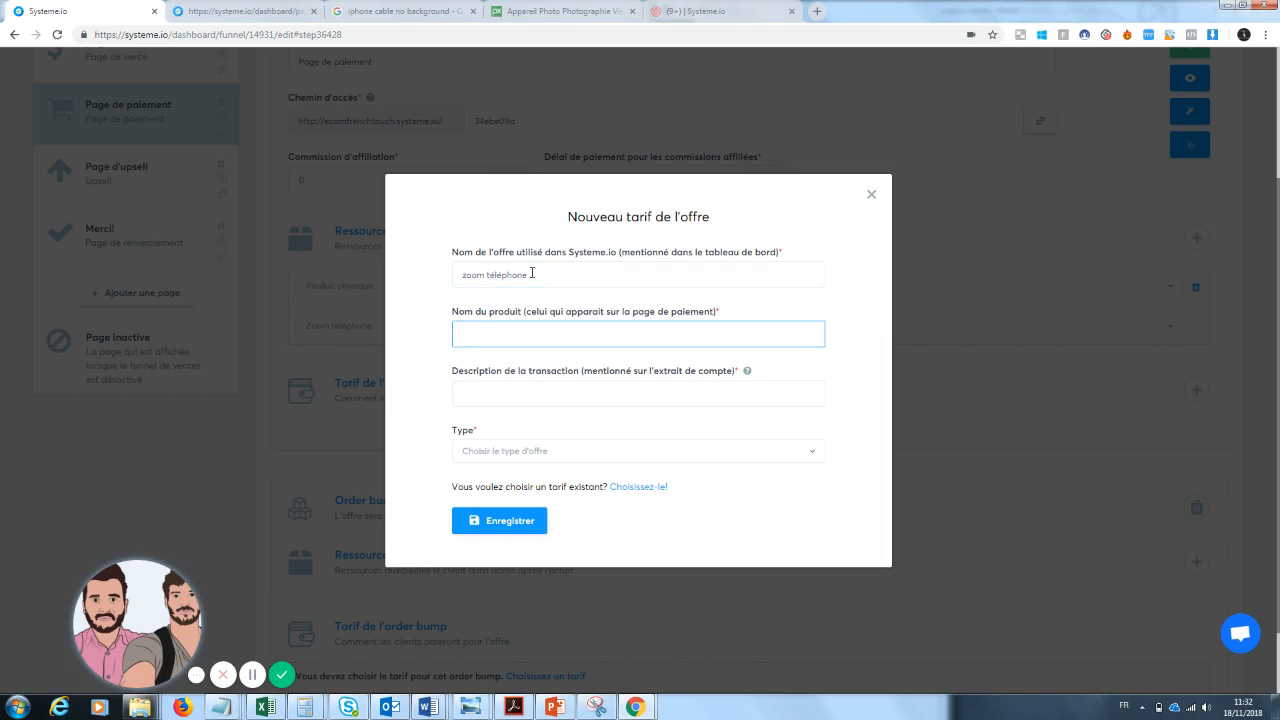
pyautogui.write('zoom téléphone')
pyautogui.press('Tab')
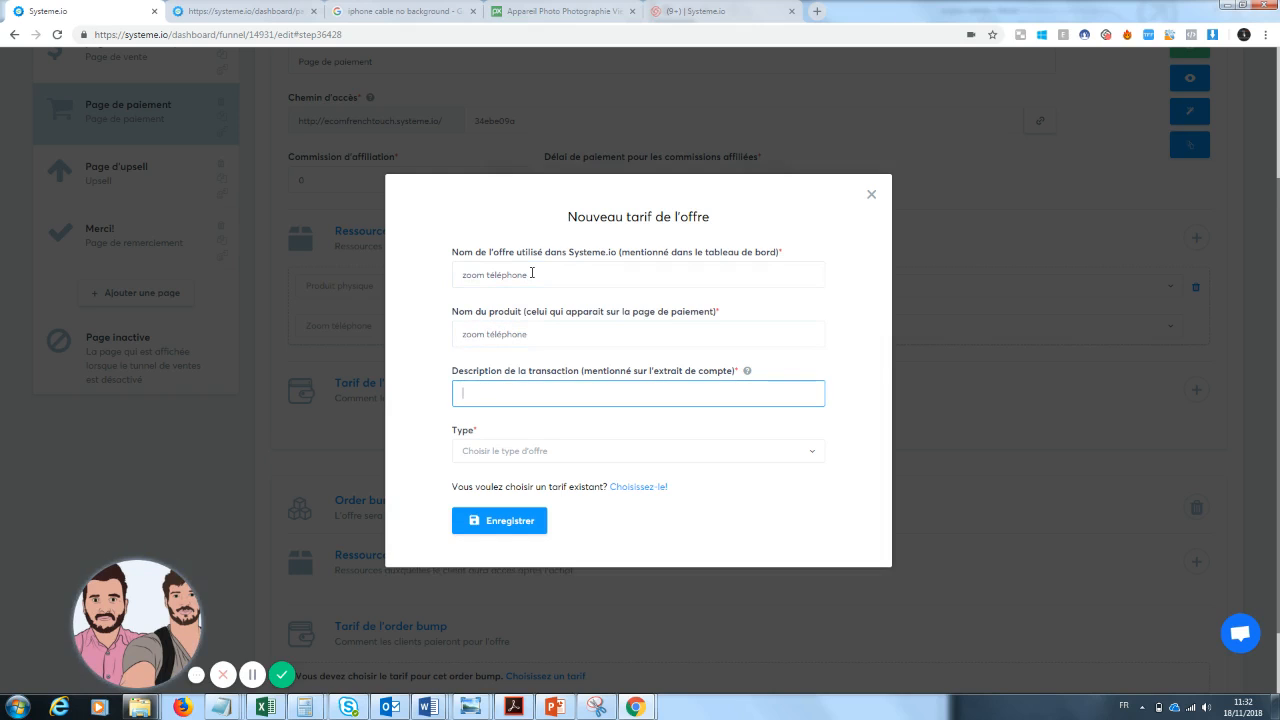
# Enter zoom téléphone as the transaction description and rename the product zoom Pro.
pyautogui.write('zoom téléphone')
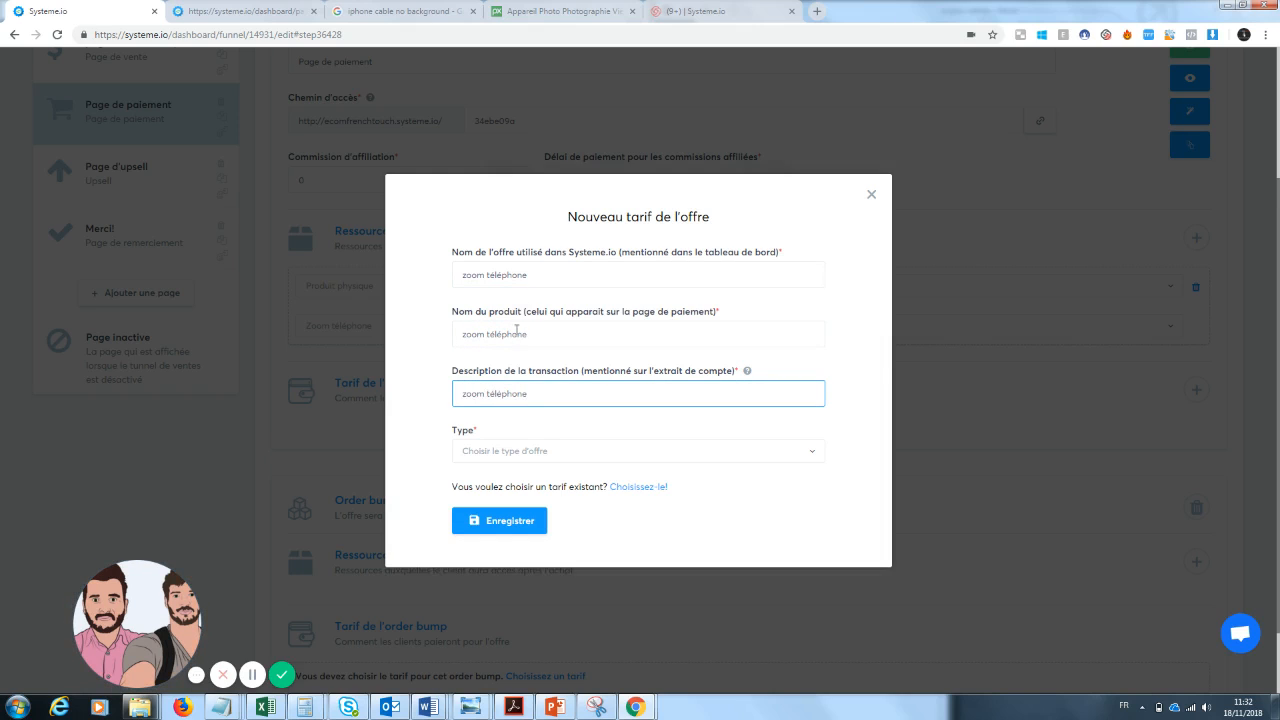
pyautogui.moveTo(544, 335); pyautogui.dragTo(487, 337)
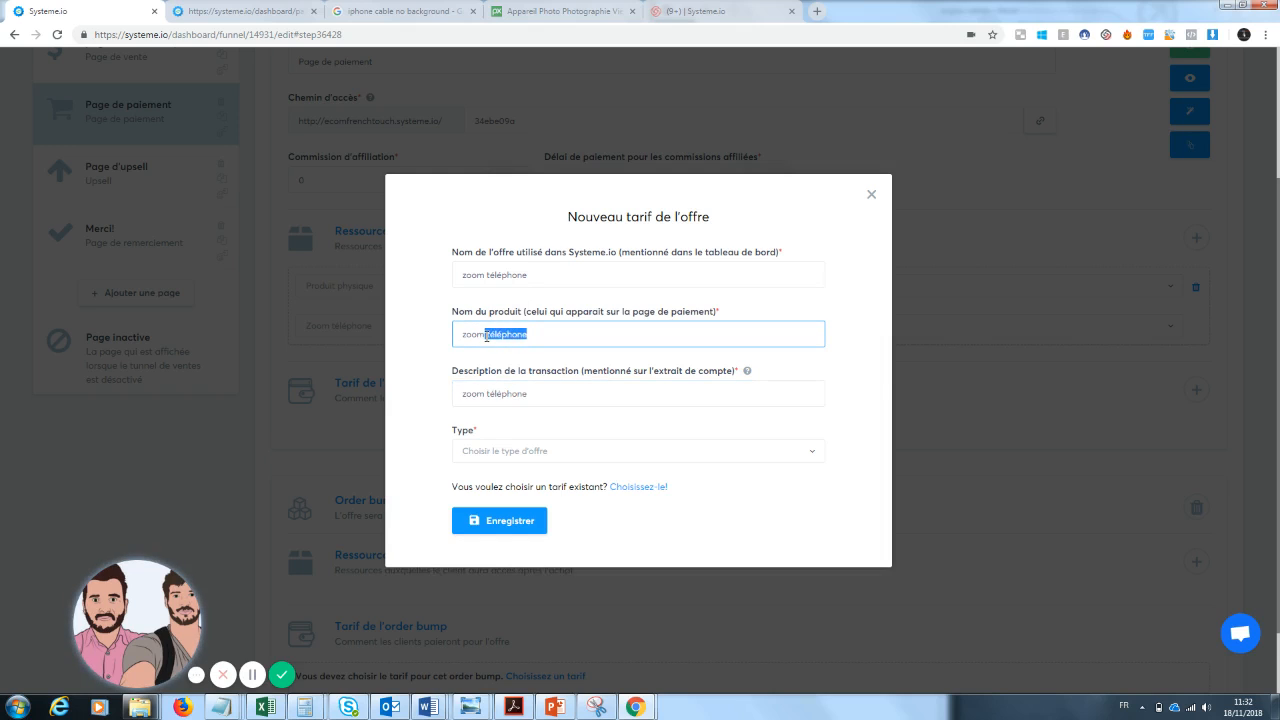
pyautogui.press('BackSpace')
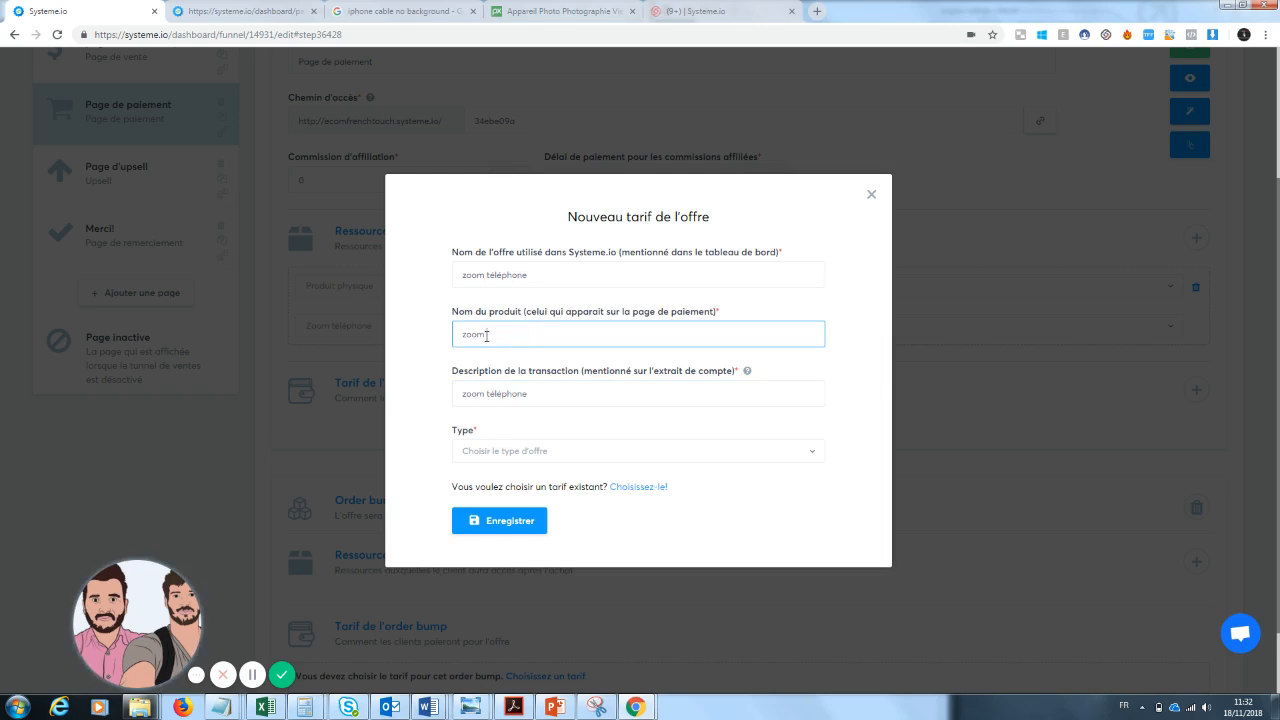
pyautogui.write('Pro')
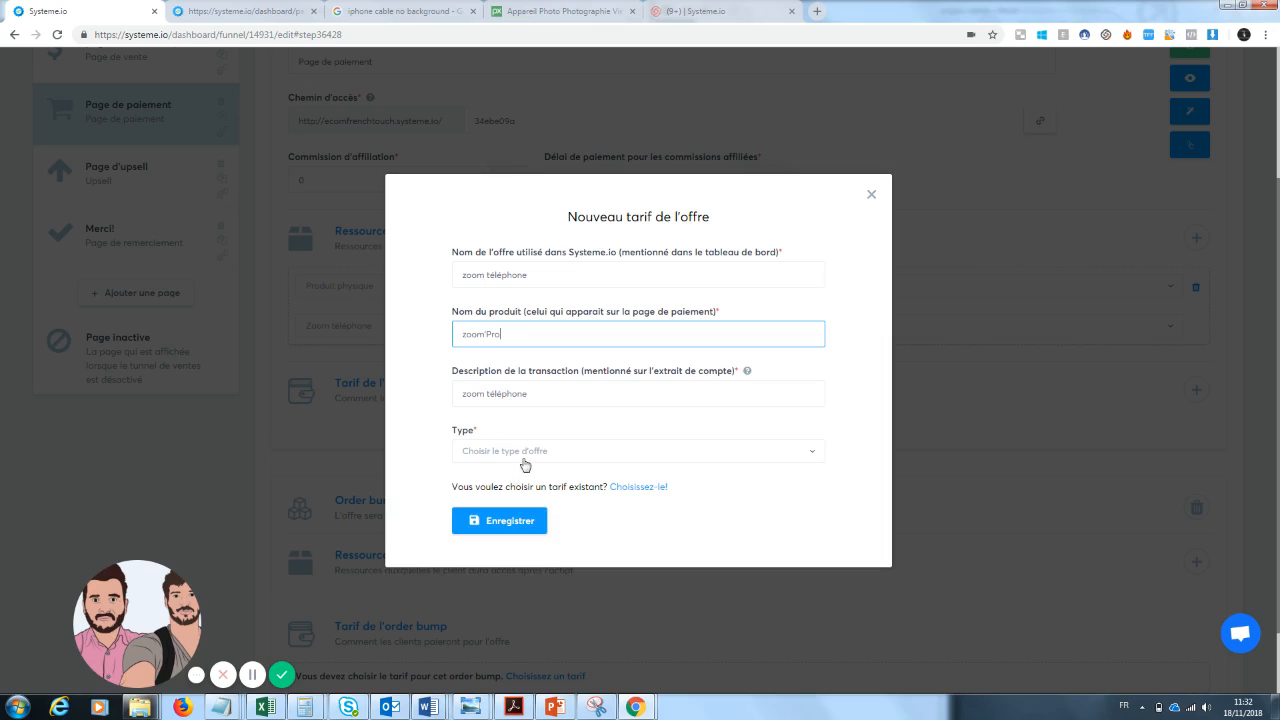
# Choose a one-time payment of 19.99 € and try to save the price.
pyautogui.click(525, 465)
pyautogui.click(474, 498)
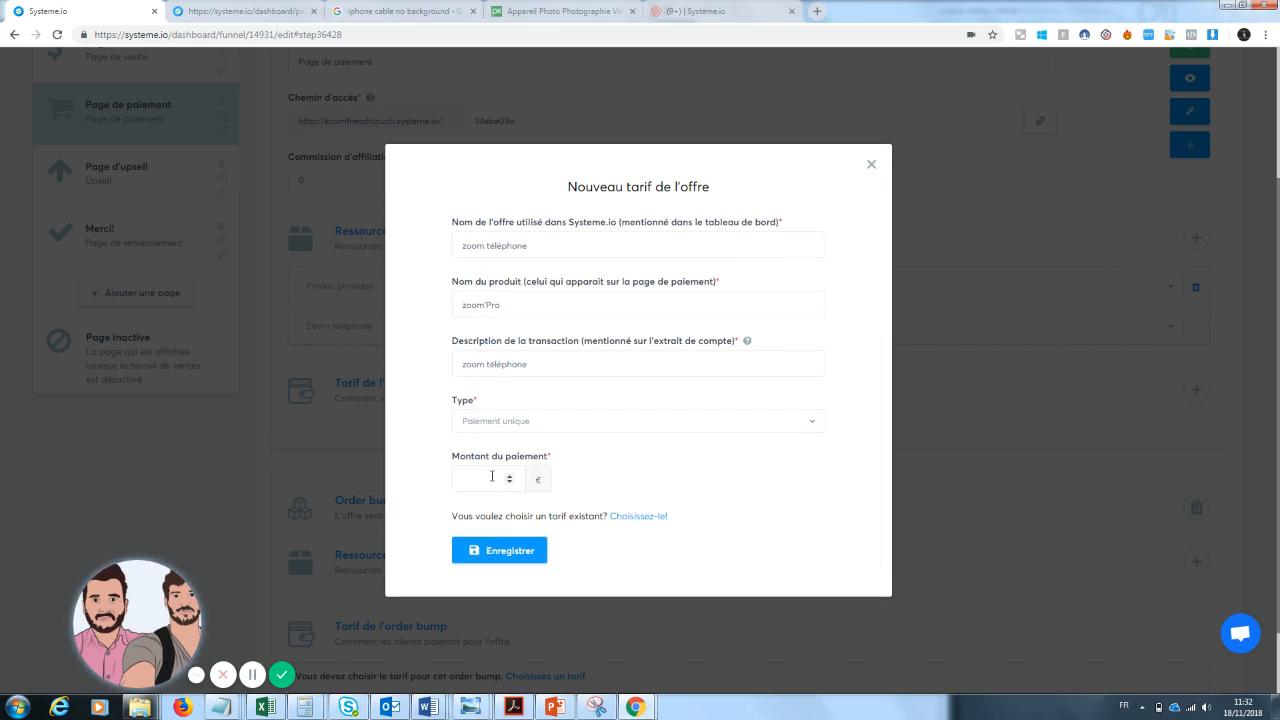
pyautogui.click(491, 477)
pyautogui.write('20')
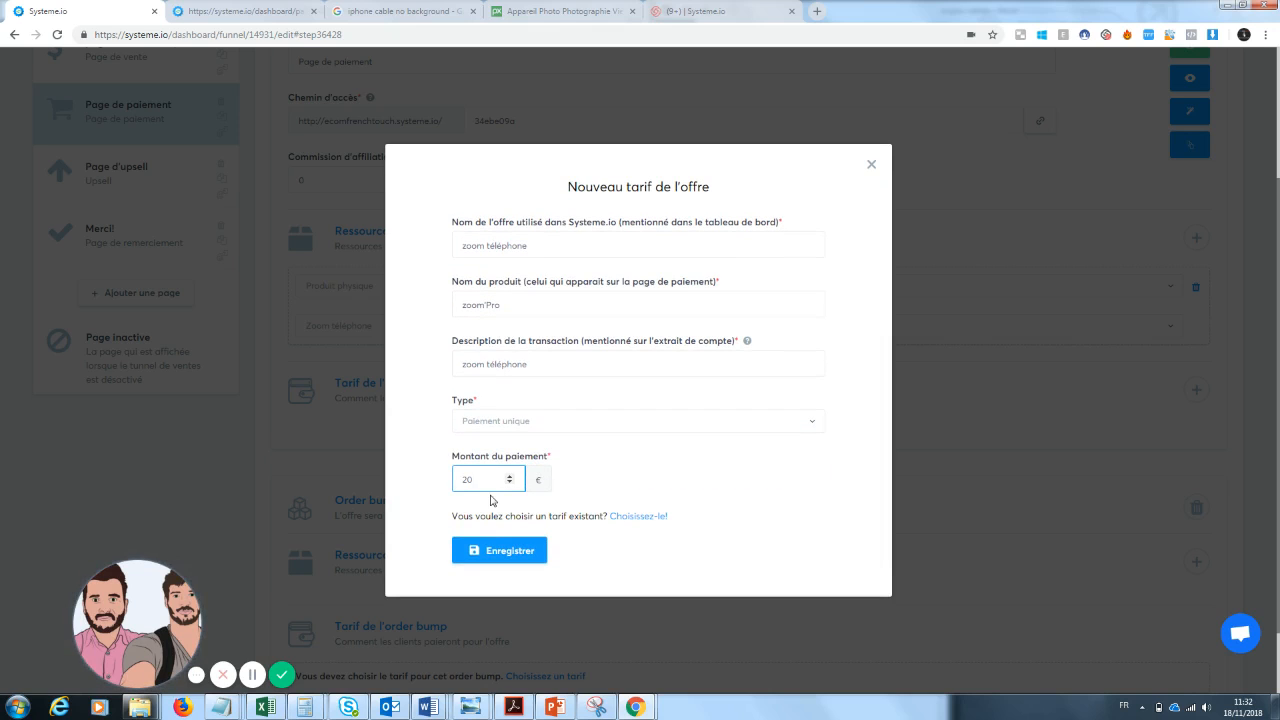
pyautogui.press('BackSpace')
pyautogui.press('BackSpace')
pyautogui.write('19.99')
pyautogui.click(506, 549)
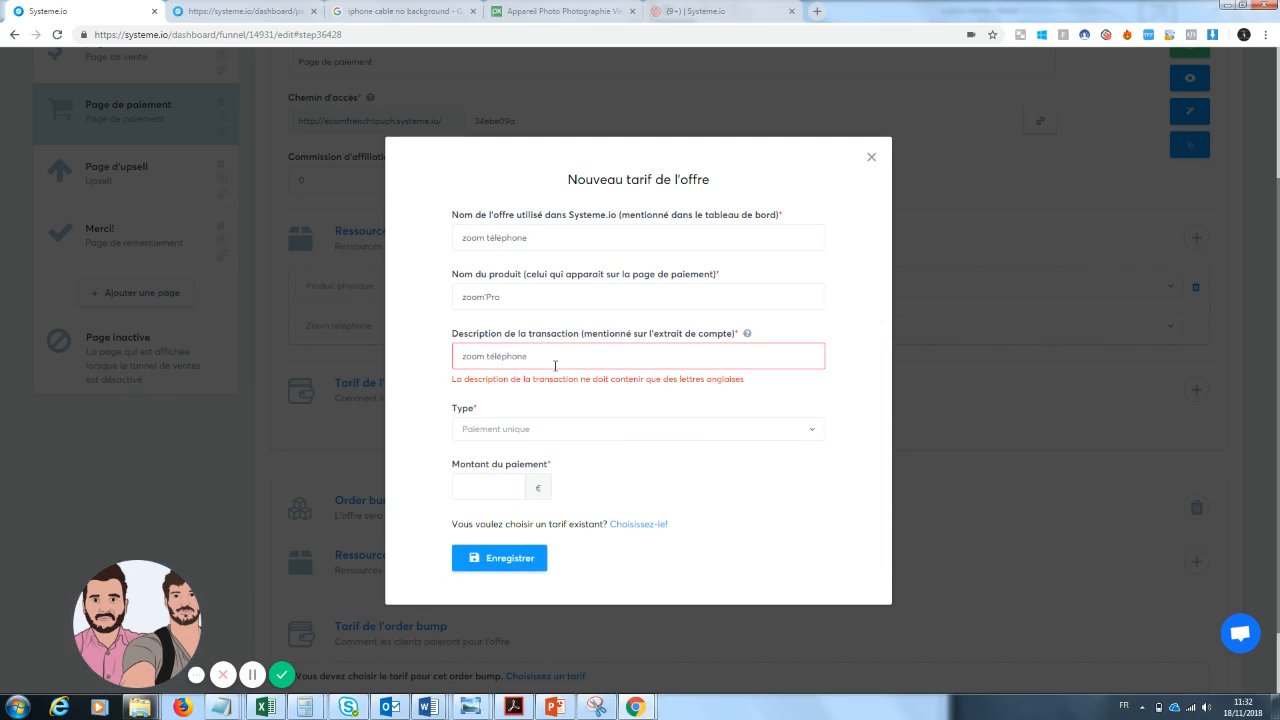
# Change the transaction description to zoom telephone without the accent.
pyautogui.click(502, 357)
pyautogui.press('BackSpace')
pyautogui.write('e')
# Set the payment amount to 20 € and save the offer price.
pyautogui.click(512, 564)
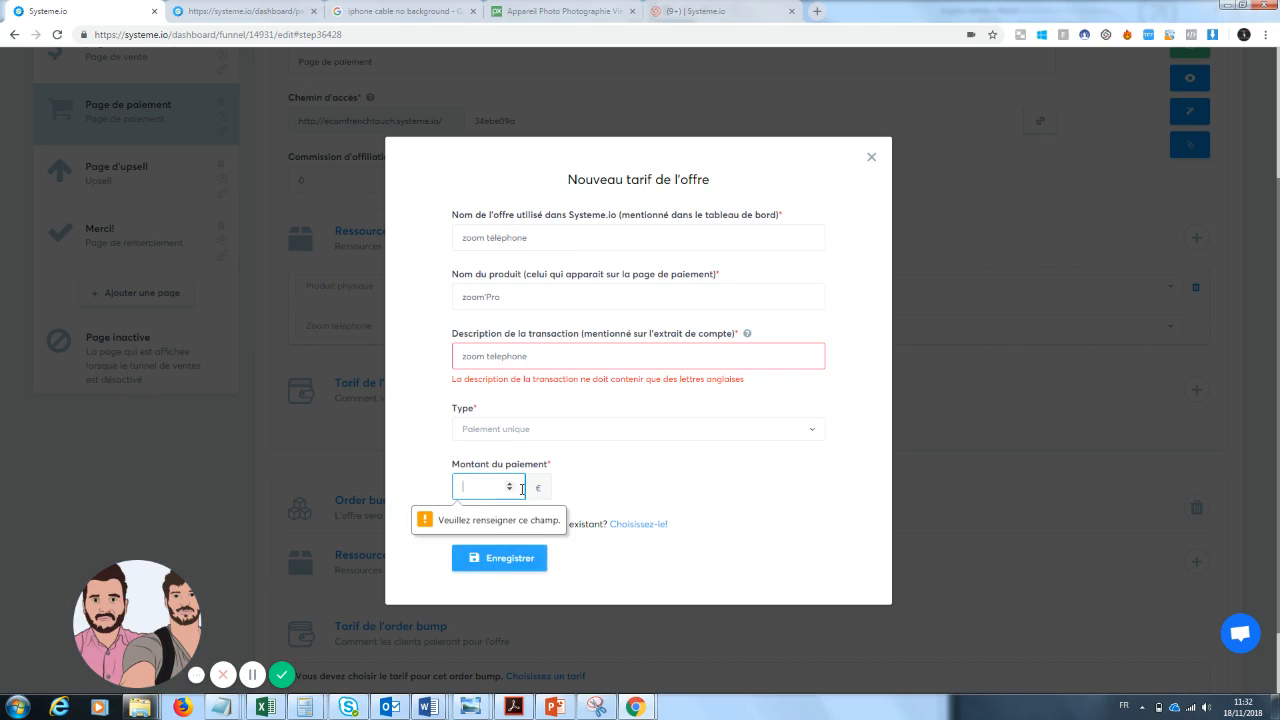
pyautogui.write('20')
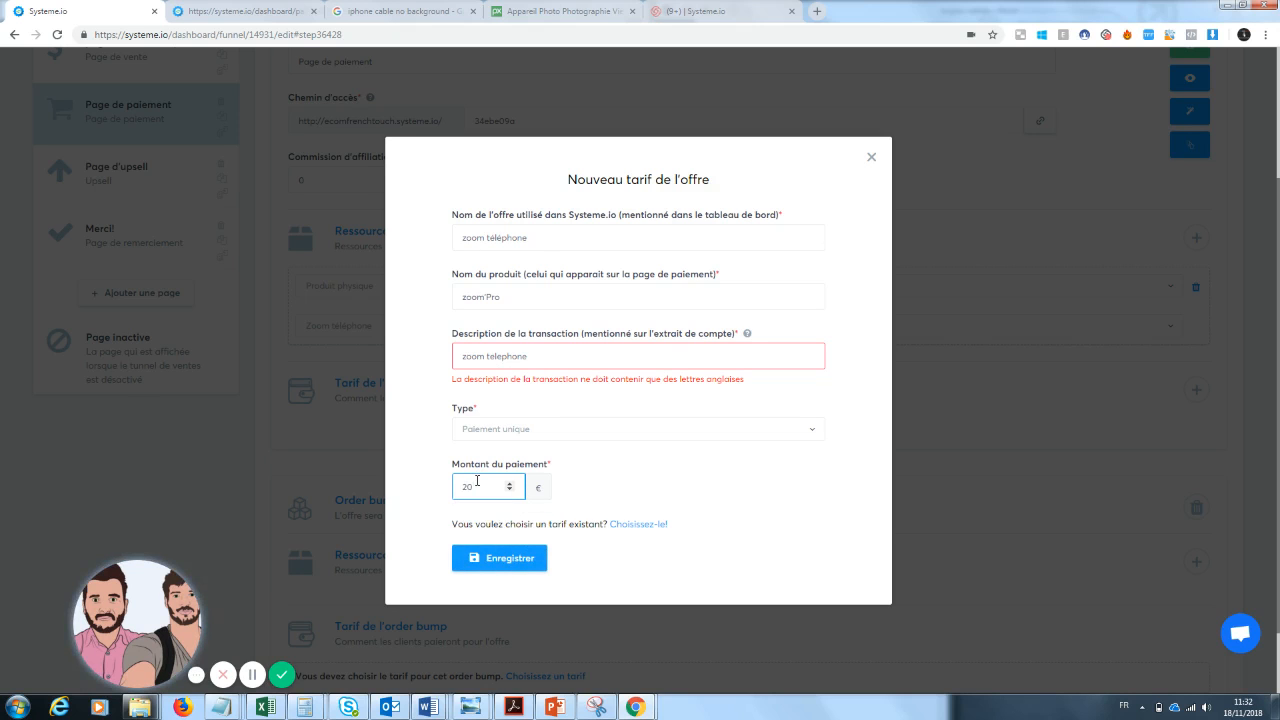
pyautogui.click(508, 558)
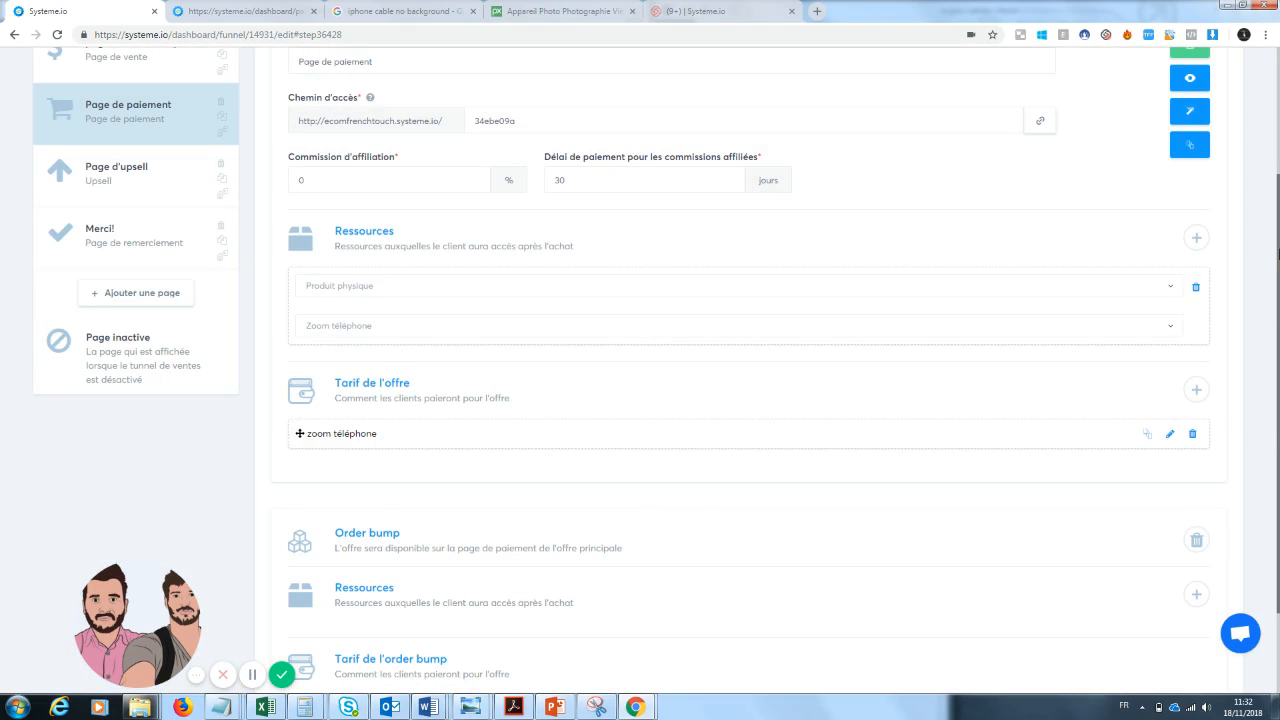
# Add a physical product resource to the order bump without choosing a product.
pyautogui.scroll(-2, 455, 369)
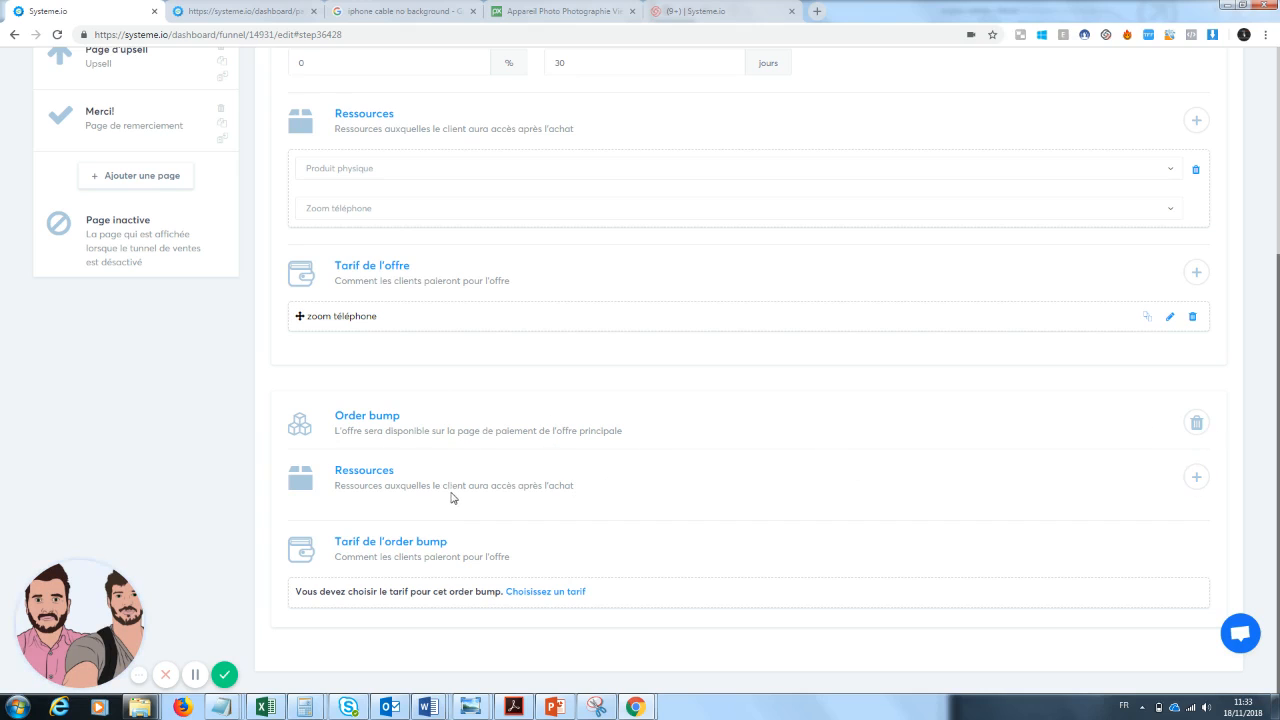
pyautogui.click(1194, 480)
pyautogui.click(1097, 533)
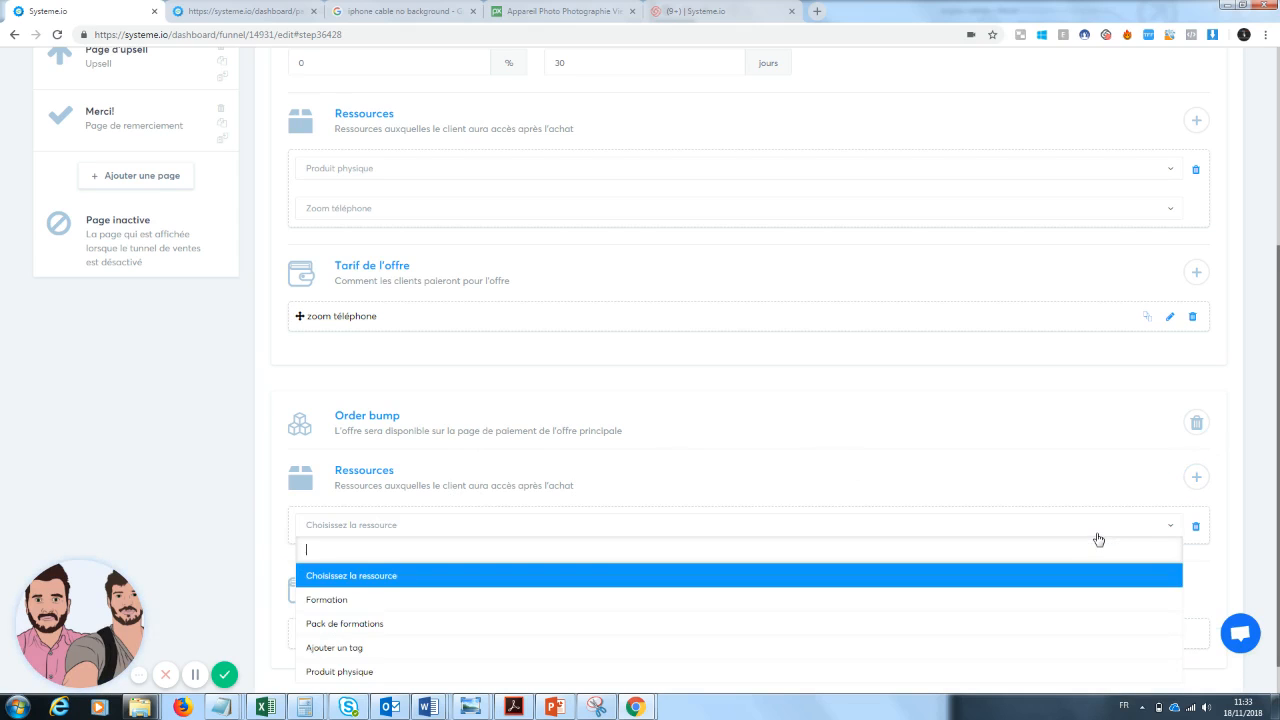
pyautogui.click(597, 677)
pyautogui.click(580, 568)
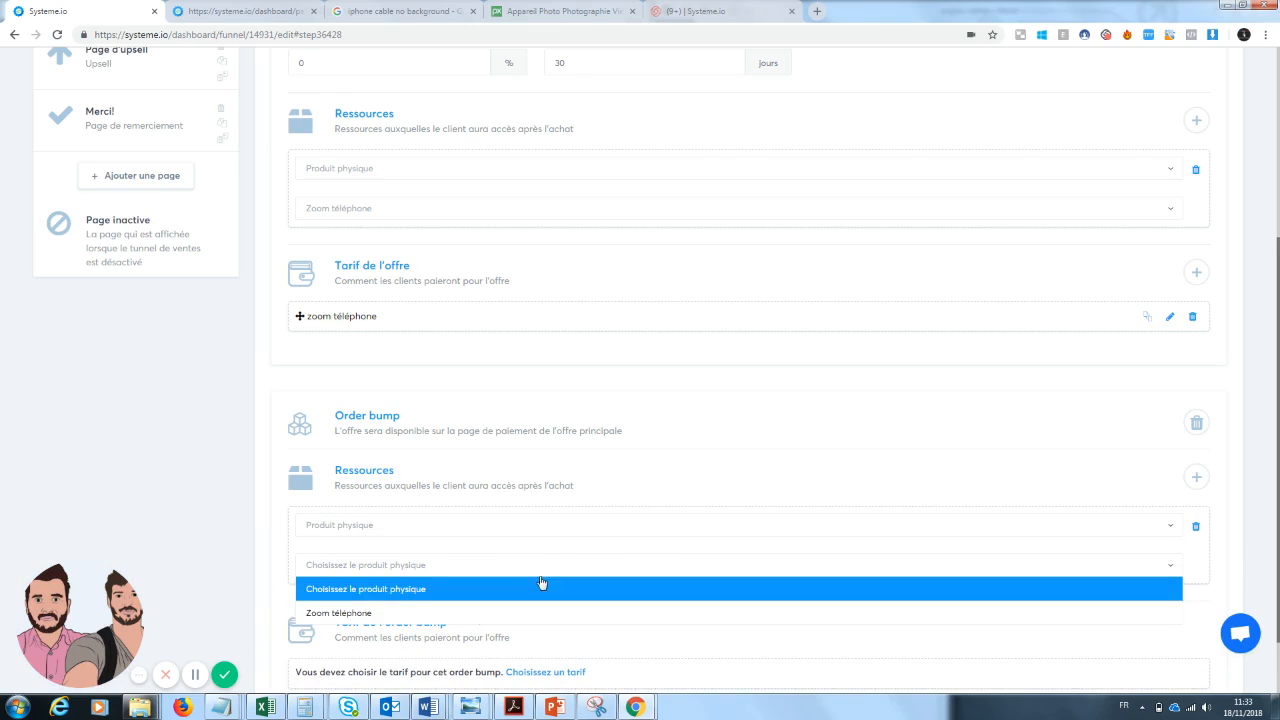
pyautogui.click(1090, 487)
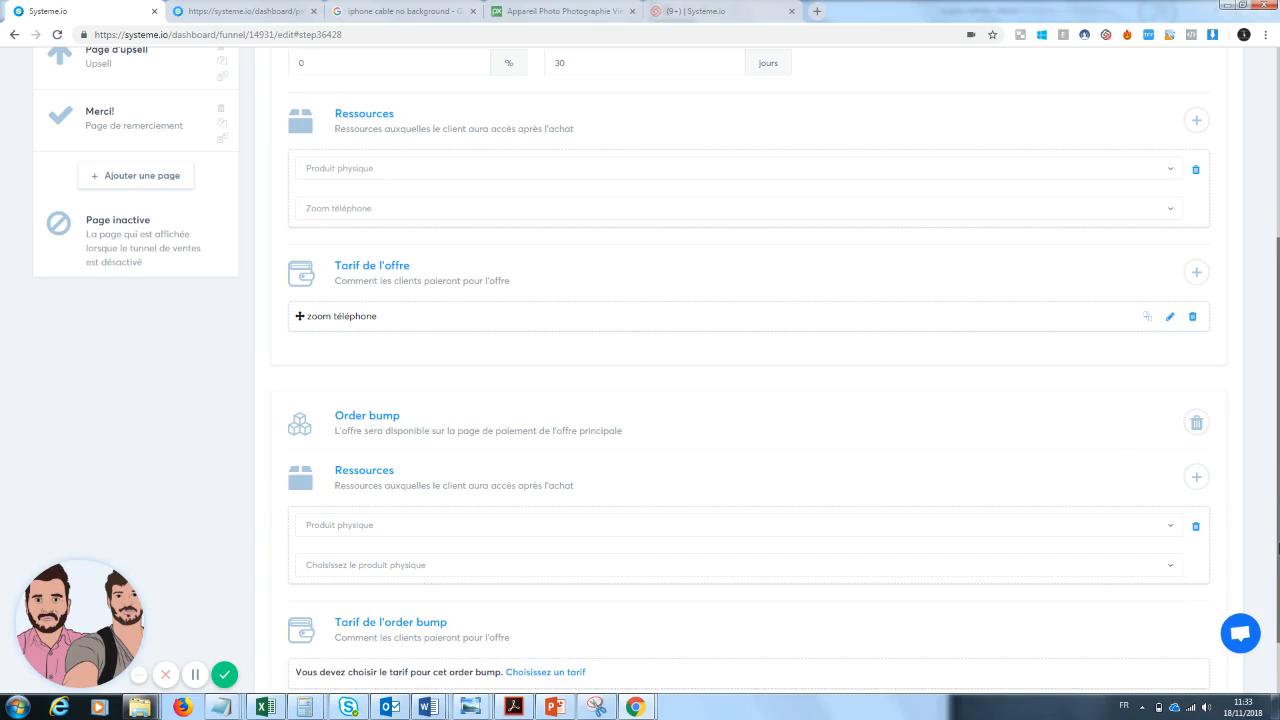
# Try to save the funnel step.
pyautogui.scroll(3, 1100, 400)
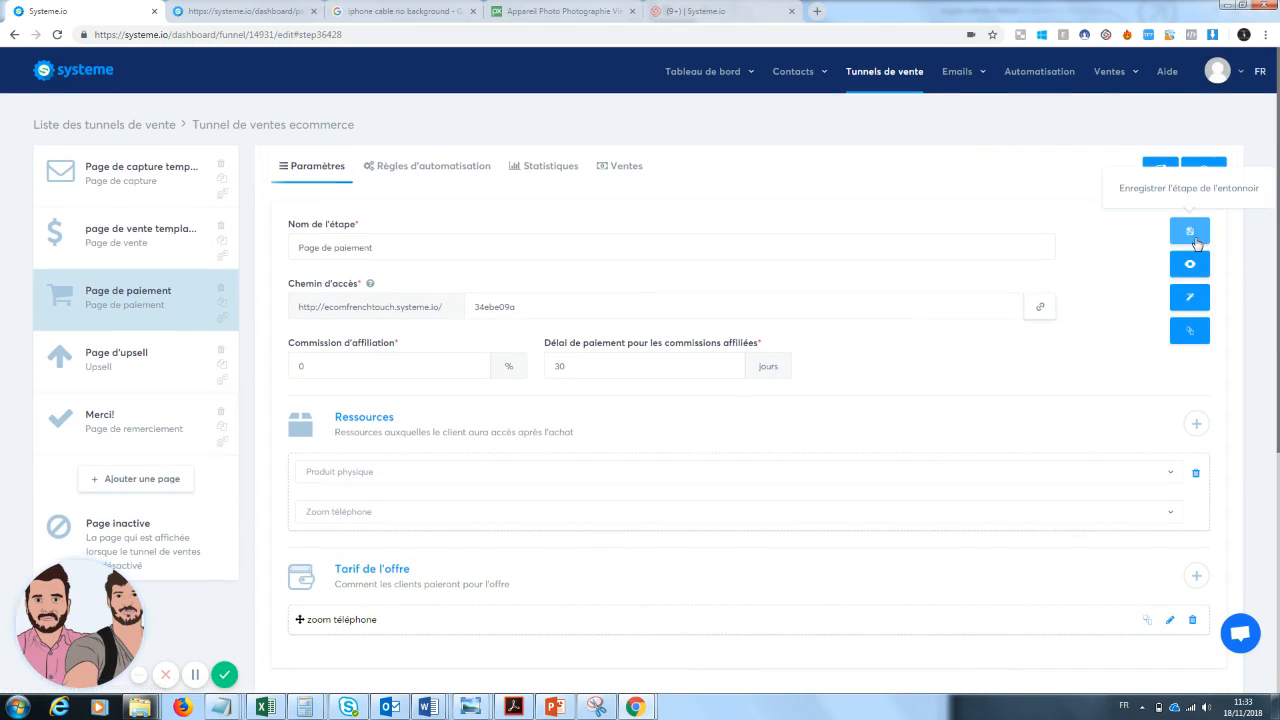
pyautogui.click(1190, 232)
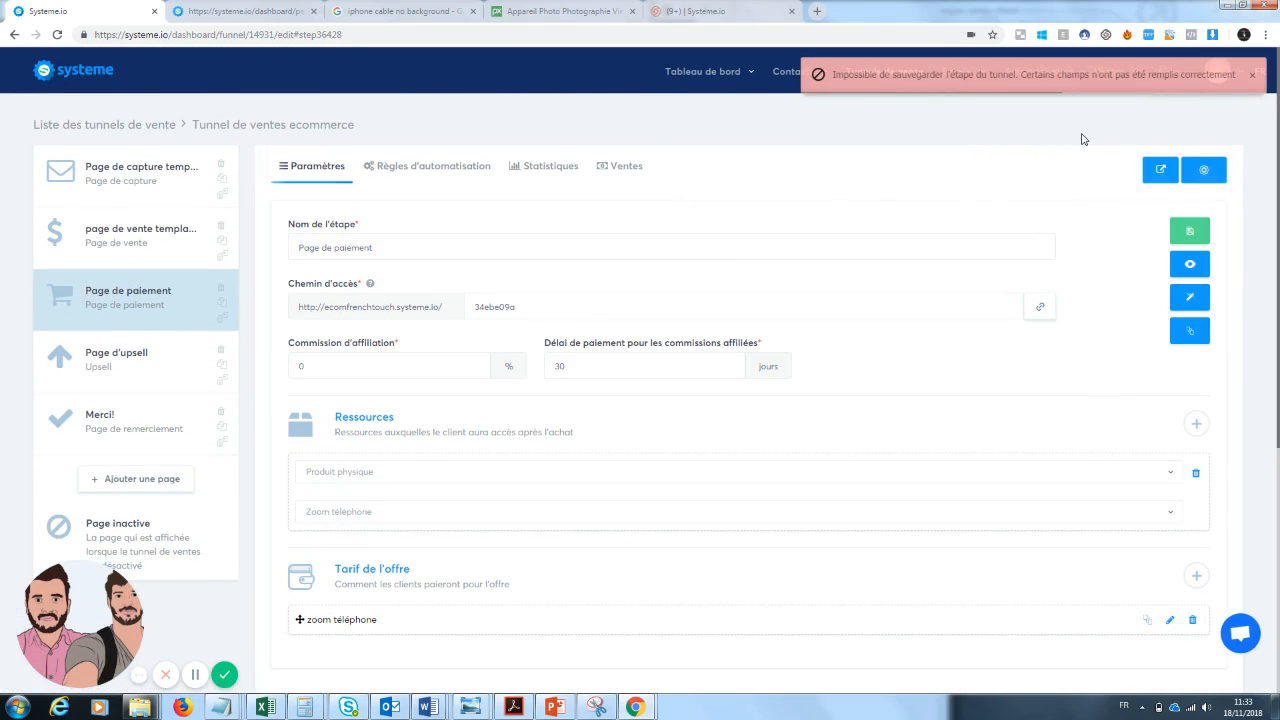
# Delete the order bump's physical product resource.
pyautogui.scroll(-3, 1083, 139)
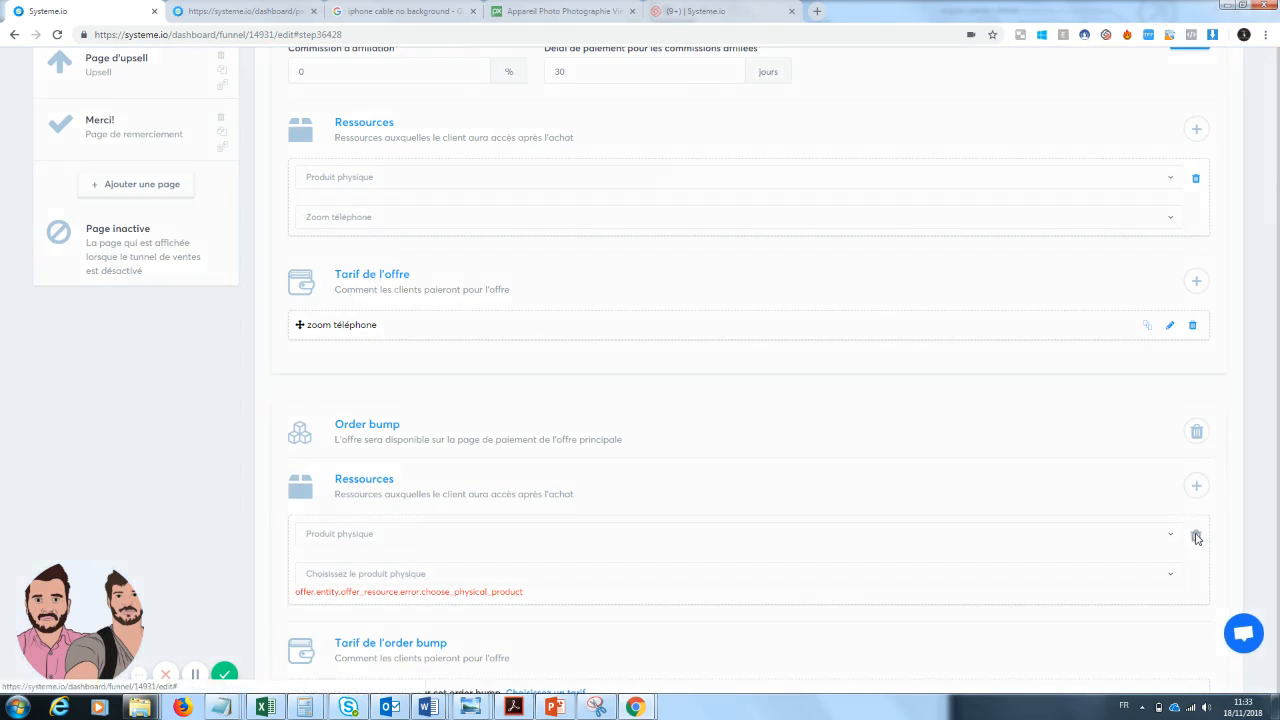
pyautogui.click(1193, 536)
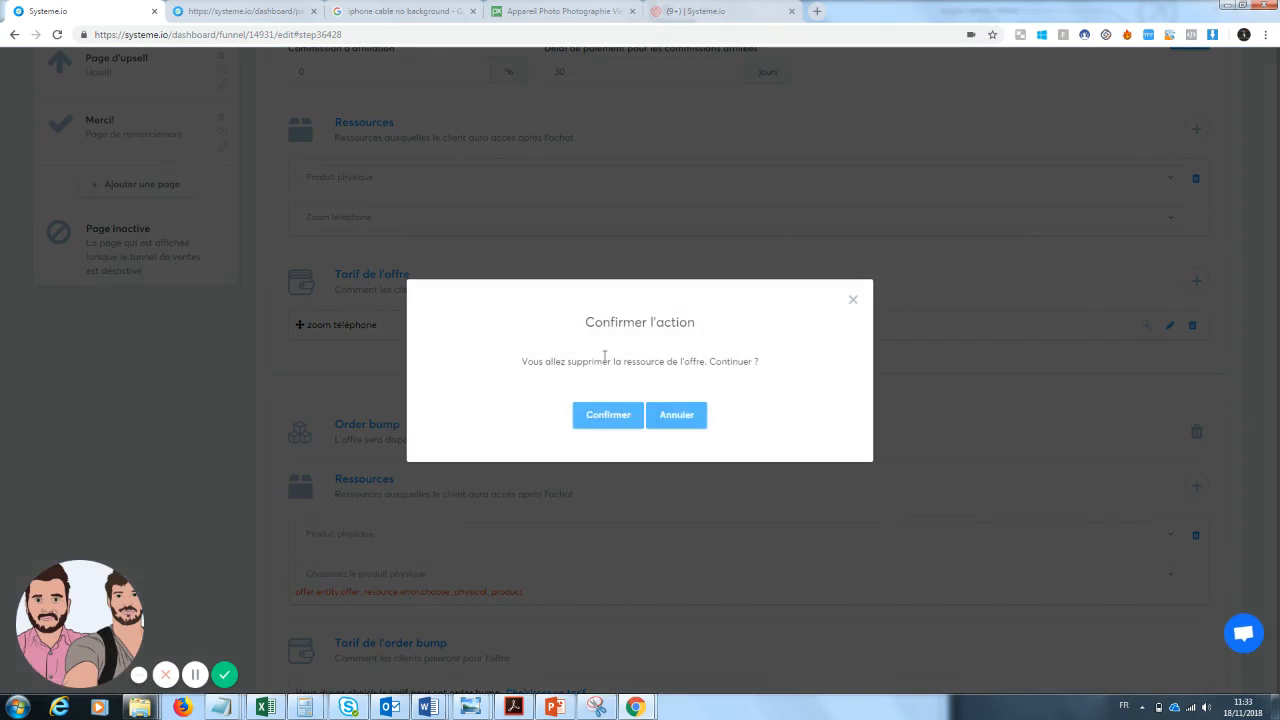
pyautogui.click(595, 414)
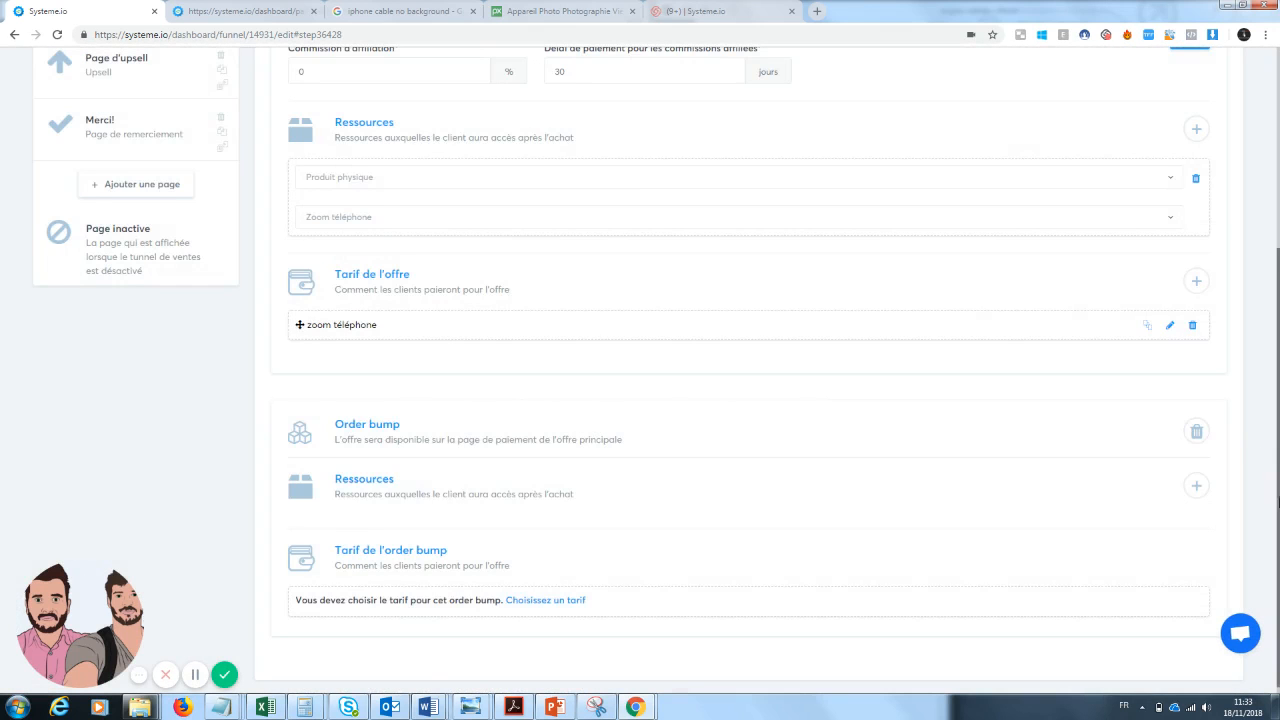
# Create a new product named "order bund lave écran téléphone" in the sales products list.
pyautogui.moveTo(1116, 80)
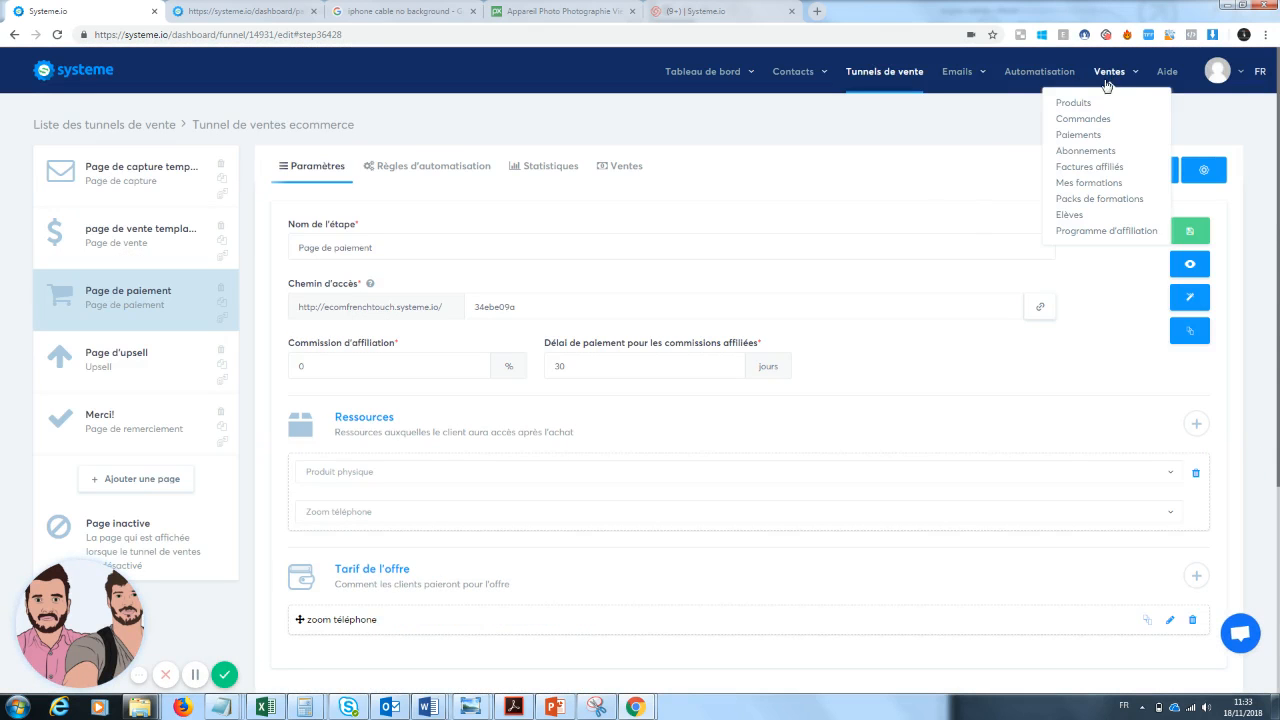
pyautogui.click(1074, 103)
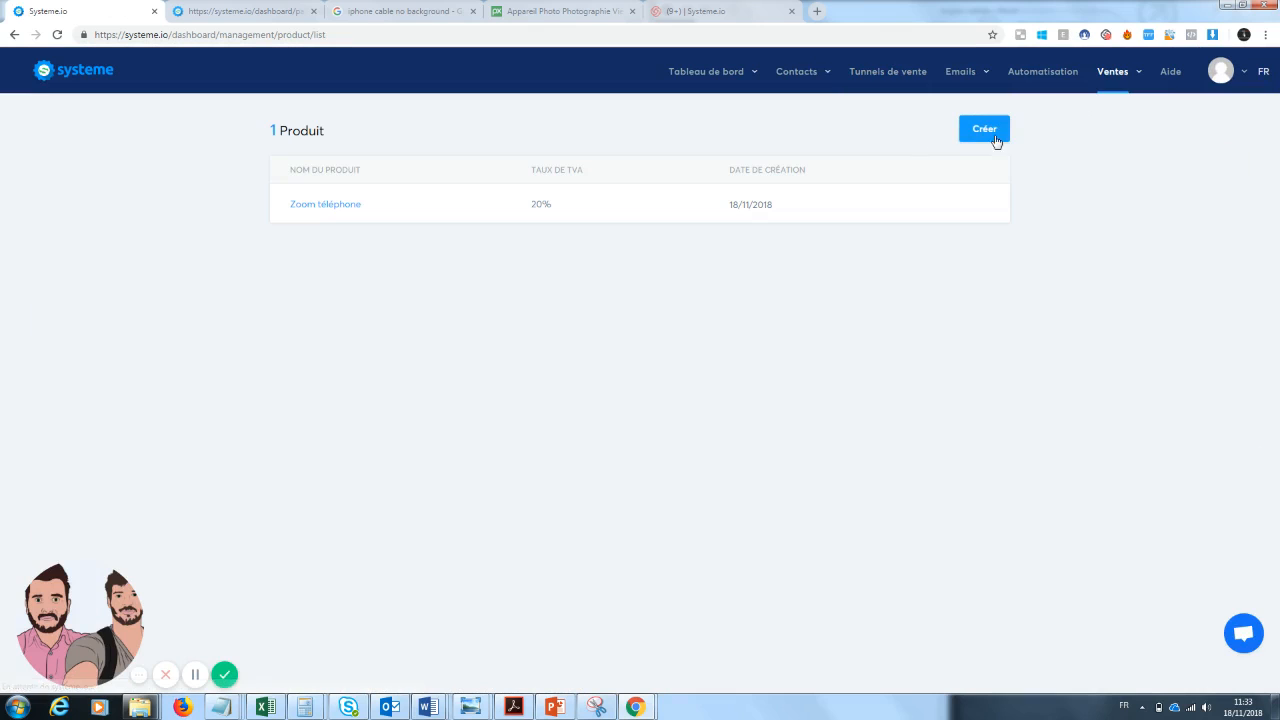
pyautogui.click(997, 128)
pyautogui.click(577, 334)
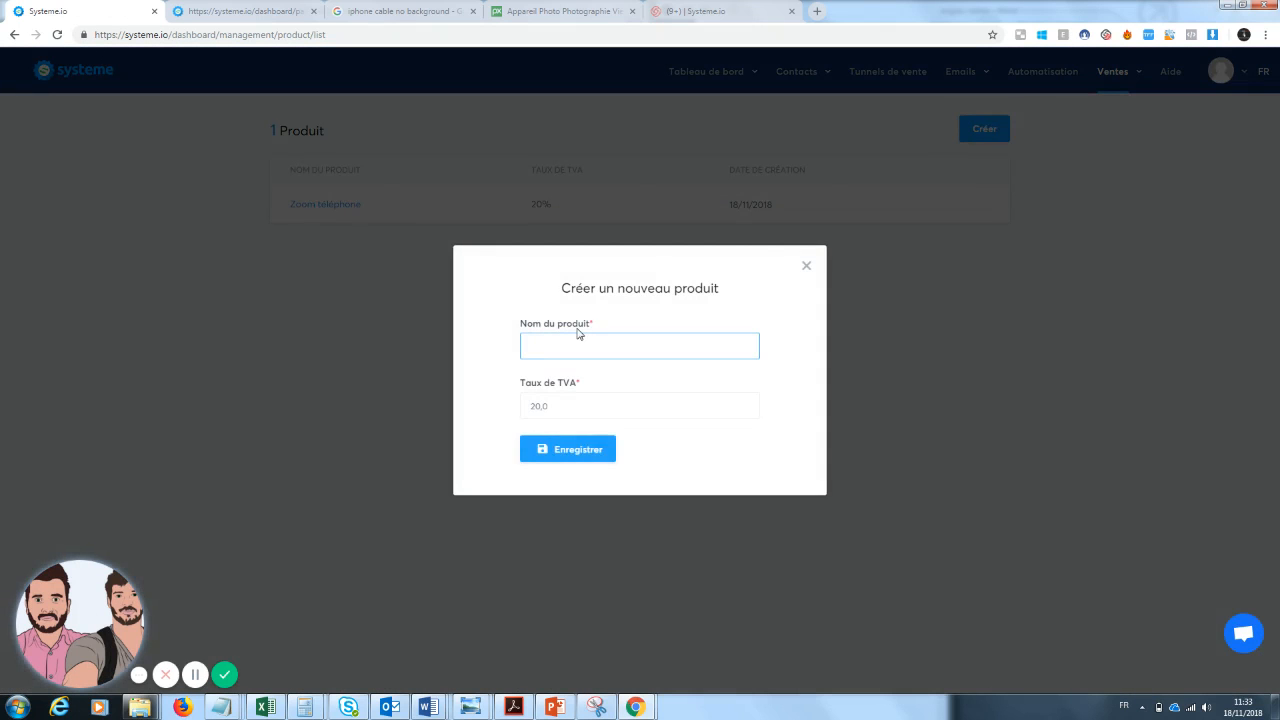
pyautogui.write('order bund lave é')
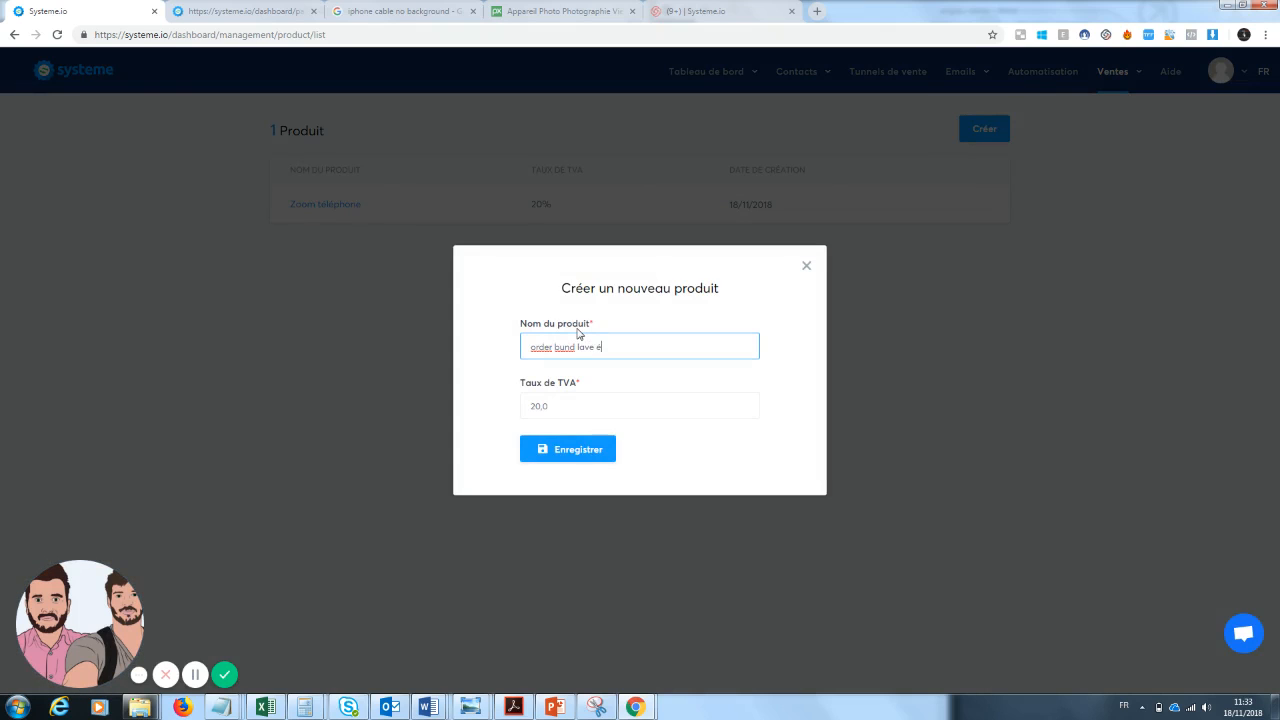
pyautogui.write('cran téléphone')
pyautogui.click(566, 449)
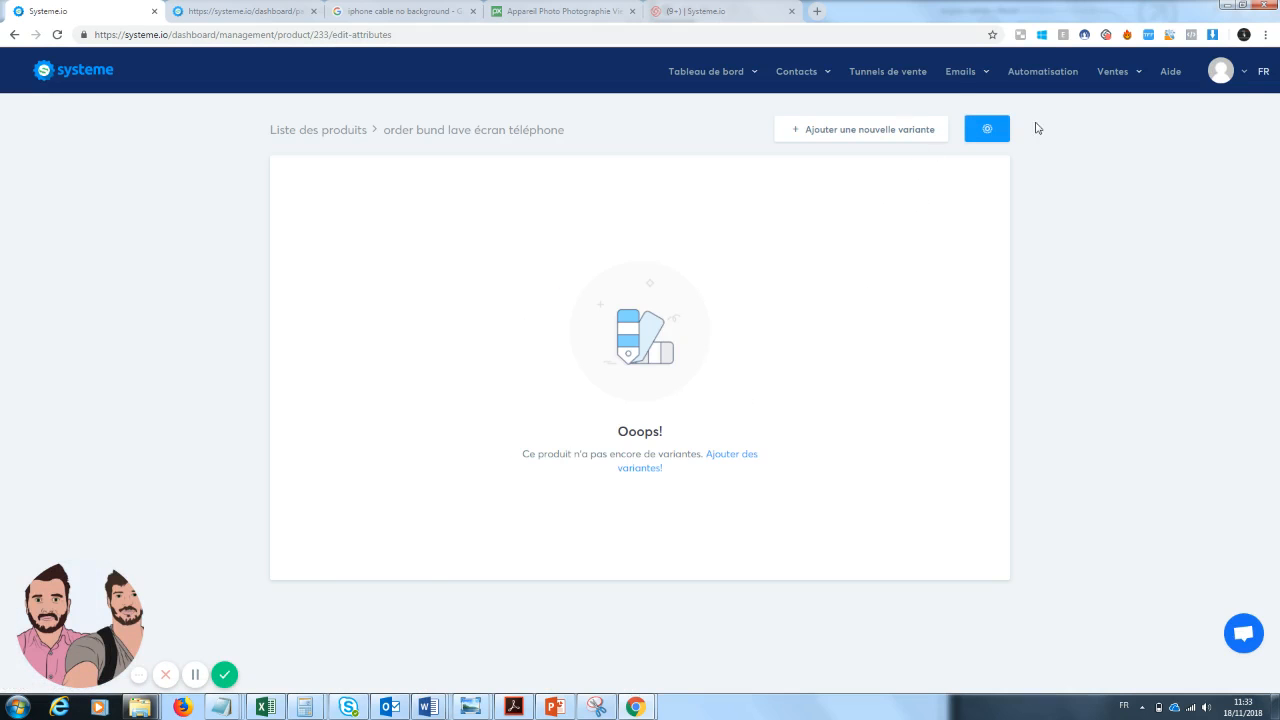
# Return to the funnel's payment page and add "order bund lave écran téléphone" as the order bump's physical product resource.
pyautogui.click(889, 80)
pyautogui.click(135, 248)
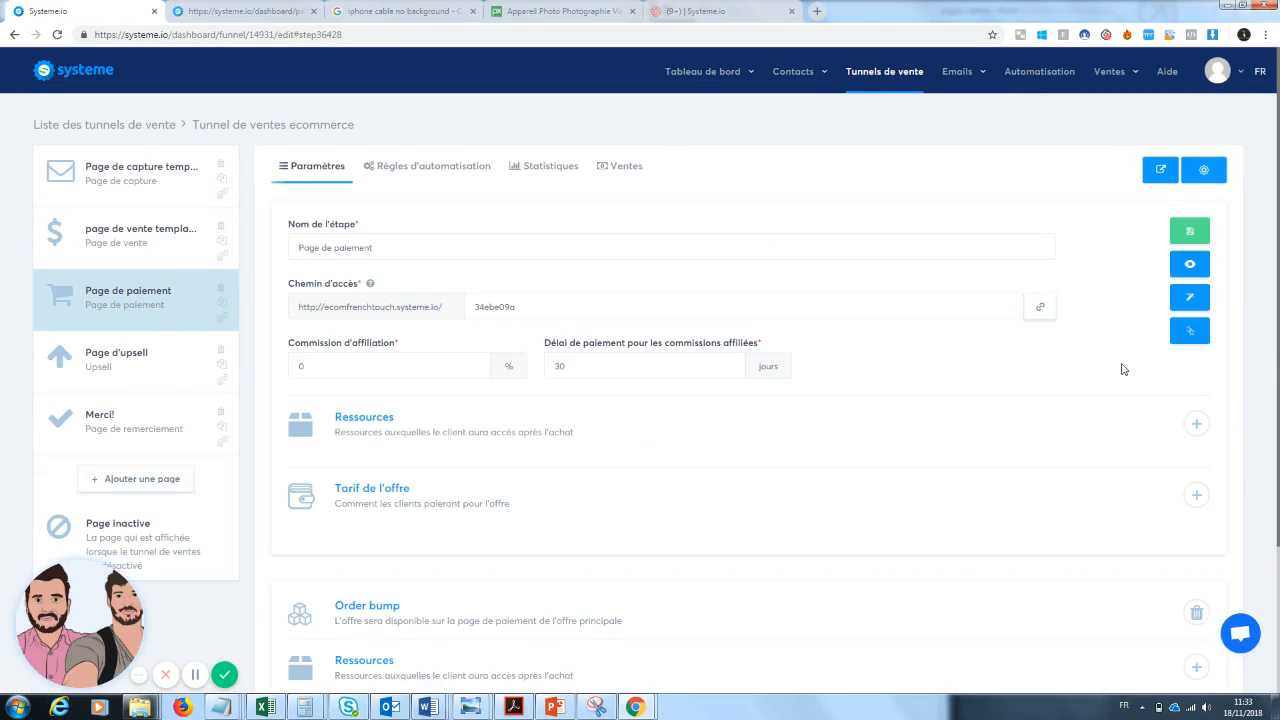
pyautogui.scroll(-1, 1272, 500)
pyautogui.click(1196, 531)
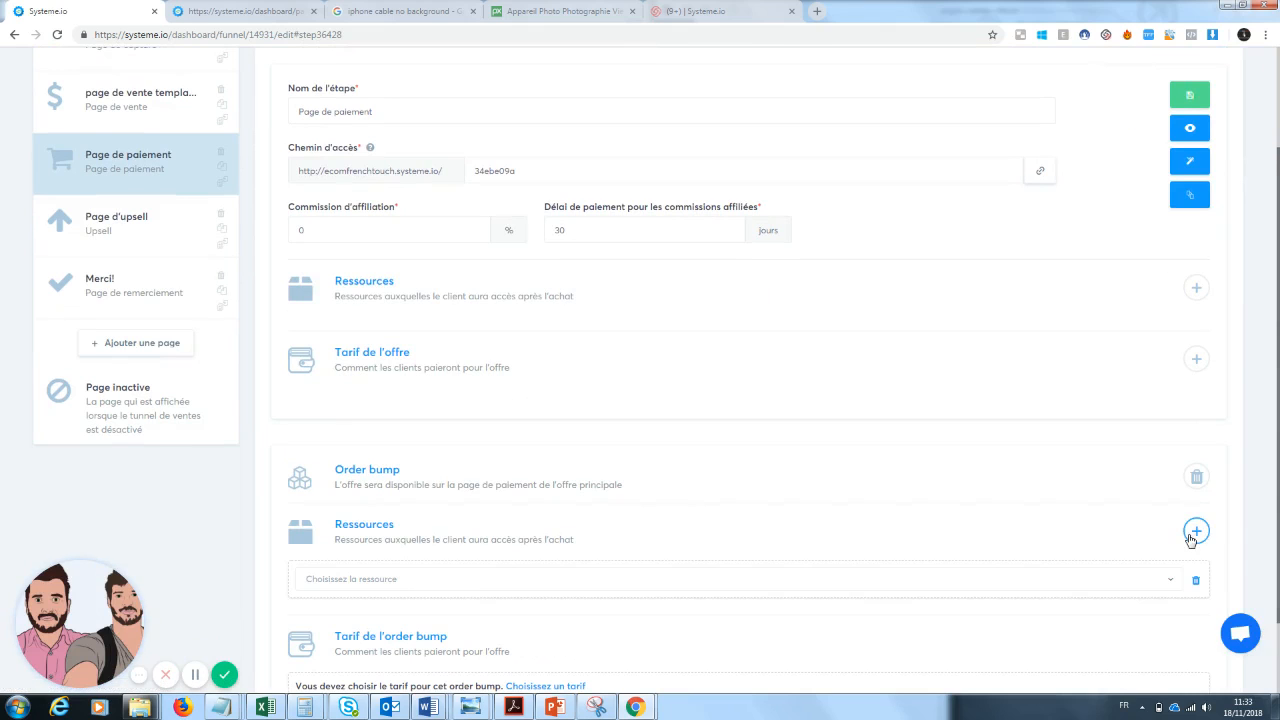
pyautogui.click(473, 578)
pyautogui.click(380, 551)
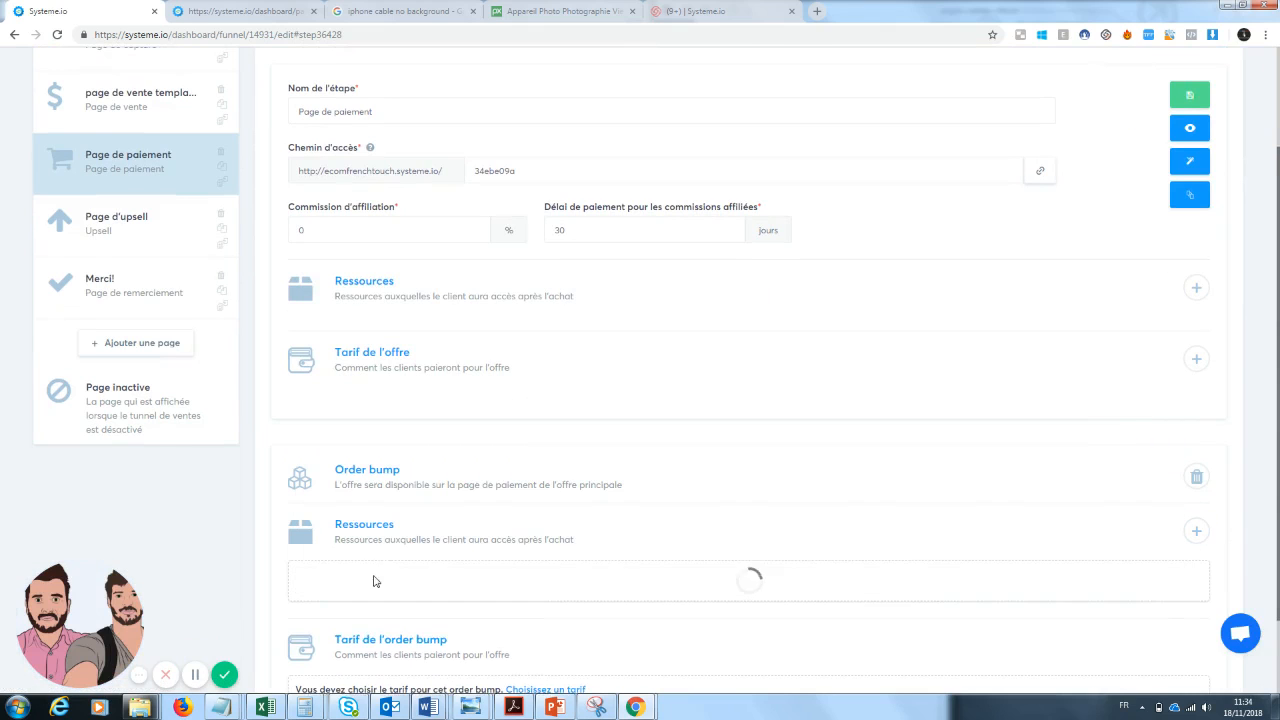
pyautogui.click(393, 622)
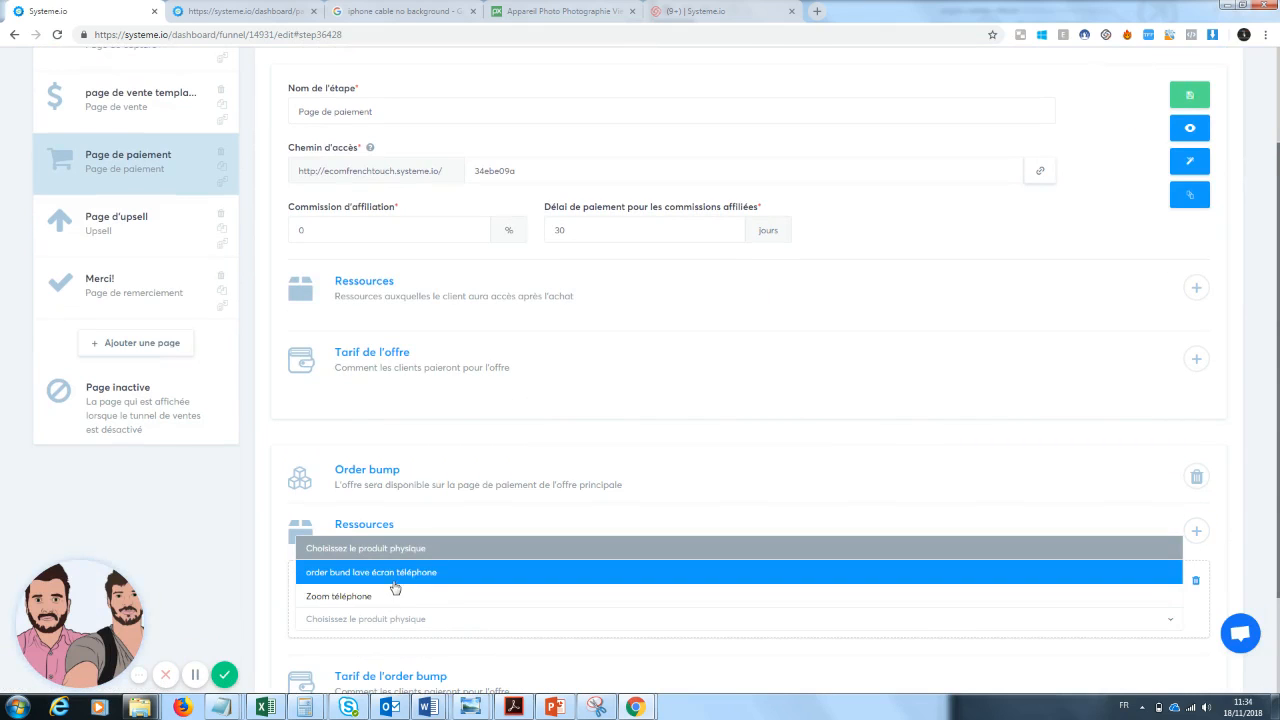
pyautogui.click(394, 585)
# Start a new order bump price named "lave écran" with product name "Clean Screnn : l'écran 100% propre".
pyautogui.scroll(-1, 640, 560)
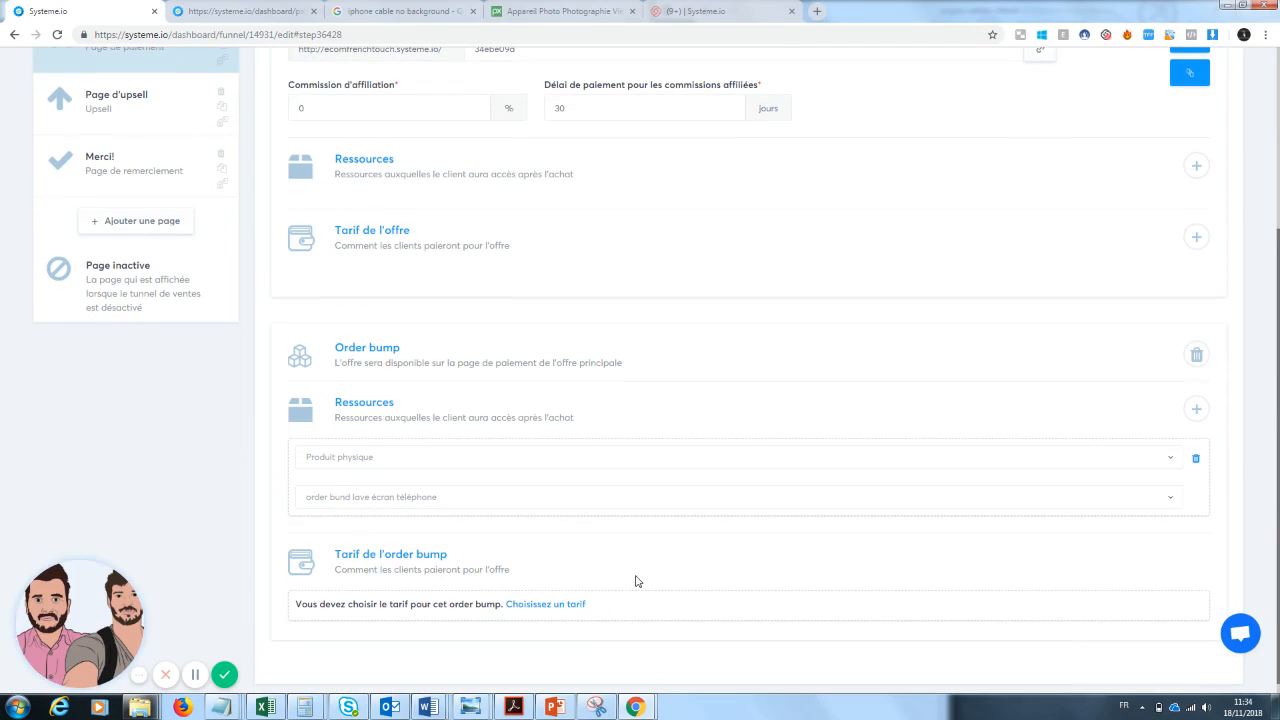
pyautogui.click(548, 605)
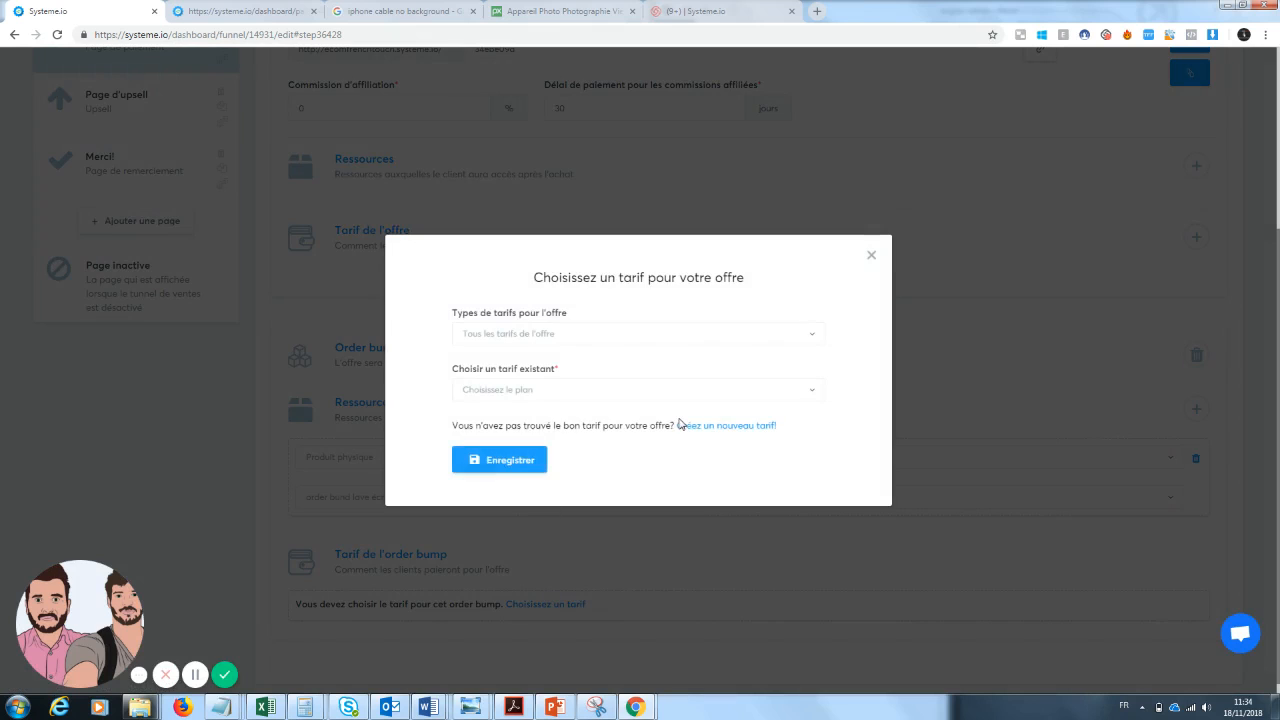
pyautogui.click(700, 424)
pyautogui.write('la')
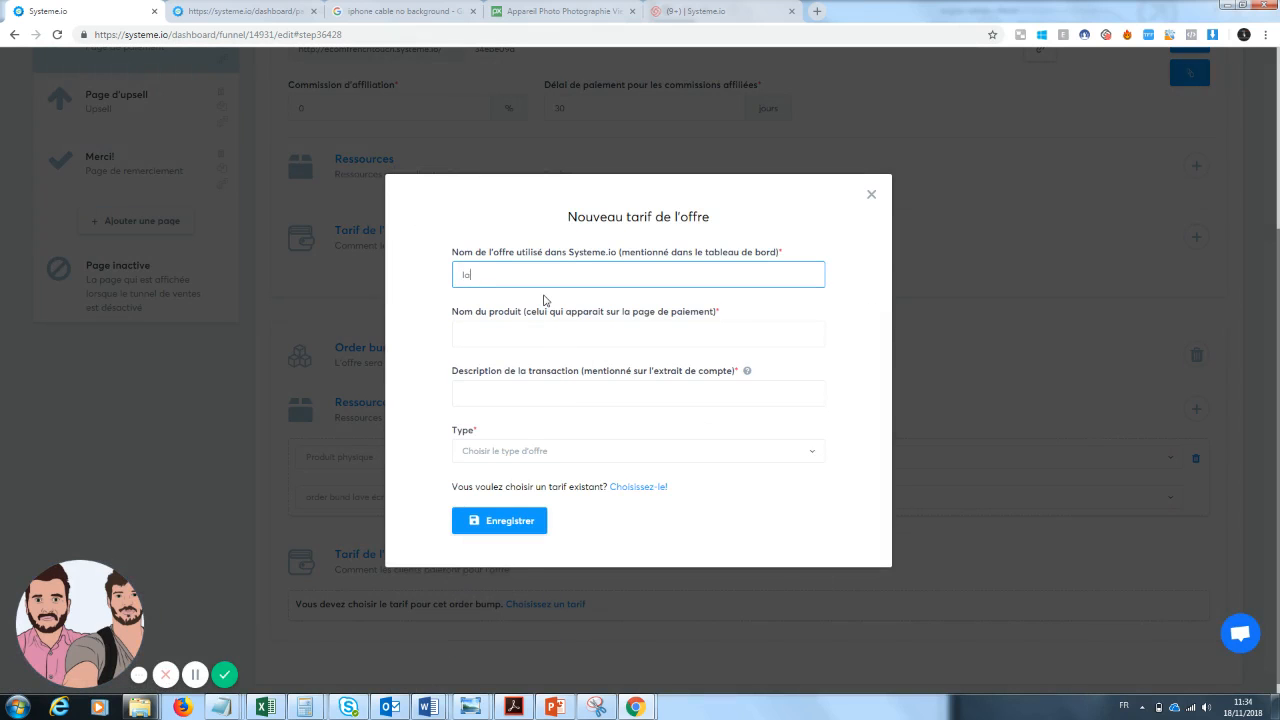
pyautogui.write('ve écran')
pyautogui.click(514, 334)
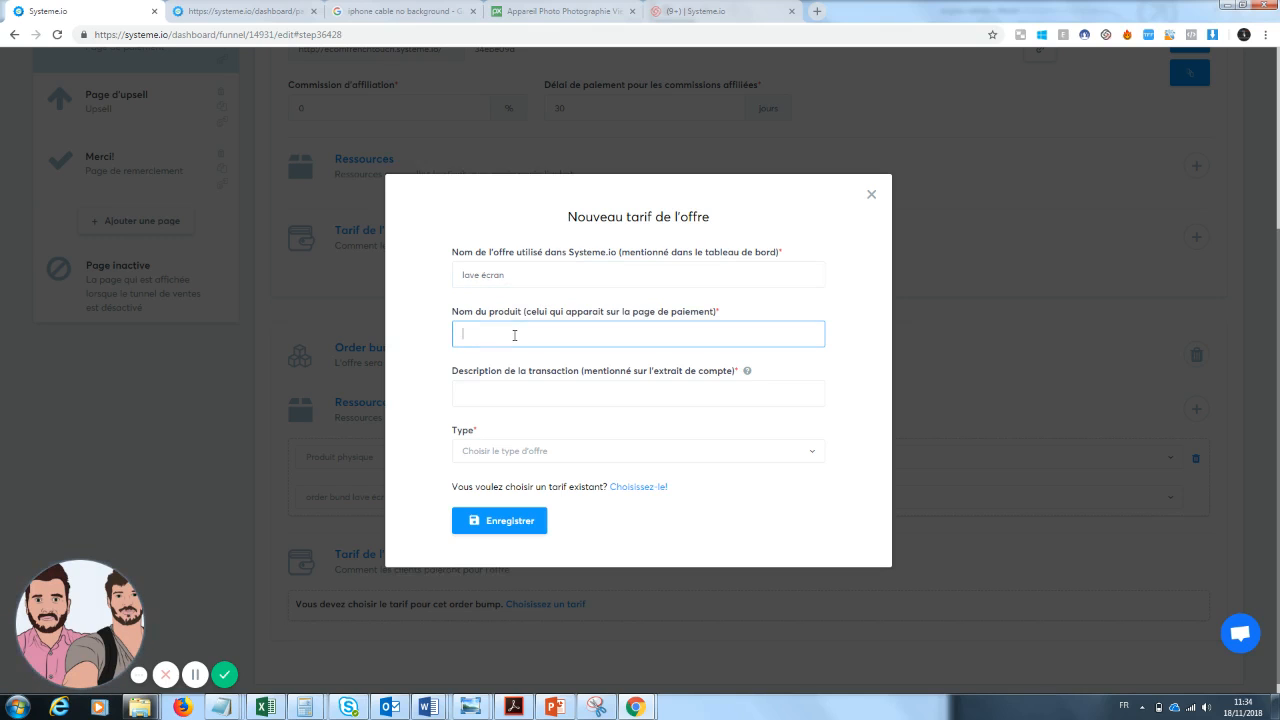
pyautogui.write('Clean ')
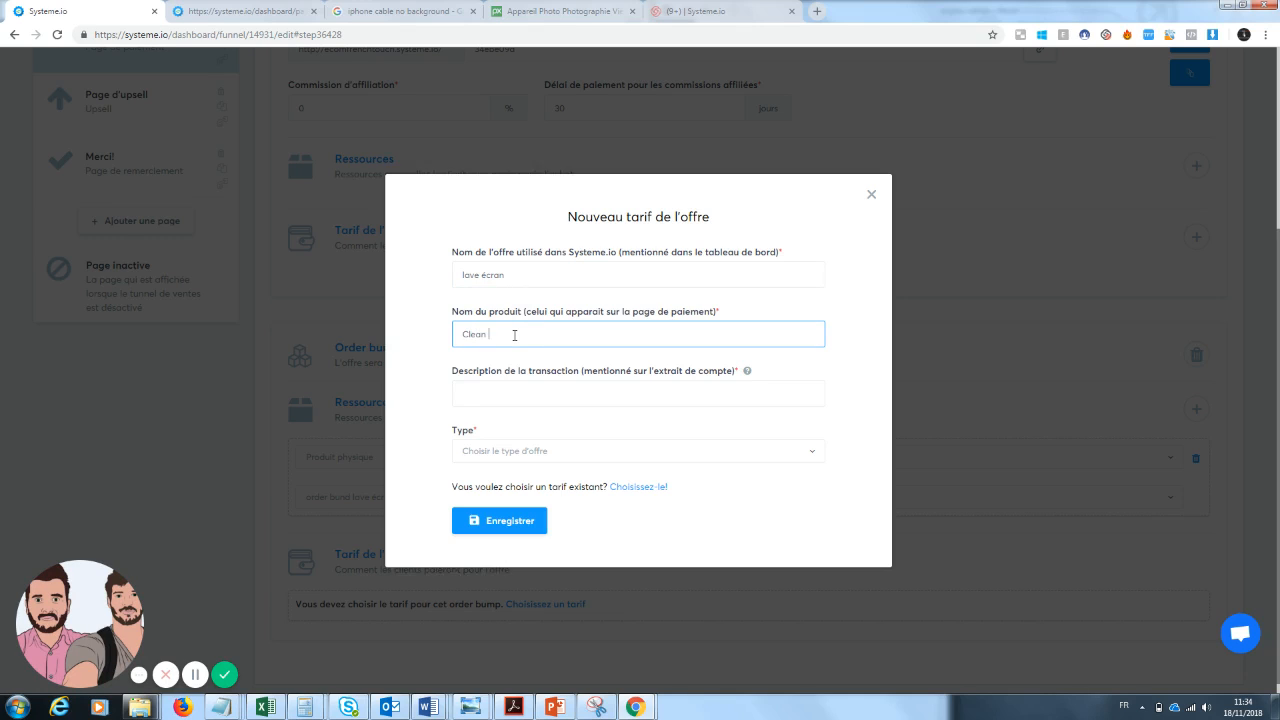
pyautogui.write("Screen: l'écran 100% propre")
# Set the transaction description to "lave écran", choose a one-time payment of 10 €, and save the order bump price.
pyautogui.click(507, 400)
pyautogui.write('la')
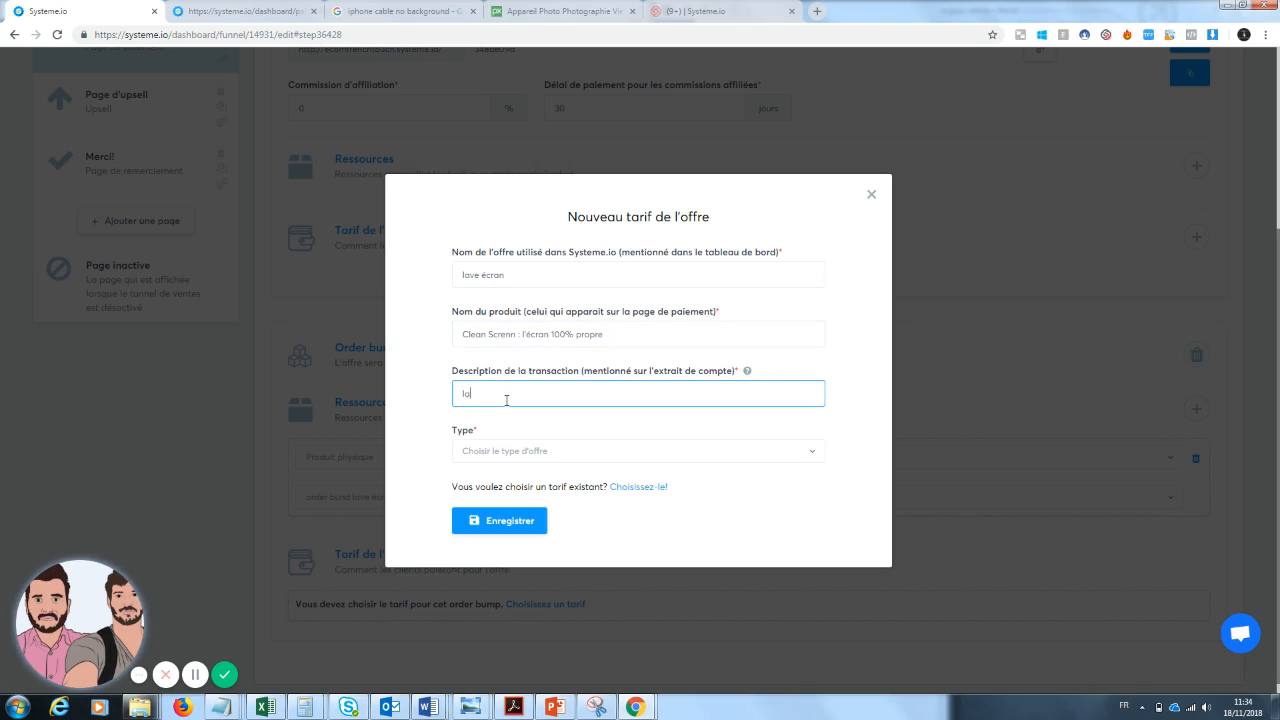
pyautogui.write('ve écran')
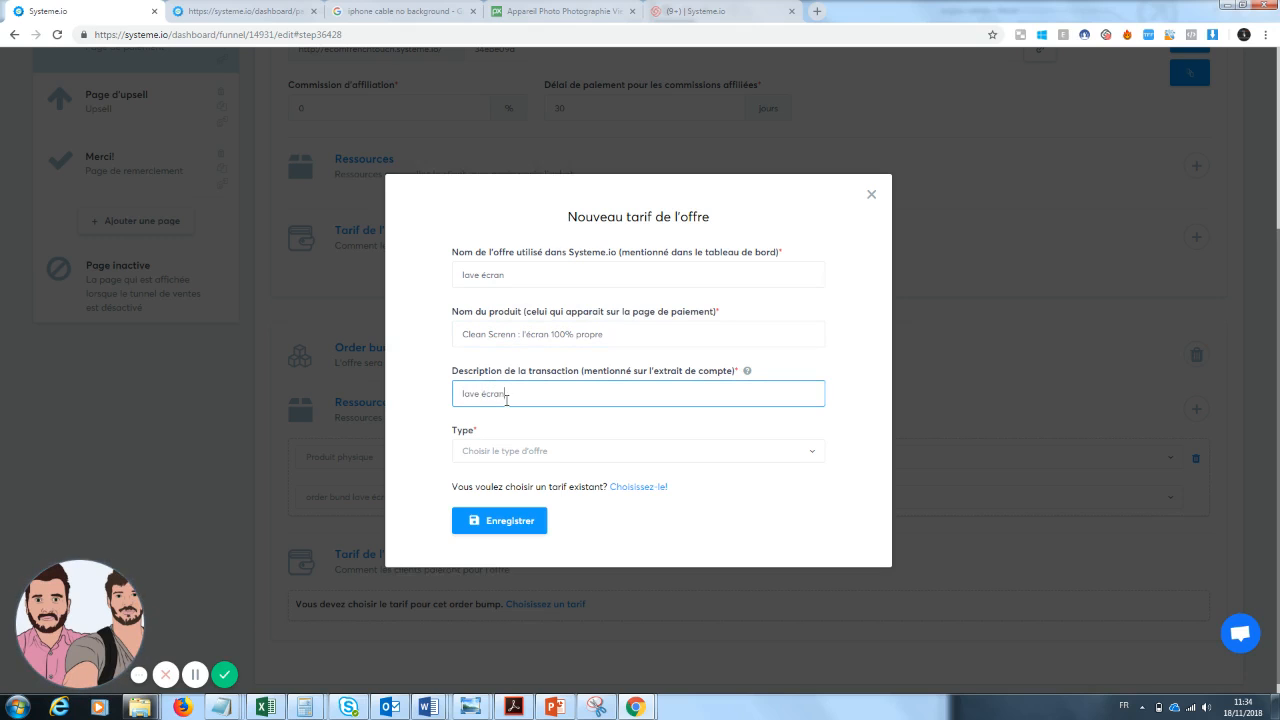
pyautogui.click(503, 459)
pyautogui.click(503, 497)
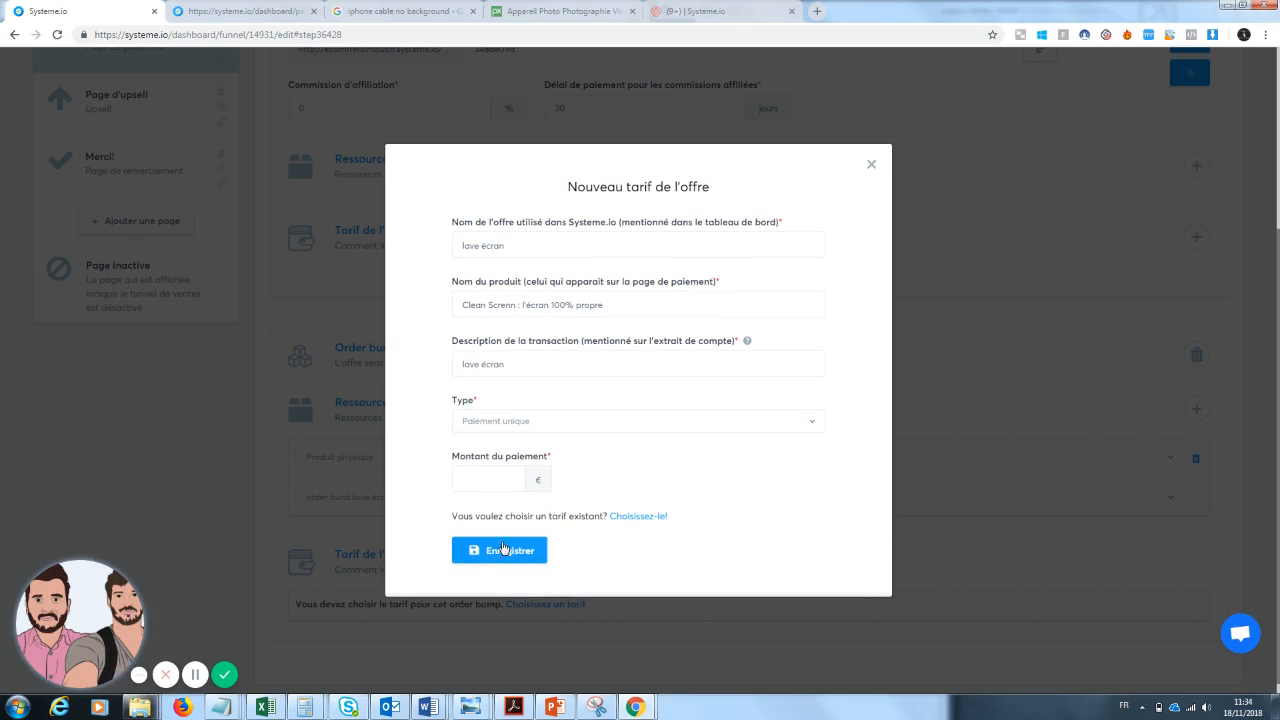
pyautogui.click(486, 481)
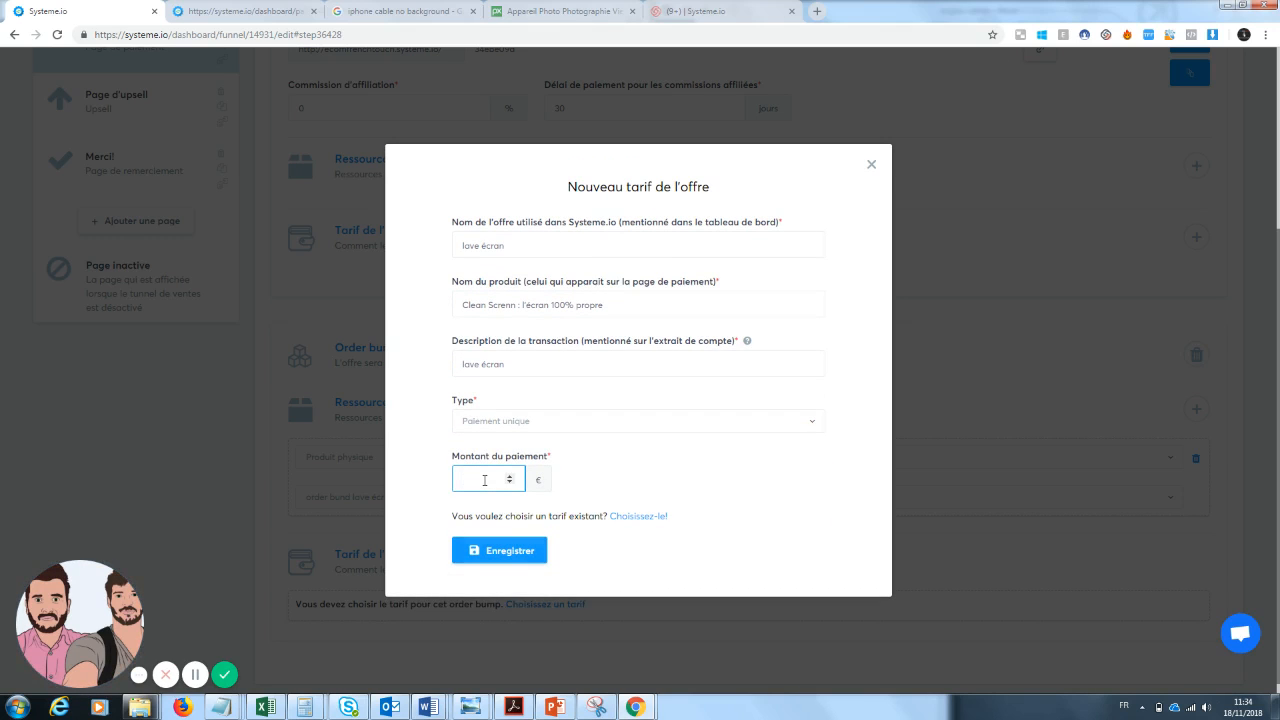
pyautogui.write('10')
pyautogui.click(500, 548)
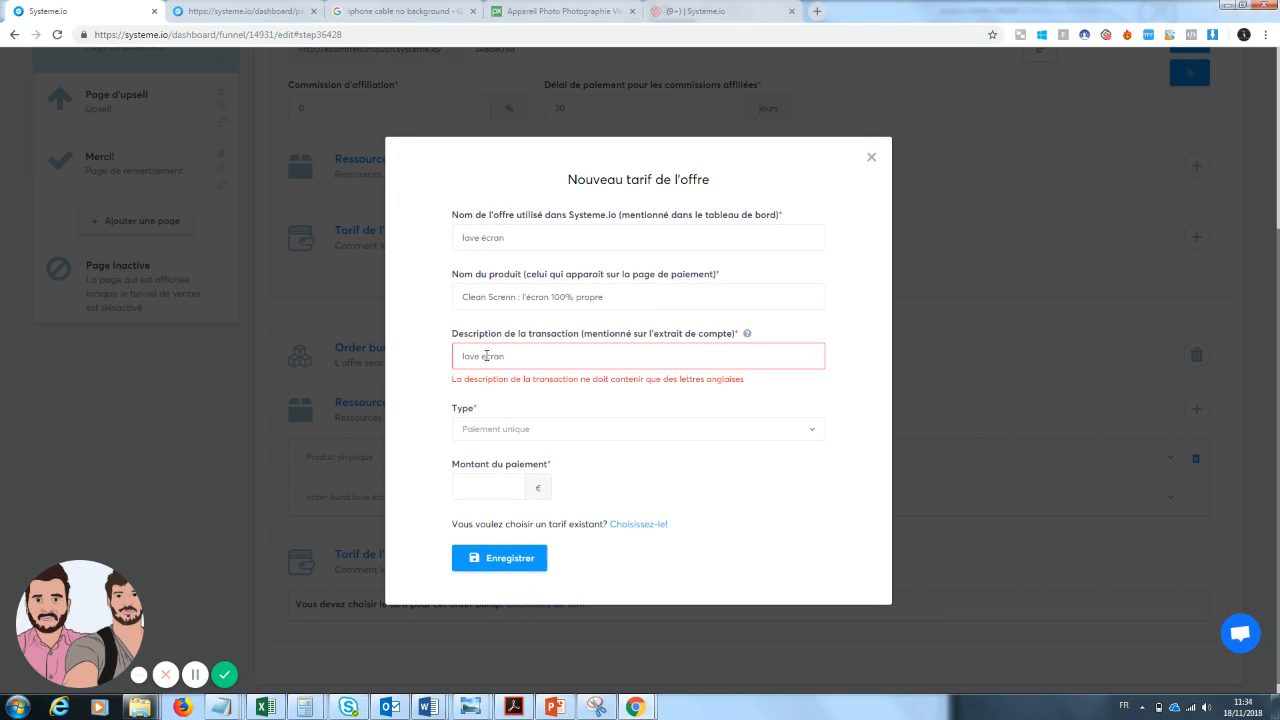
pyautogui.press('Tab')
pyautogui.press('Tab')
pyautogui.click(517, 561)
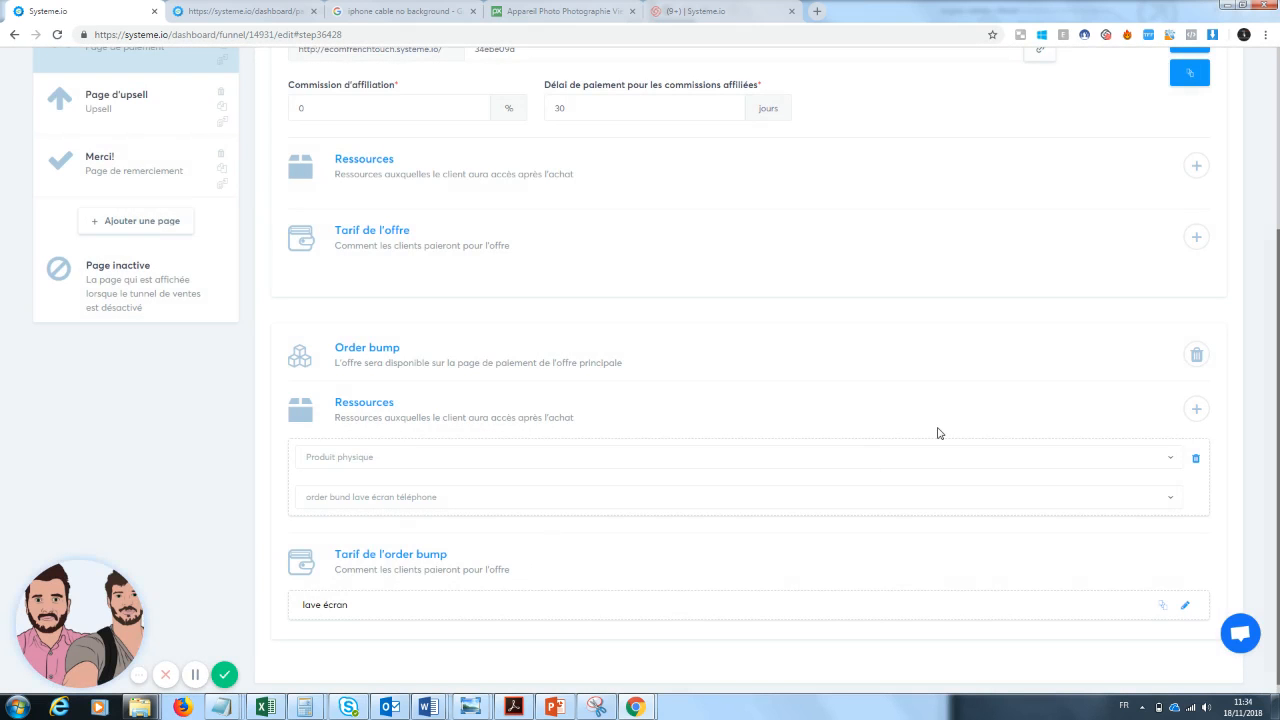
# Preview the payment page in a new tab and scroll through it.
pyautogui.scroll(3, 1278, 311)
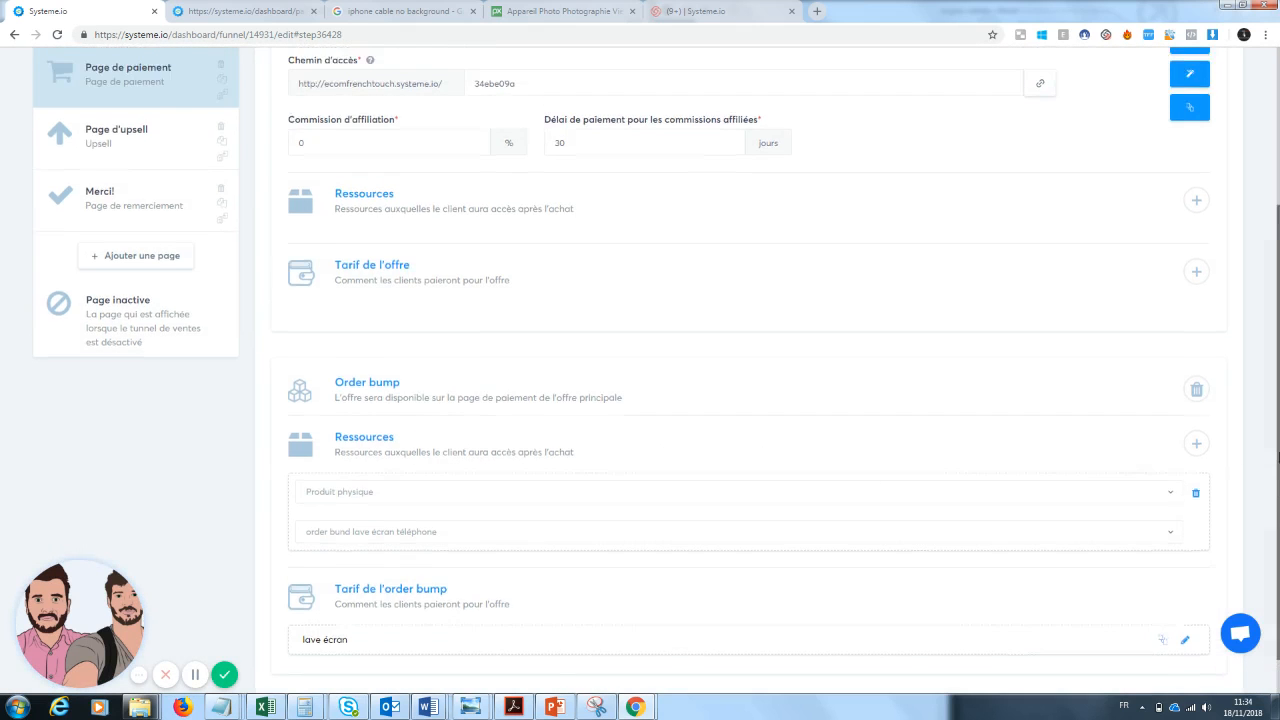
pyautogui.click(1187, 230)
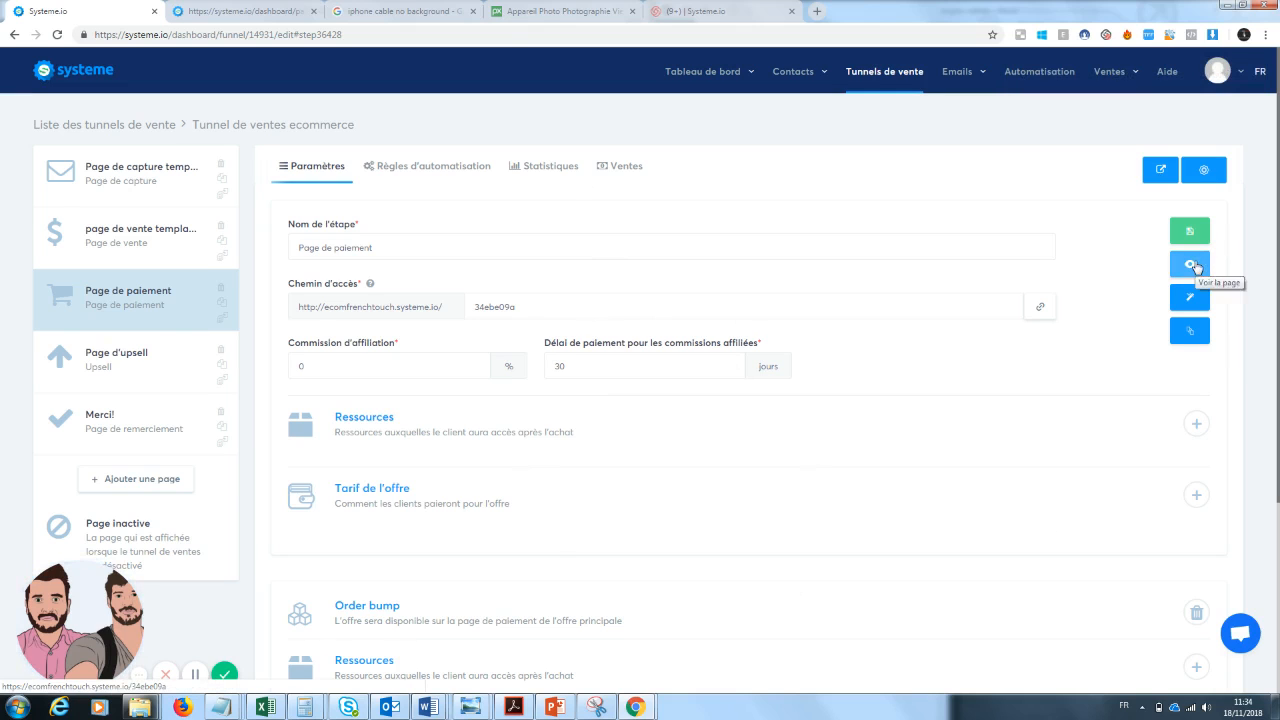
pyautogui.click(1190, 264)
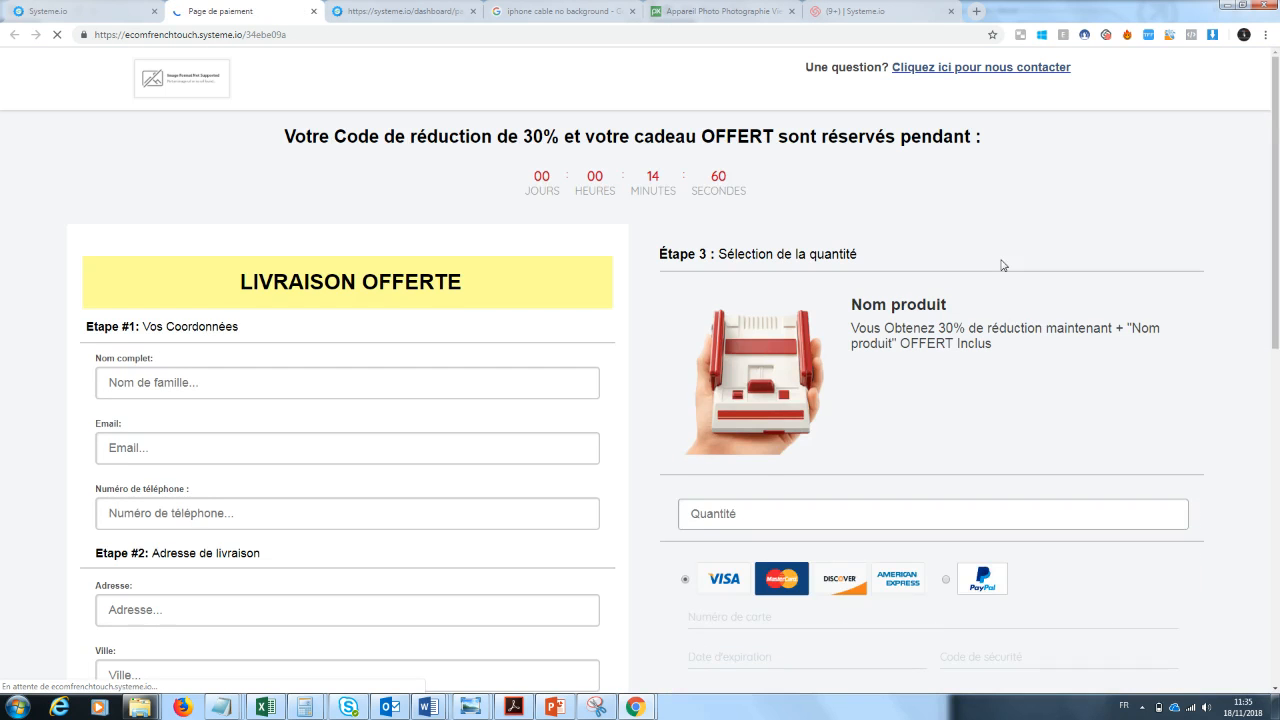
pyautogui.scroll(-1, 1277, 160)
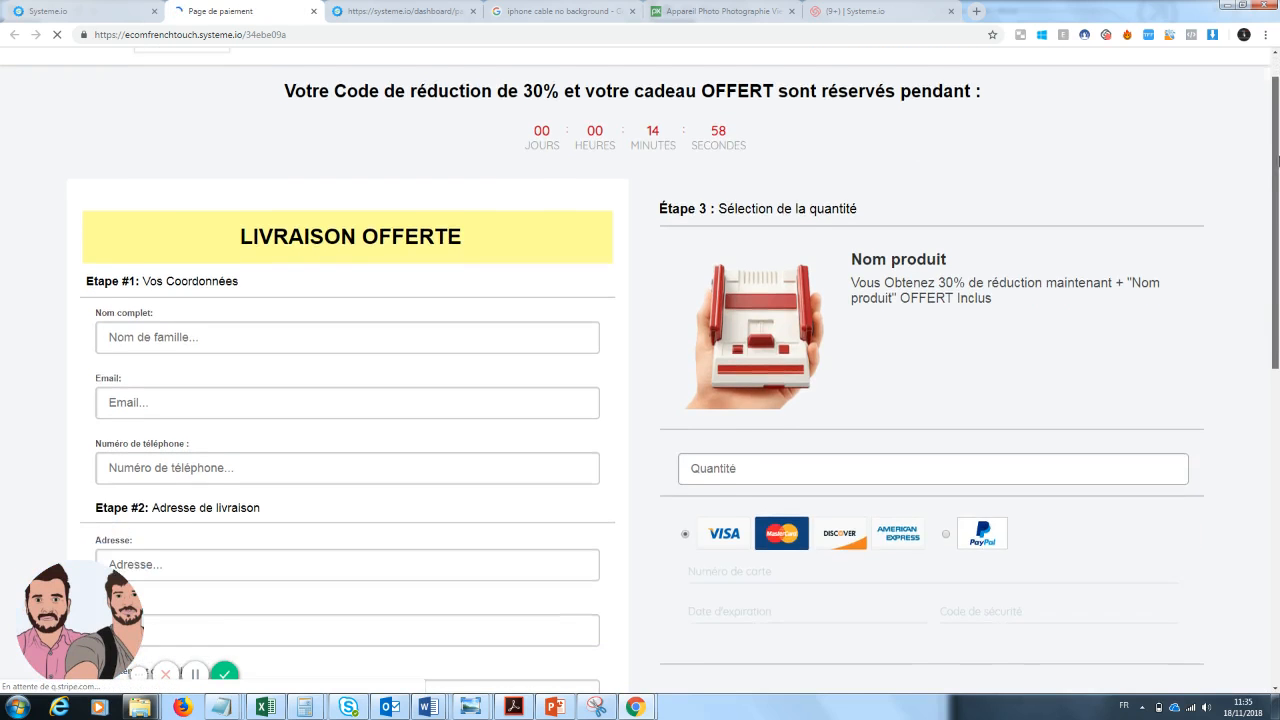
pyautogui.moveTo(1277, 160); pyautogui.dragTo(1277, 178)
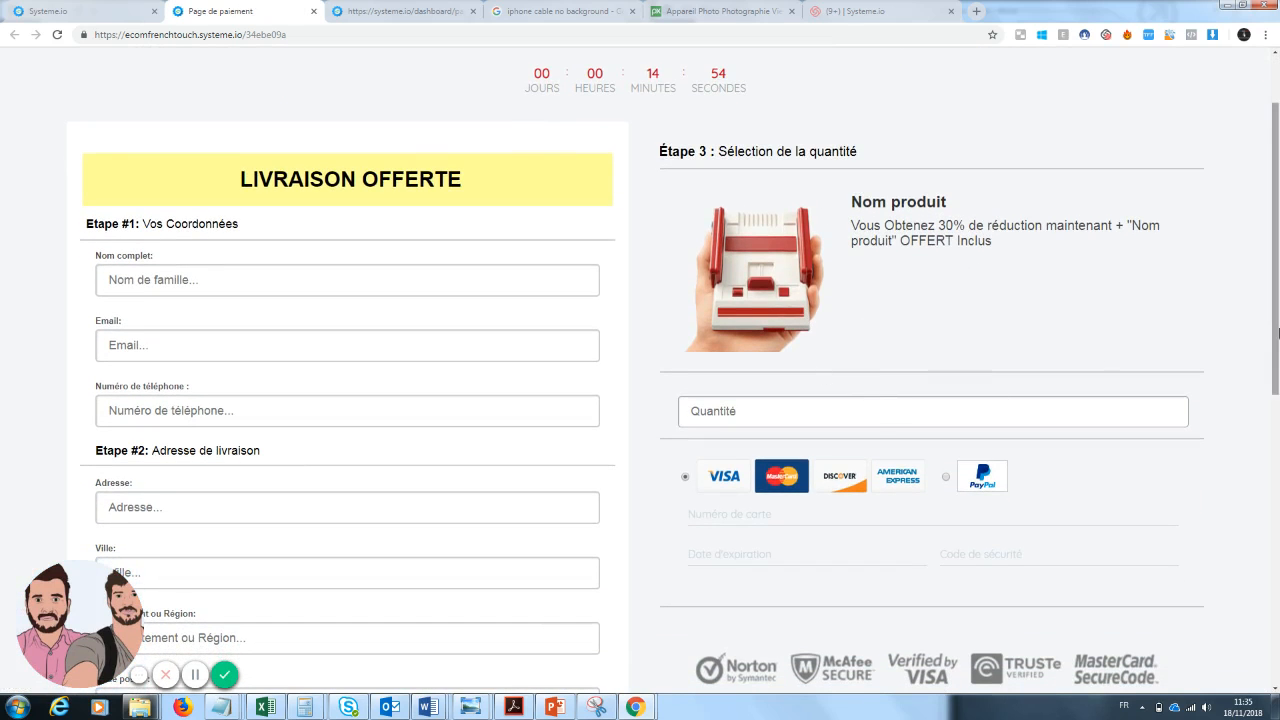
pyautogui.moveTo(1277, 354); pyautogui.dragTo(1277, 322)
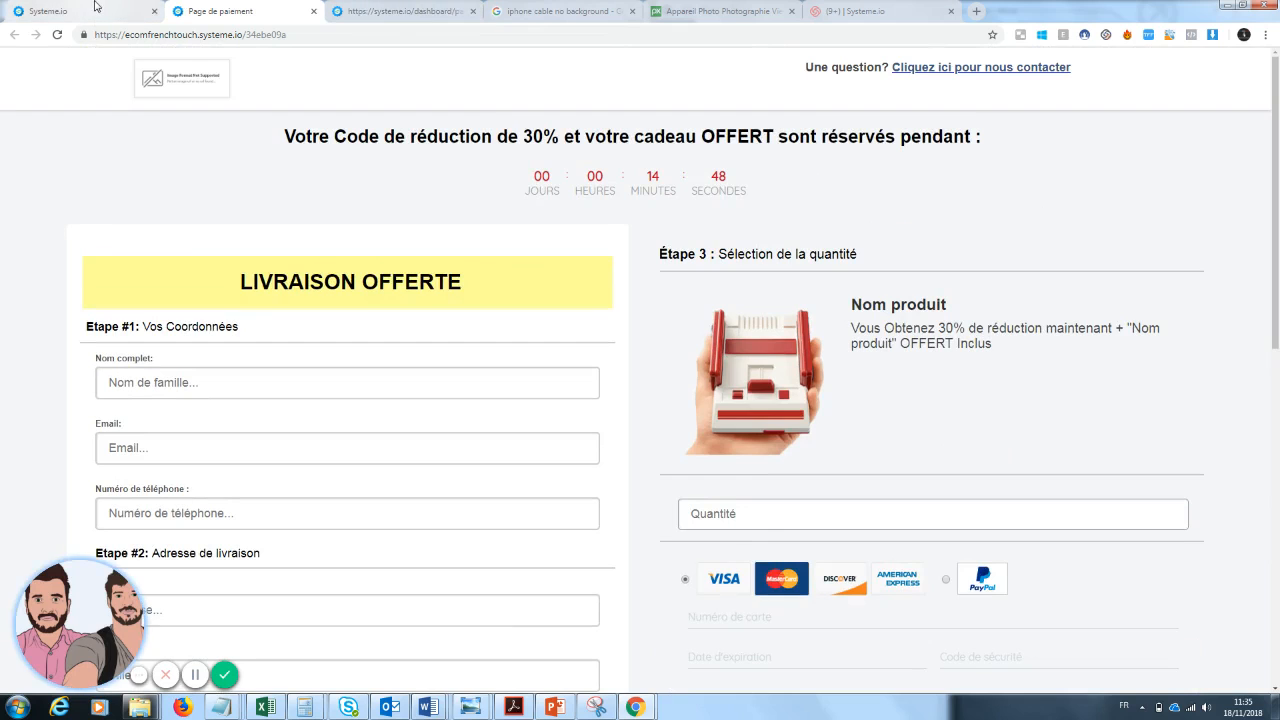
pyautogui.click(87, 12)
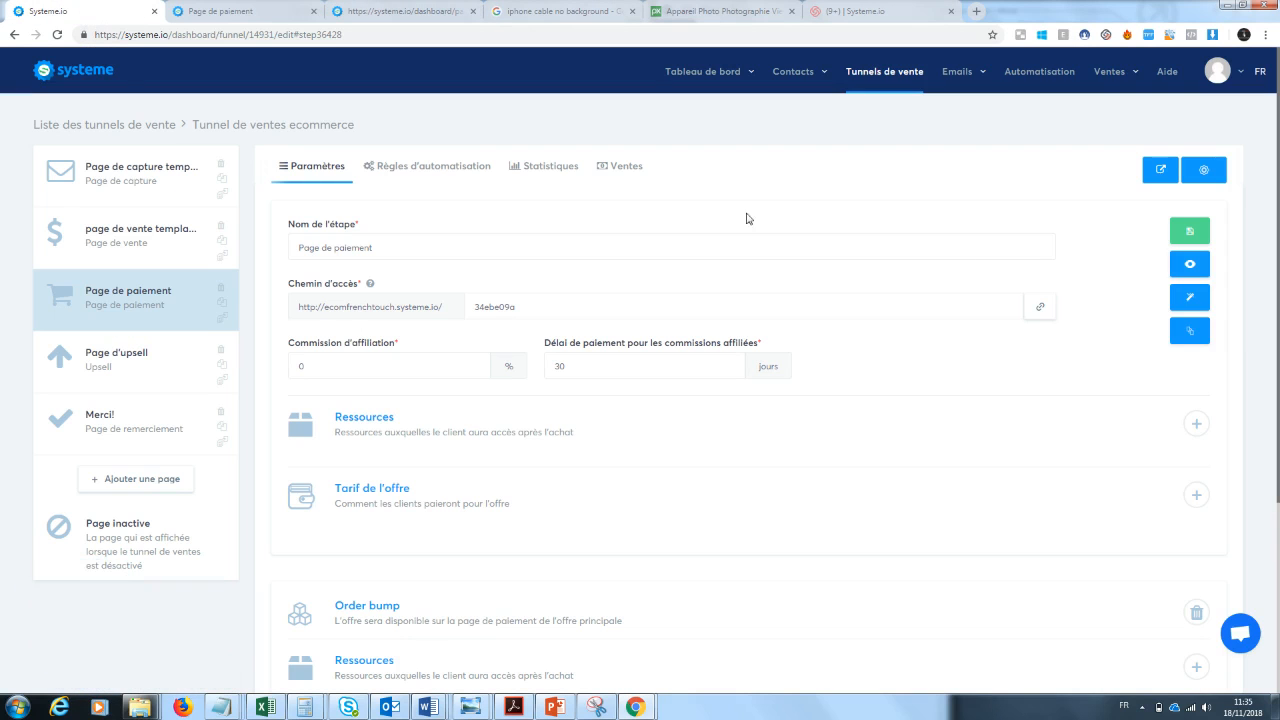
# Open the payment page in the editor and remove "et votre cadeau OFFERT" from the headline.
pyautogui.click(1190, 298)
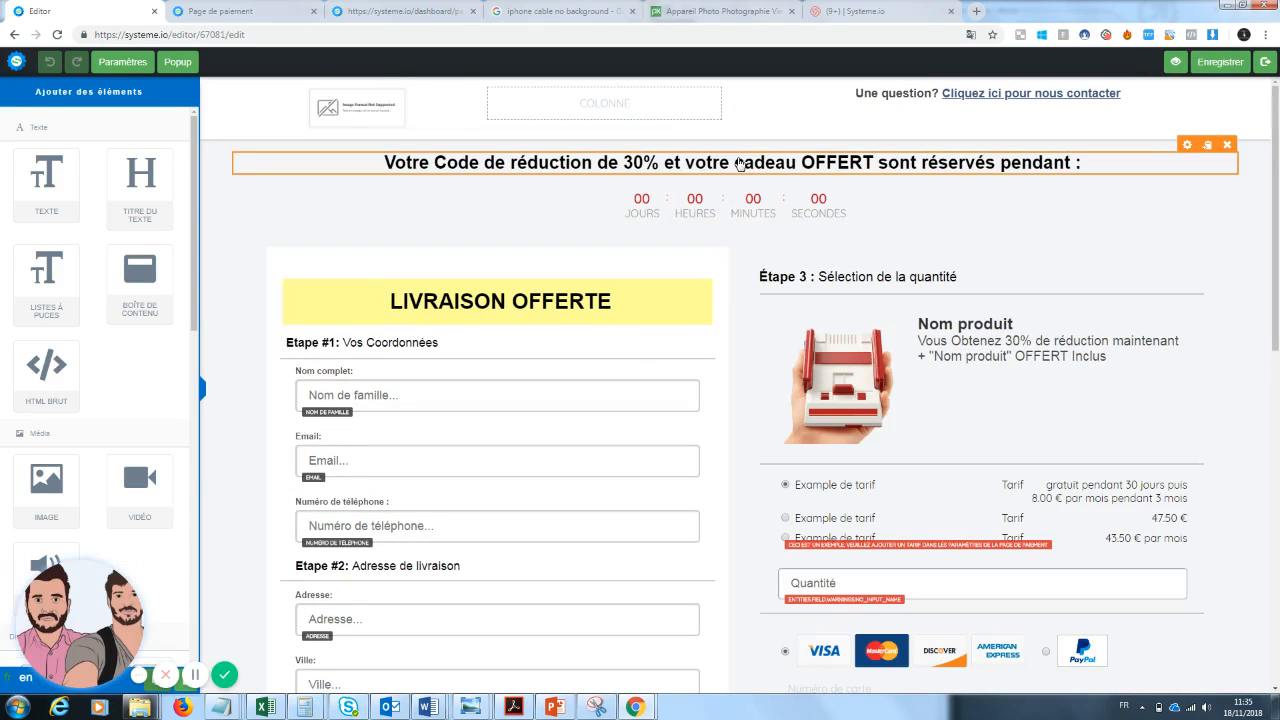
pyautogui.click(830, 170)
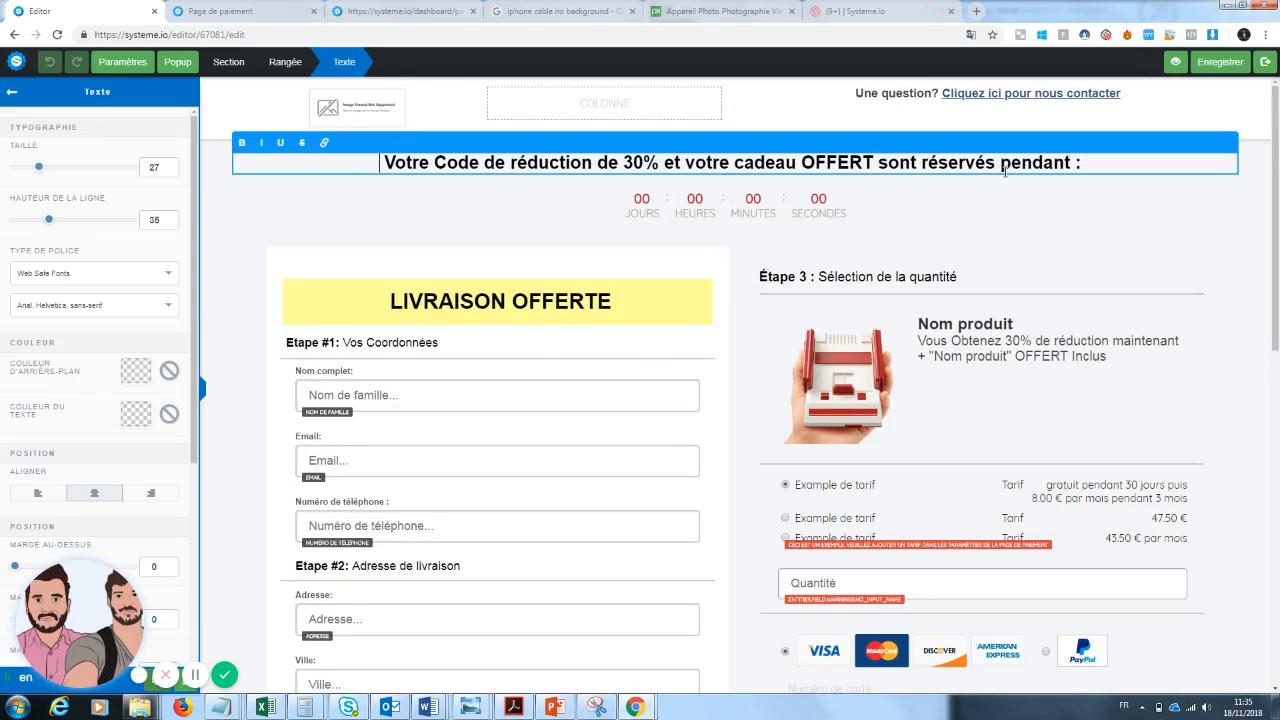
pyautogui.moveTo(879, 163); pyautogui.dragTo(680, 163)
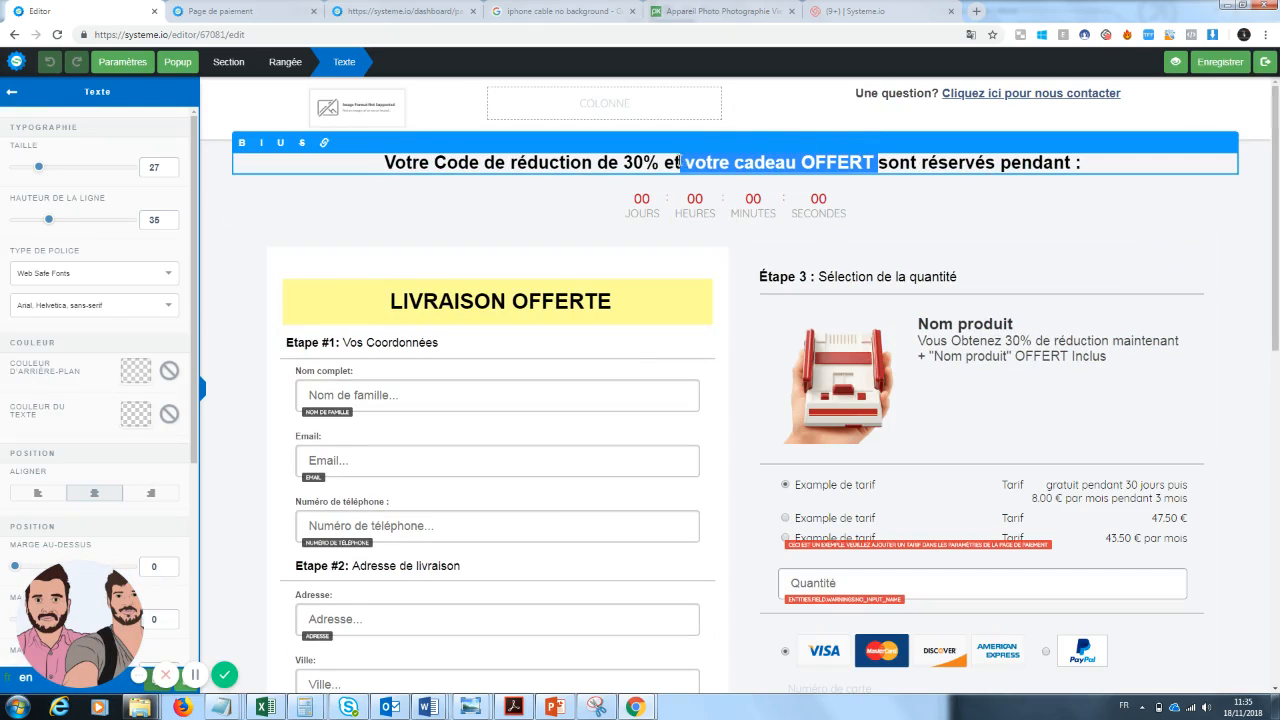
pyautogui.press('BackSpace')
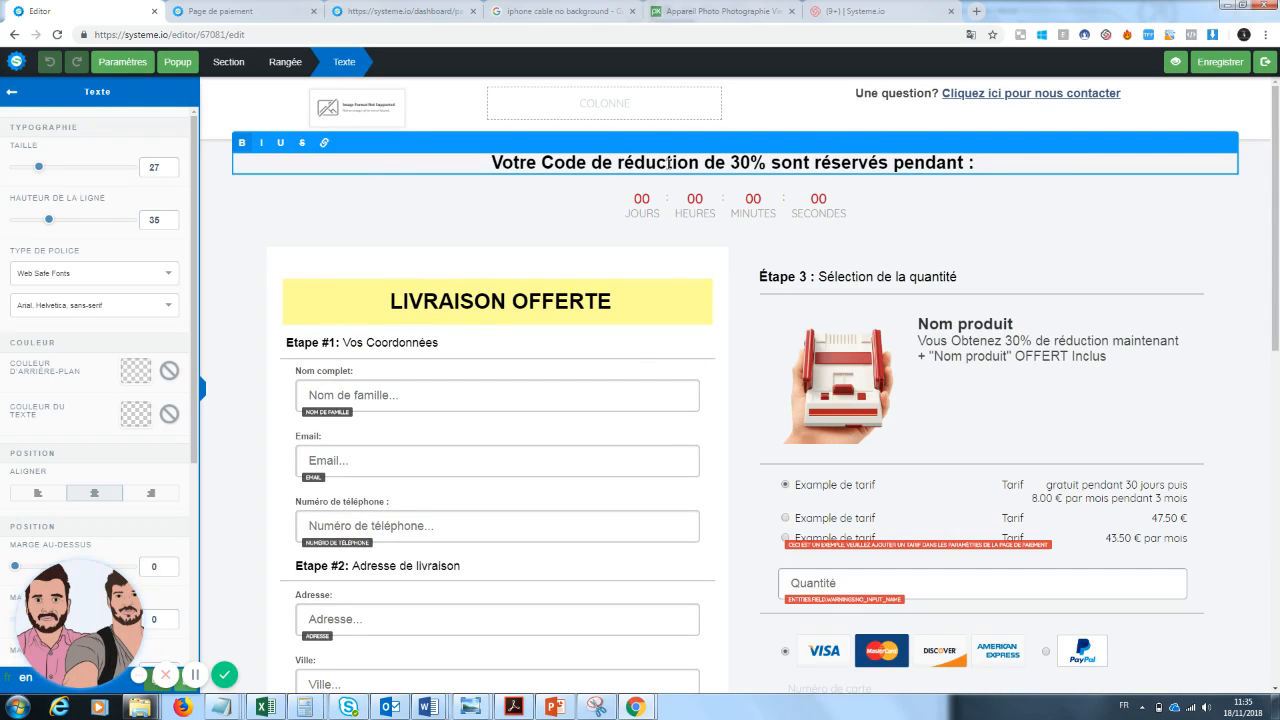
# Change "sont réservés" to "est réservé" in the headline.
pyautogui.click(724, 161)
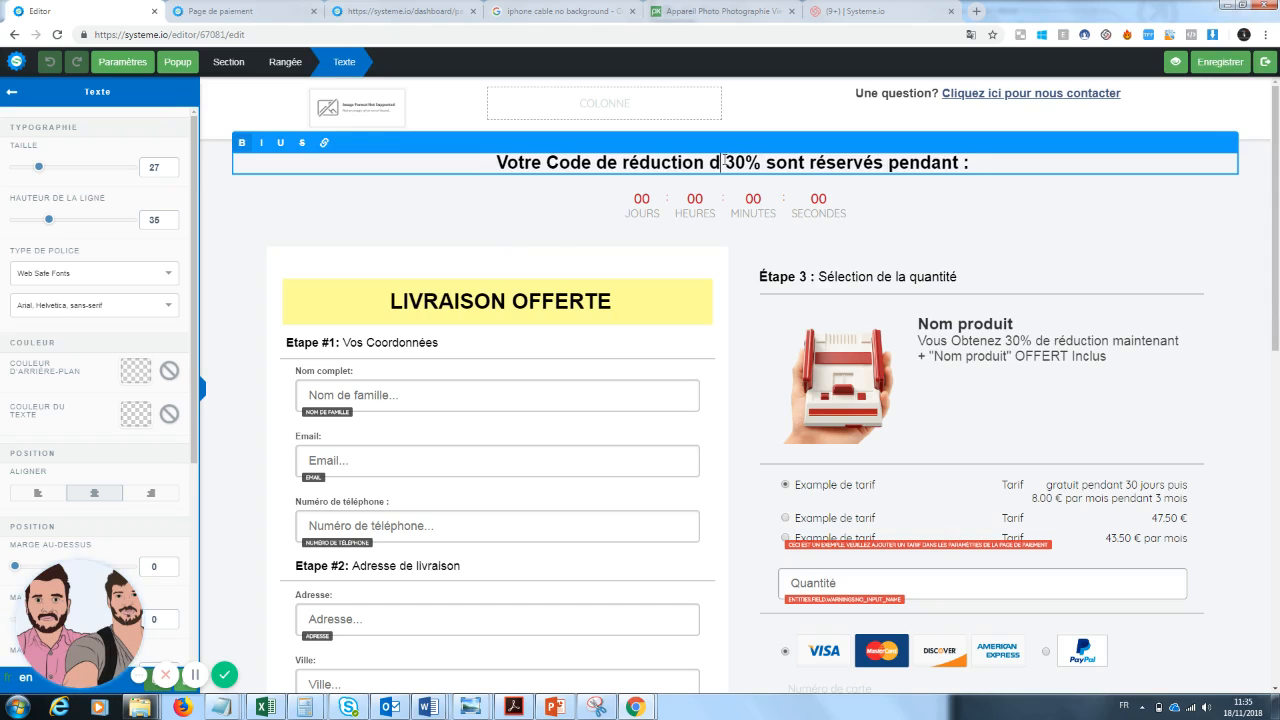
pyautogui.moveTo(812, 161); pyautogui.dragTo(784, 162)
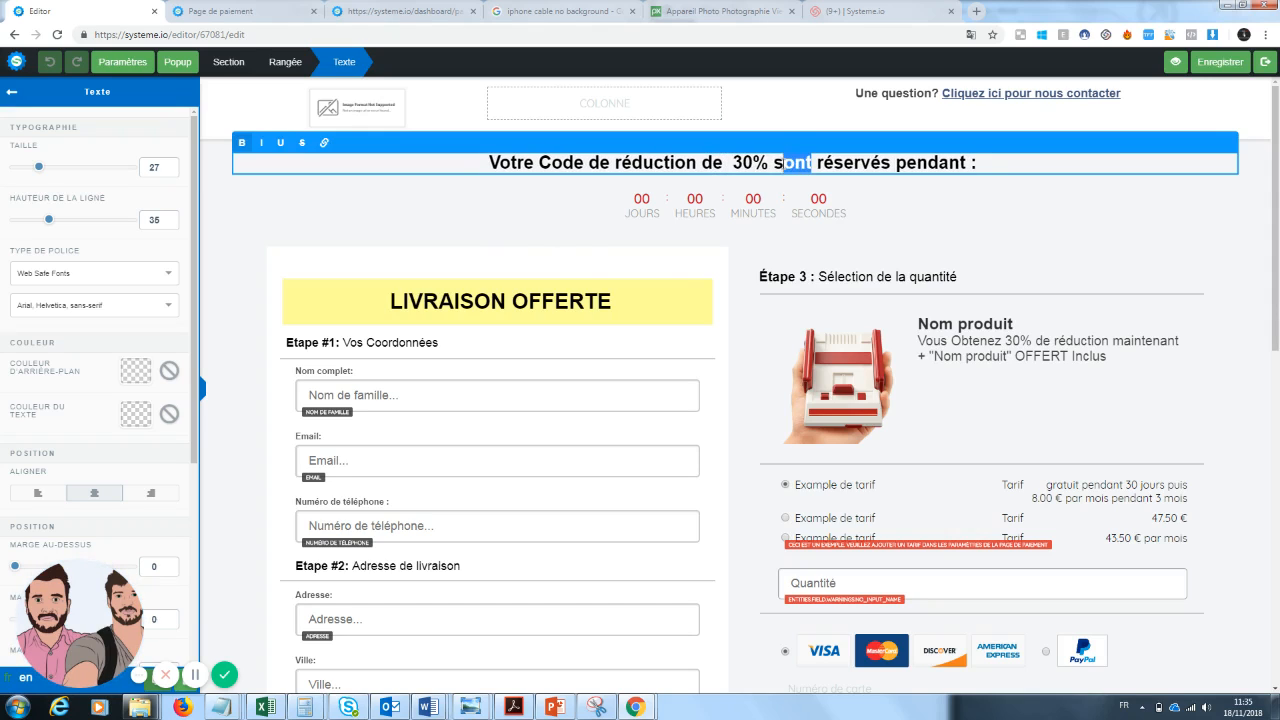
pyautogui.write('est')
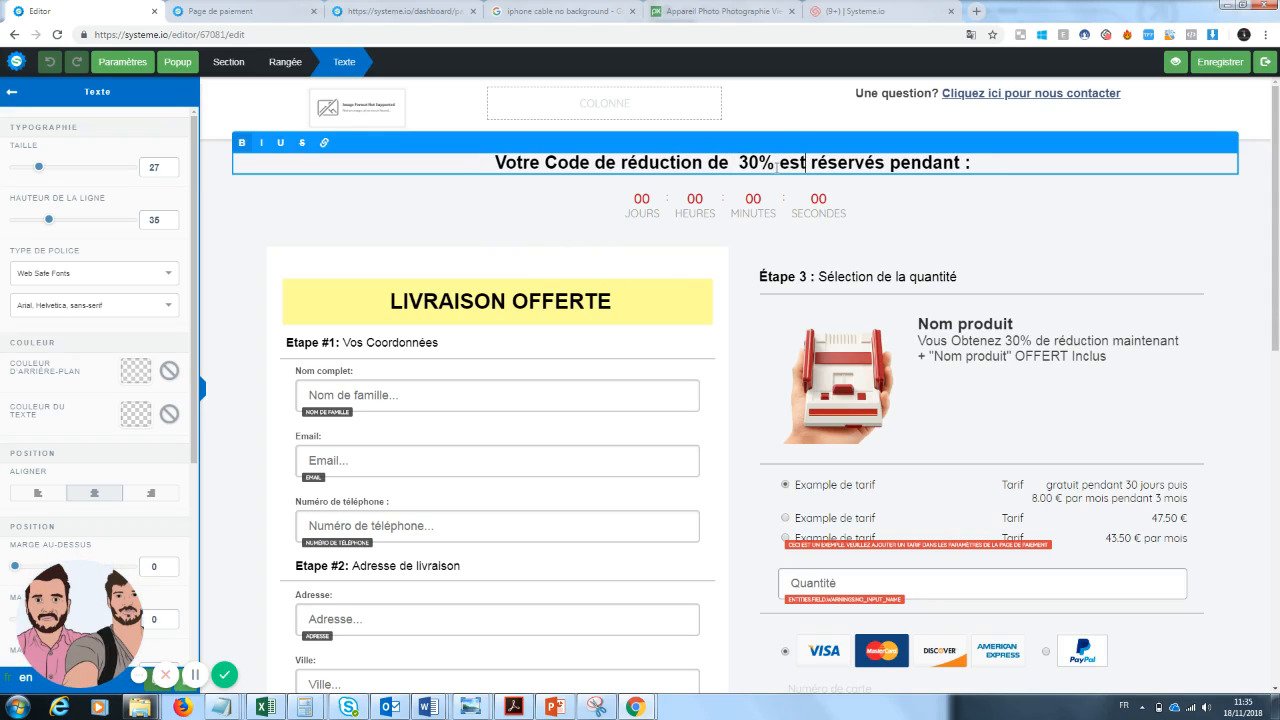
pyautogui.click(878, 163)
pyautogui.press('BackSpace')
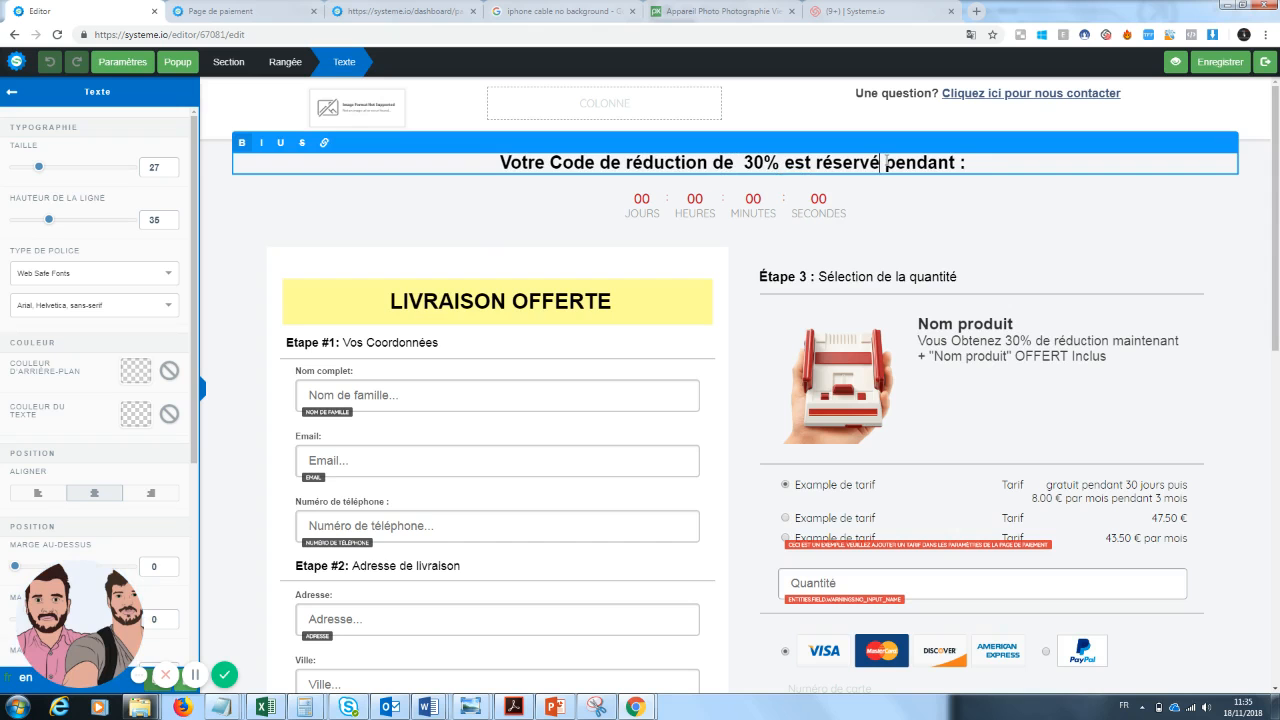
# Renumber the quantity section heading from "Étape 3" to "Étape 2".
pyautogui.click(1079, 269)
pyautogui.scroll(-1, 1277, 242)
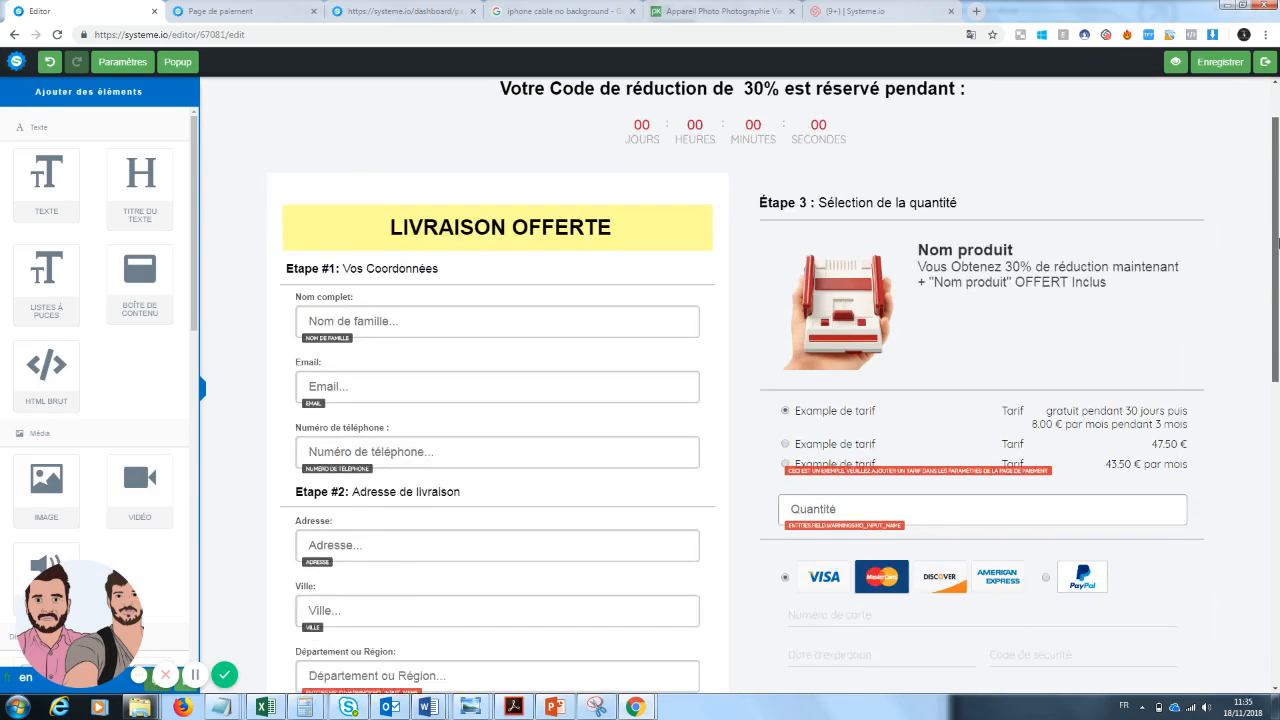
pyautogui.scroll(-3, 1277, 242)
pyautogui.scroll(3, 1277, 240)
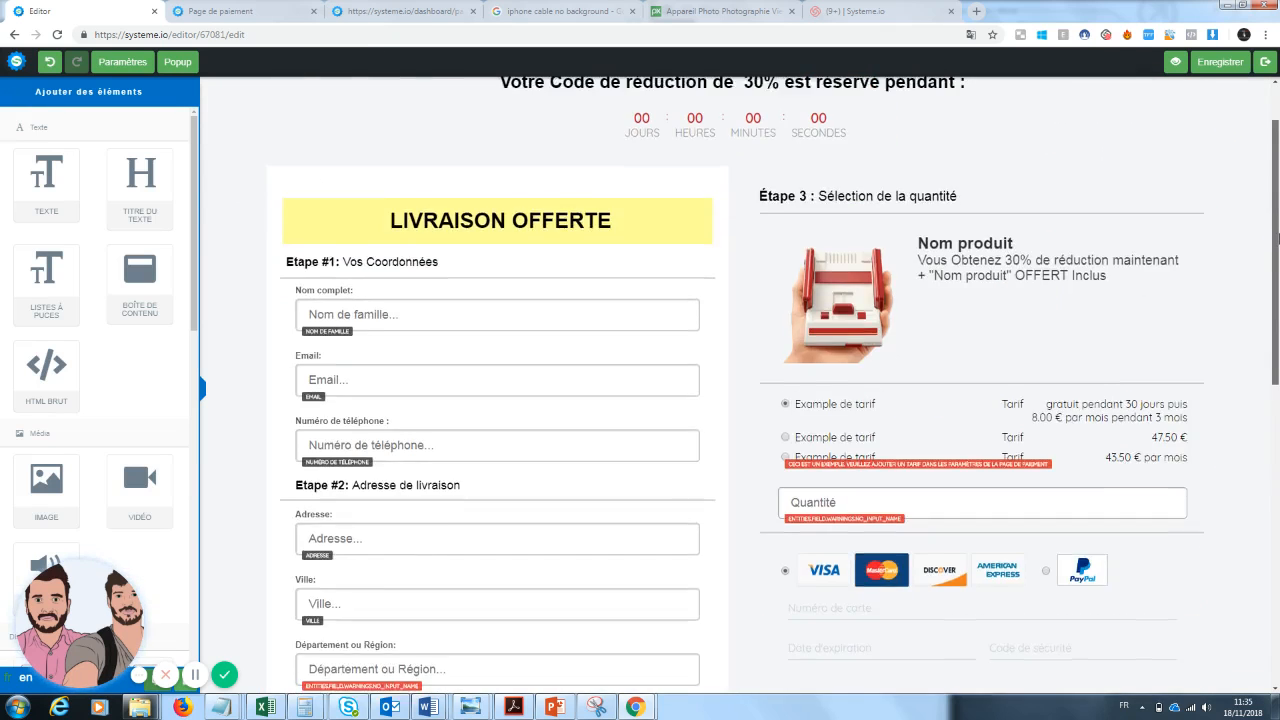
pyautogui.moveTo(1278, 238)
pyautogui.mouseDown()
pyautogui.moveTo(1267, 453)
pyautogui.moveTo(1277, 254)
pyautogui.mouseUp()
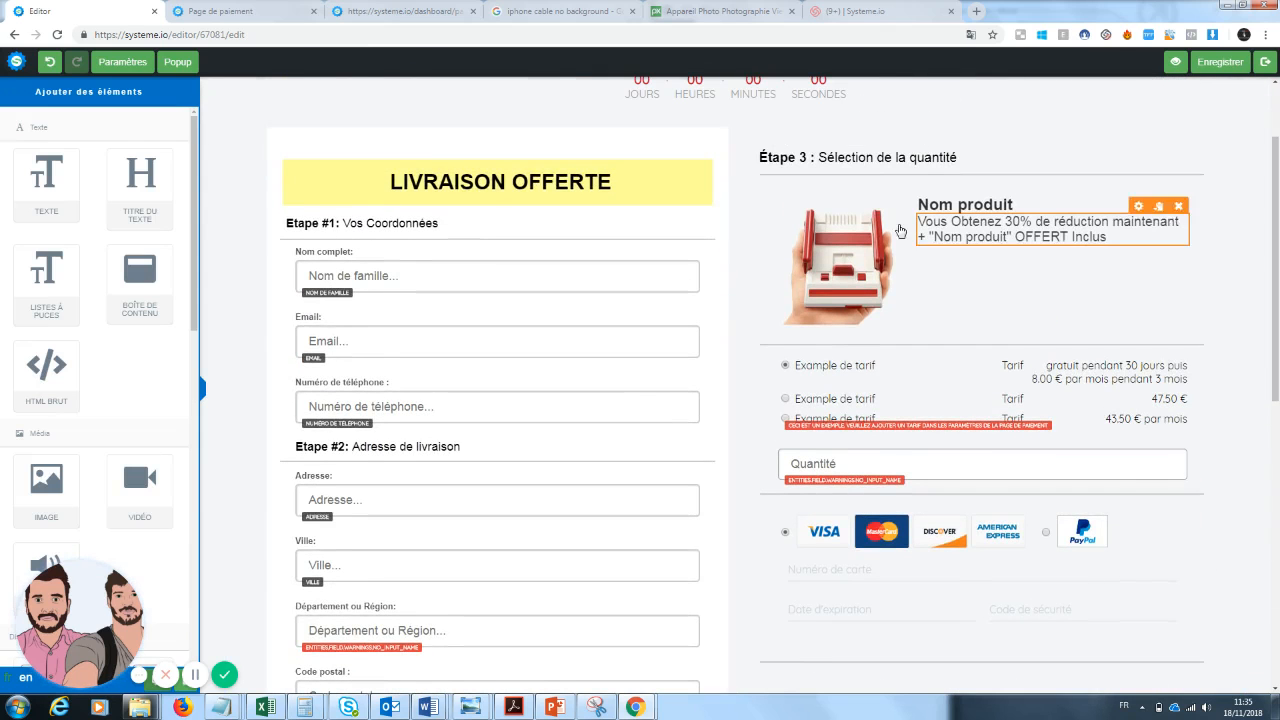
pyautogui.click(807, 160)
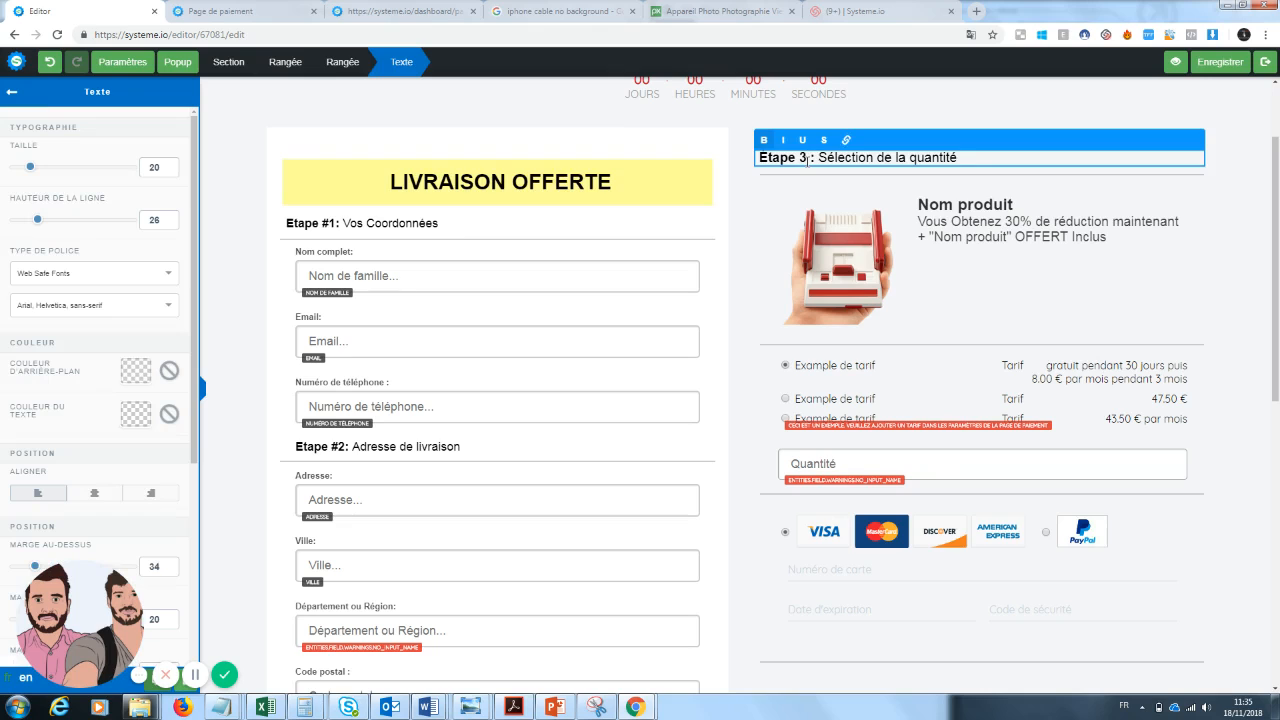
pyautogui.press('BackSpace')
pyautogui.write('2')
pyautogui.click(1037, 306)
# Replace the product image with the tech-worlds smartphone lens image from your uploaded images.
pyautogui.click(854, 198)
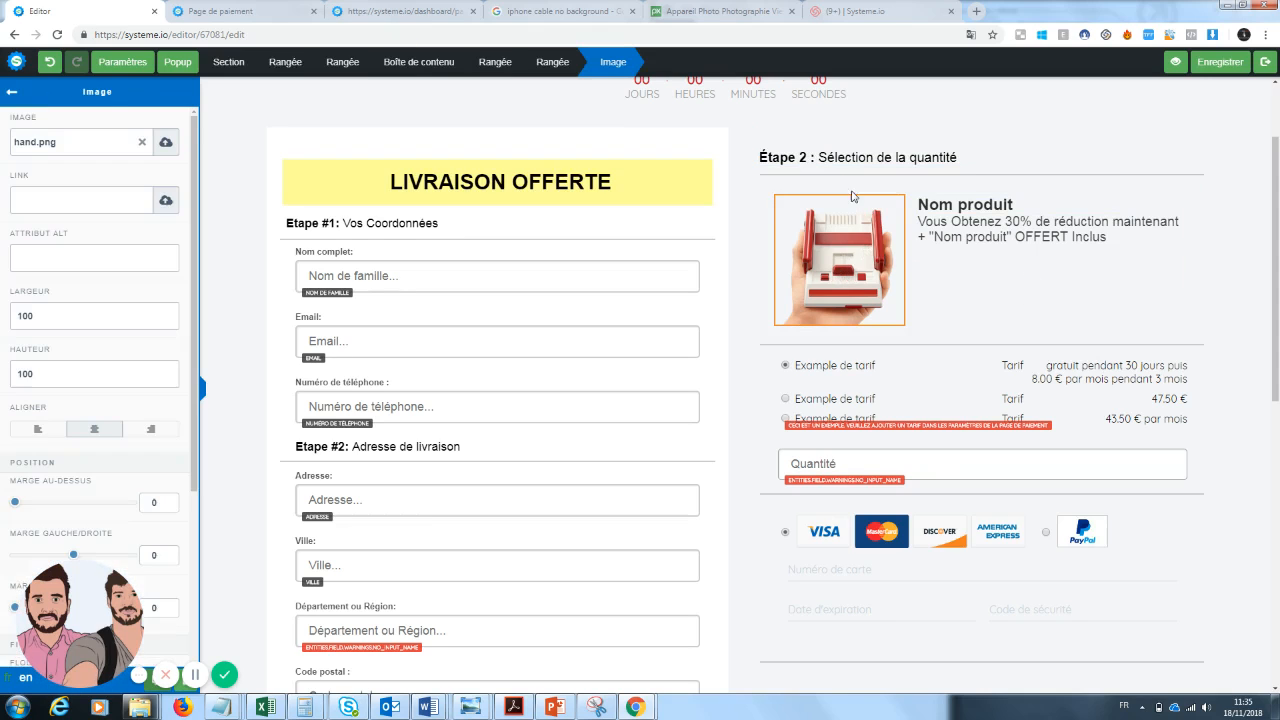
pyautogui.click(144, 150)
pyautogui.click(165, 146)
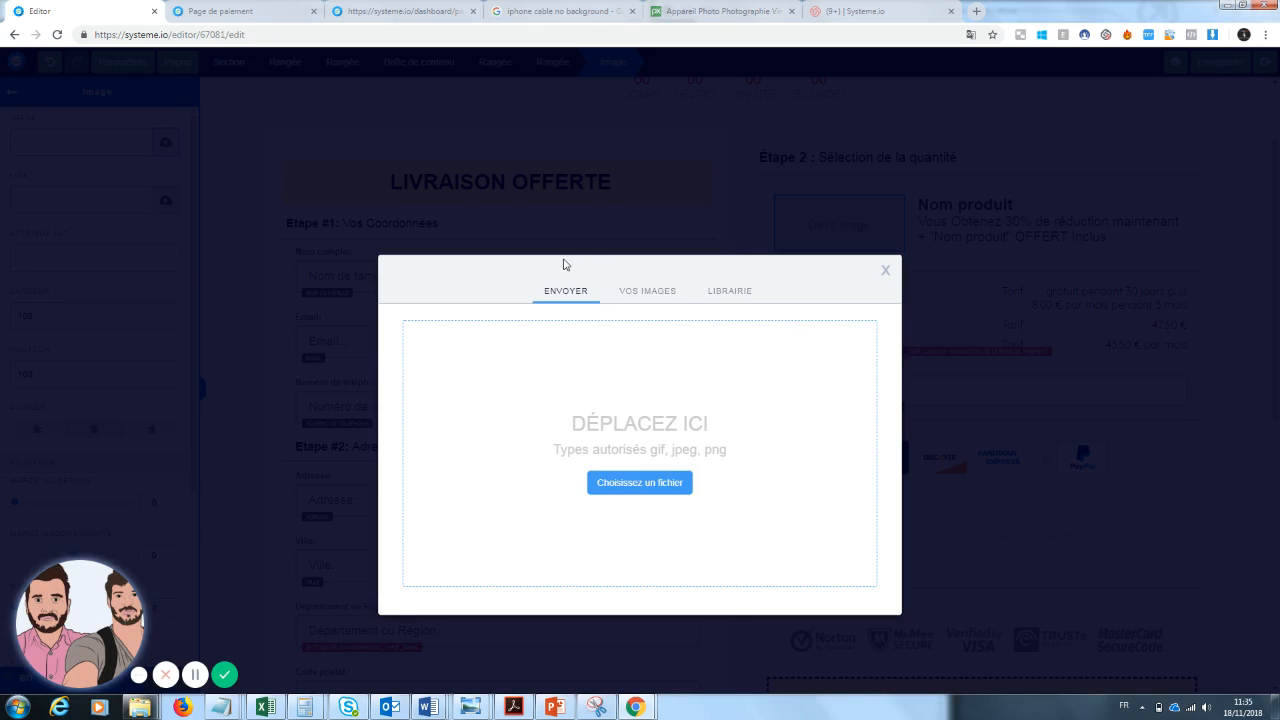
pyautogui.click(634, 300)
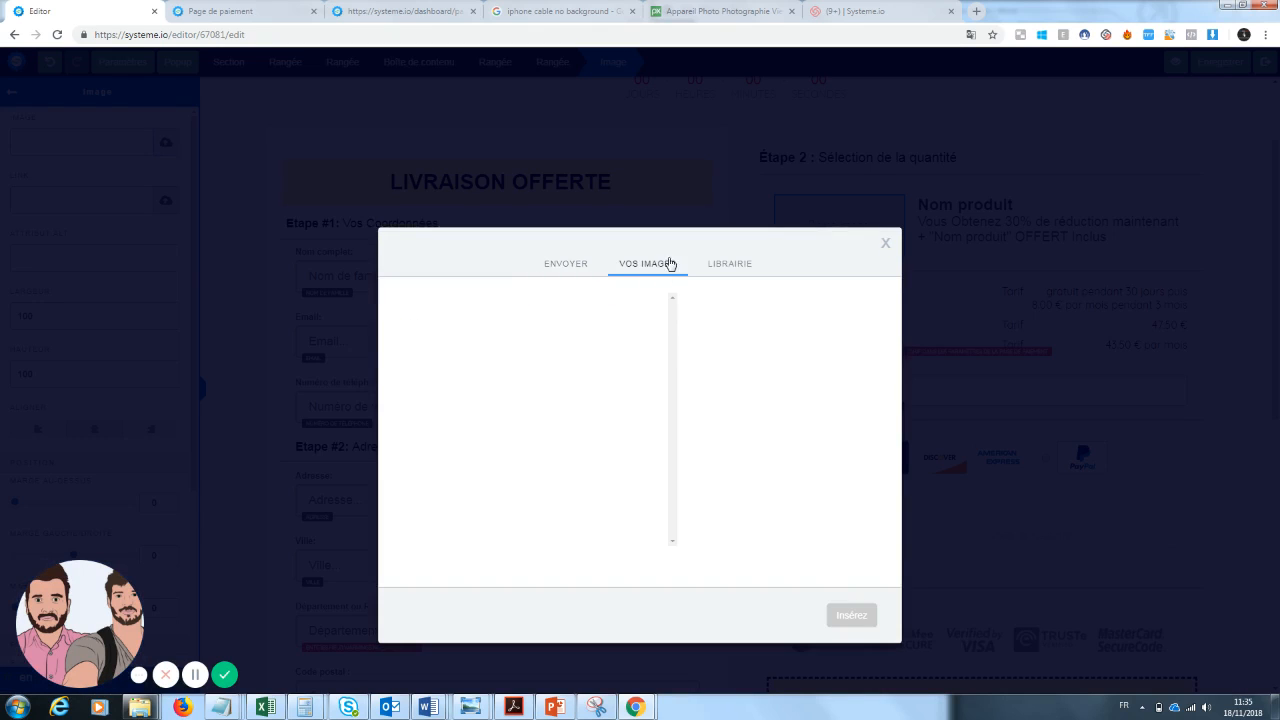
pyautogui.click(726, 268)
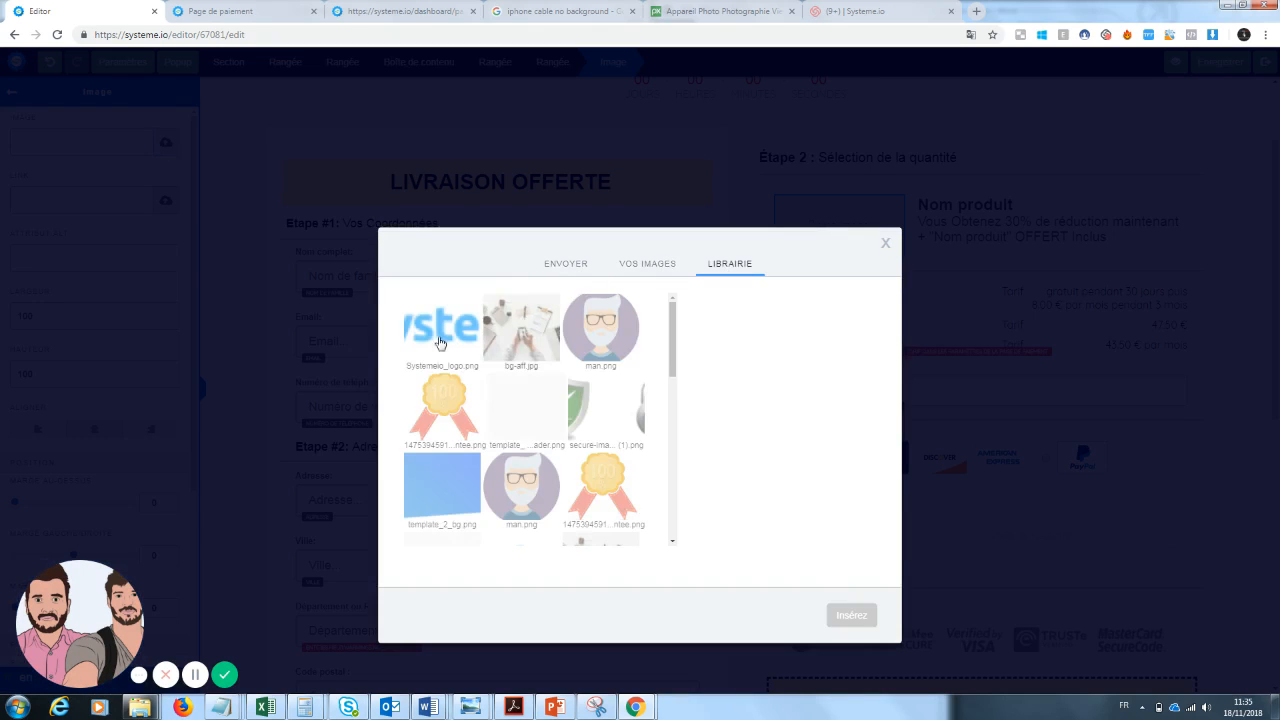
pyautogui.click(662, 262)
pyautogui.click(581, 268)
pyautogui.click(651, 272)
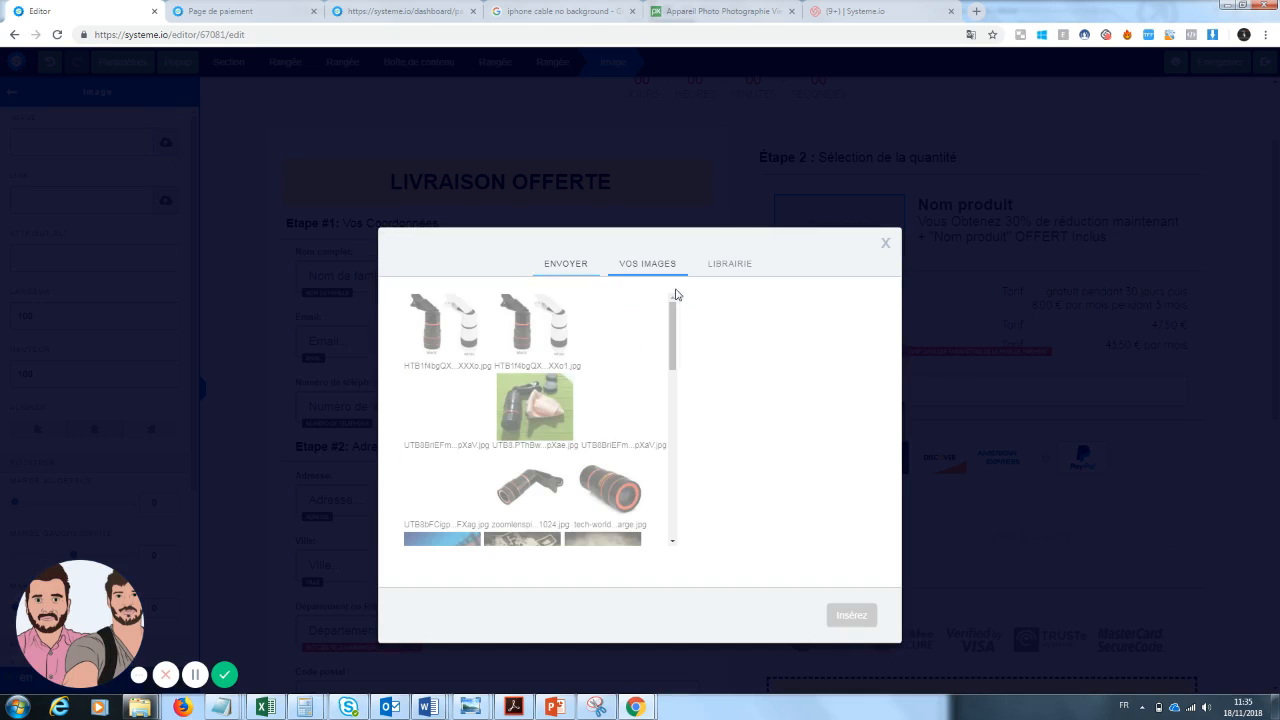
pyautogui.click(623, 510)
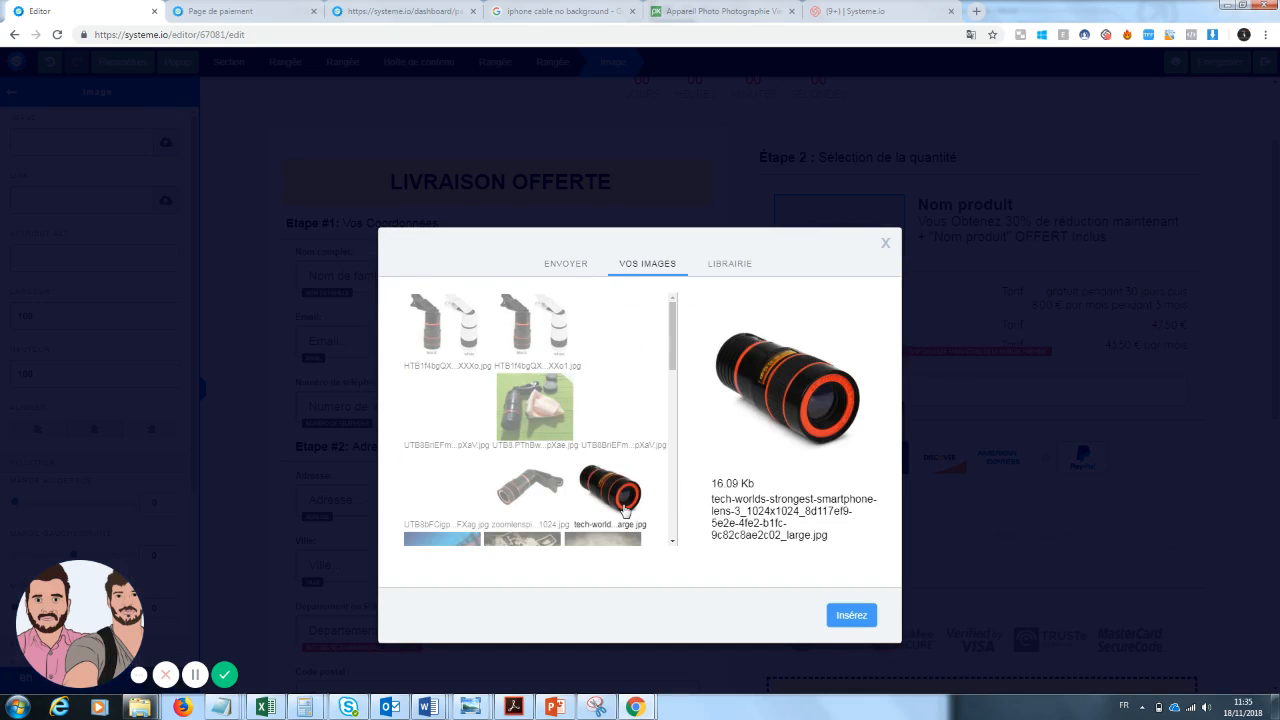
pyautogui.click(850, 616)
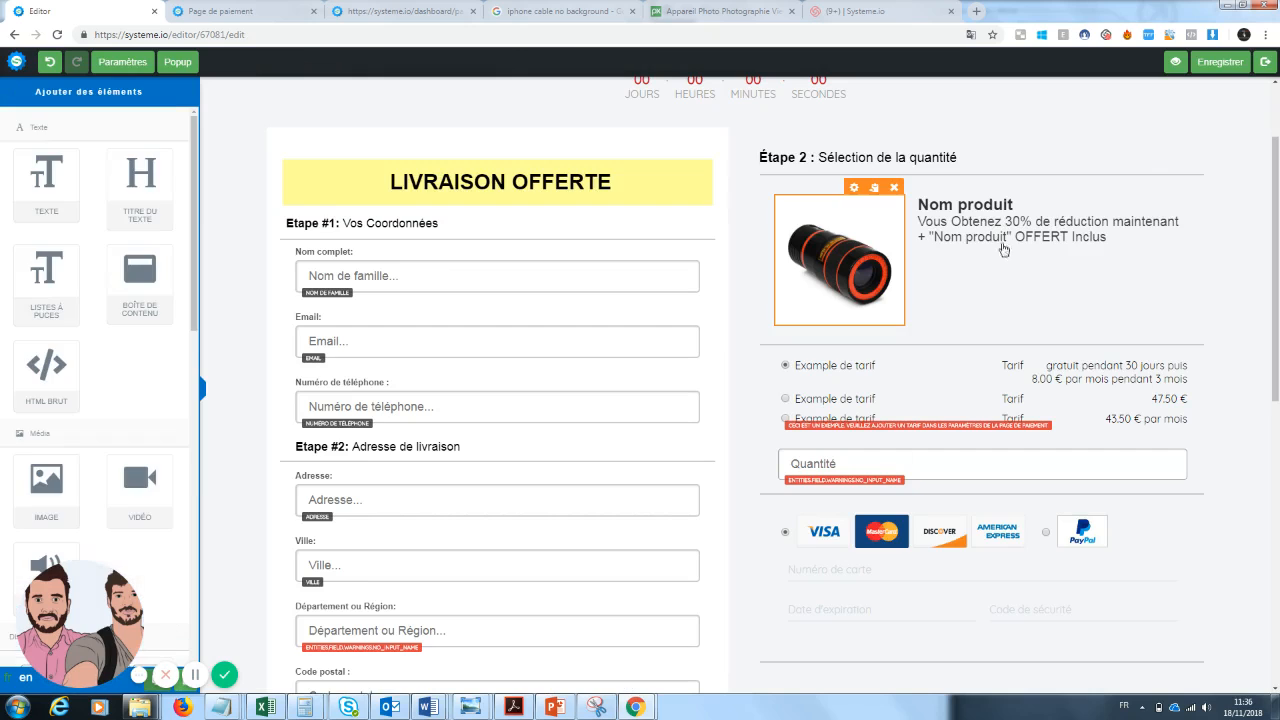
# Rename the product title "Nom produit" to "Zoom Pro".
pyautogui.click(1021, 206)
pyautogui.moveTo(1021, 206); pyautogui.dragTo(936, 205)
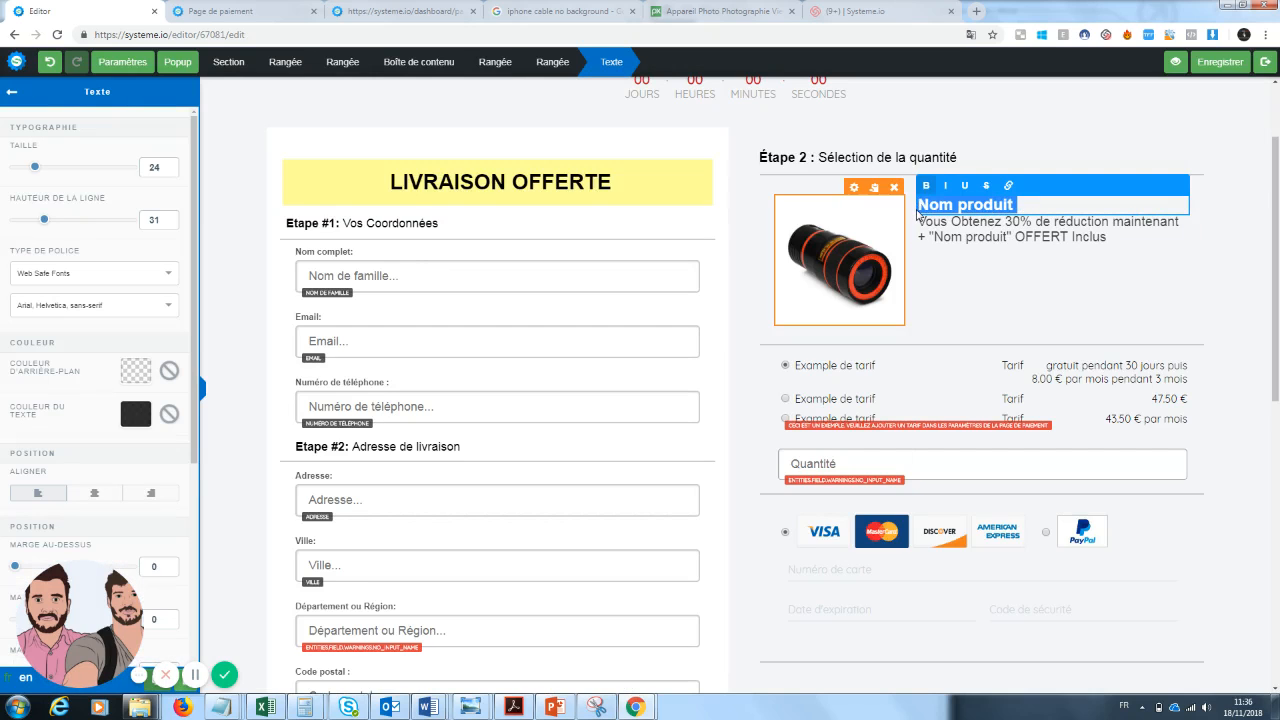
pyautogui.write('Zoom Pro')
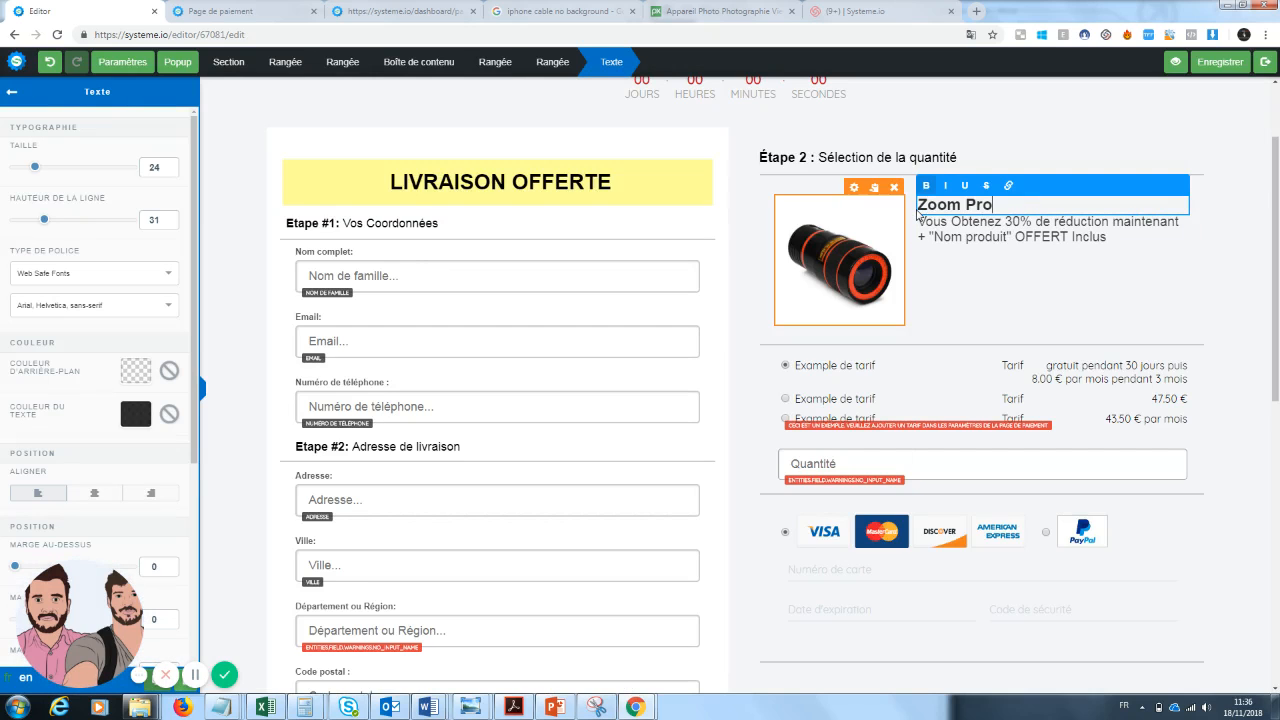
pyautogui.click(1103, 239)
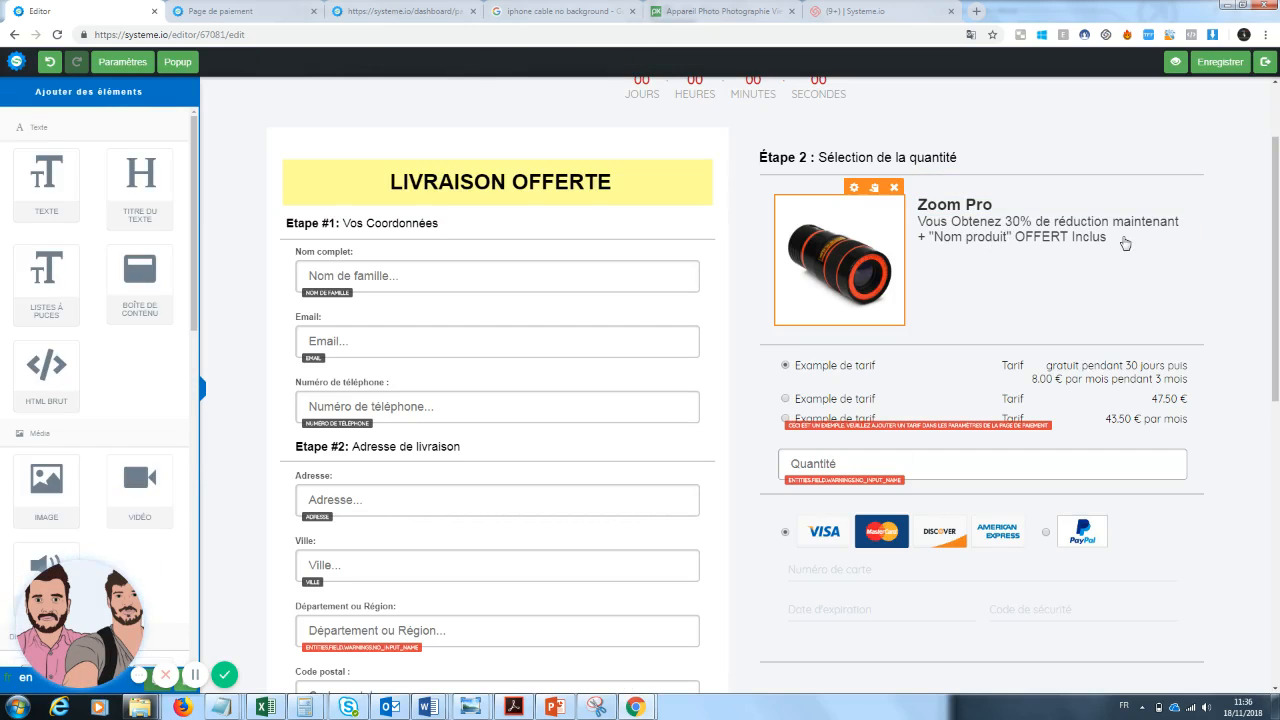
# Replace '"Nom produit" OFFERT Inclus' in the product description with "une garantie de 30 jours".
pyautogui.click(1125, 243)
pyautogui.moveTo(1107, 238); pyautogui.dragTo(933, 240)
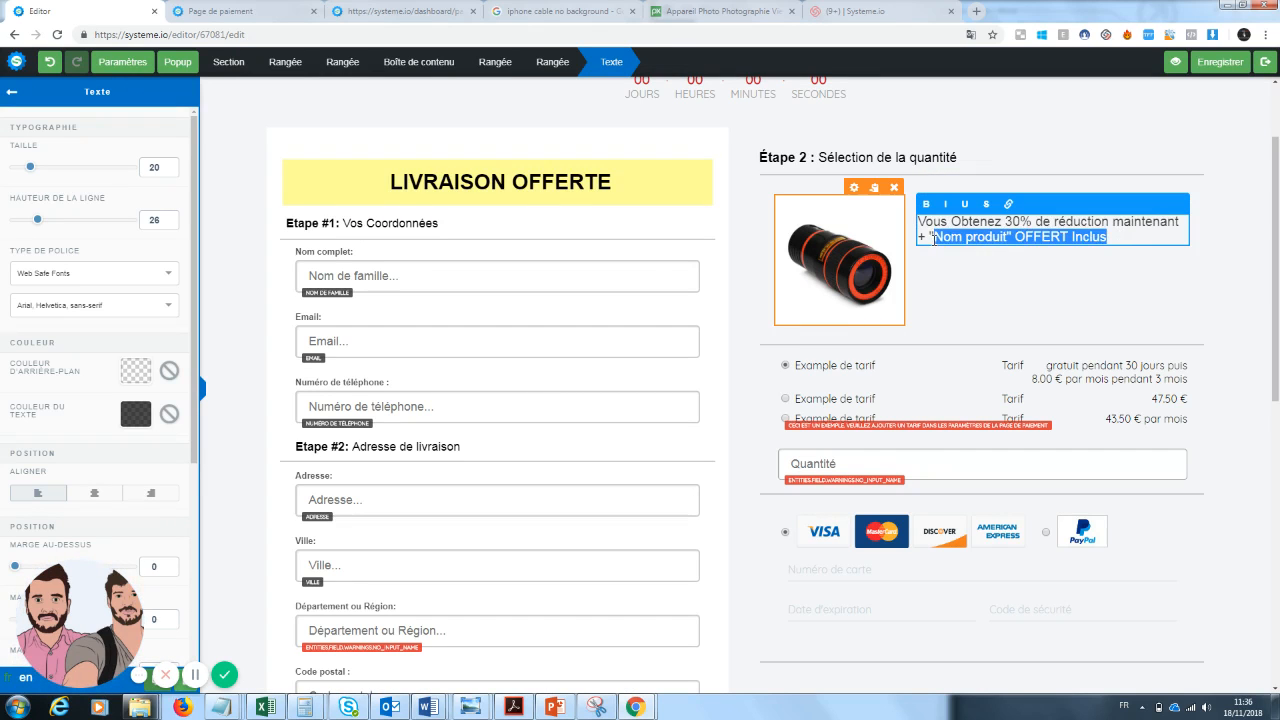
pyautogui.press('BackSpace')
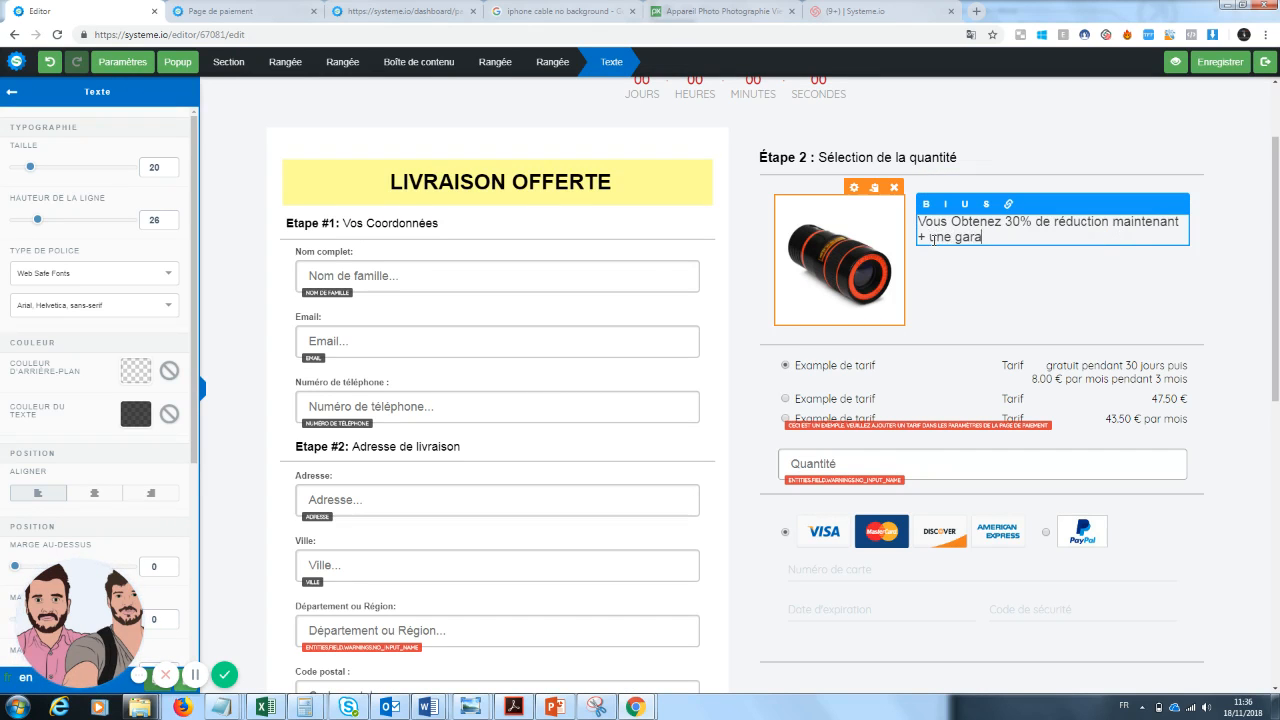
pyautogui.write('une garantie de 30 jours')
pyautogui.click(985, 315)
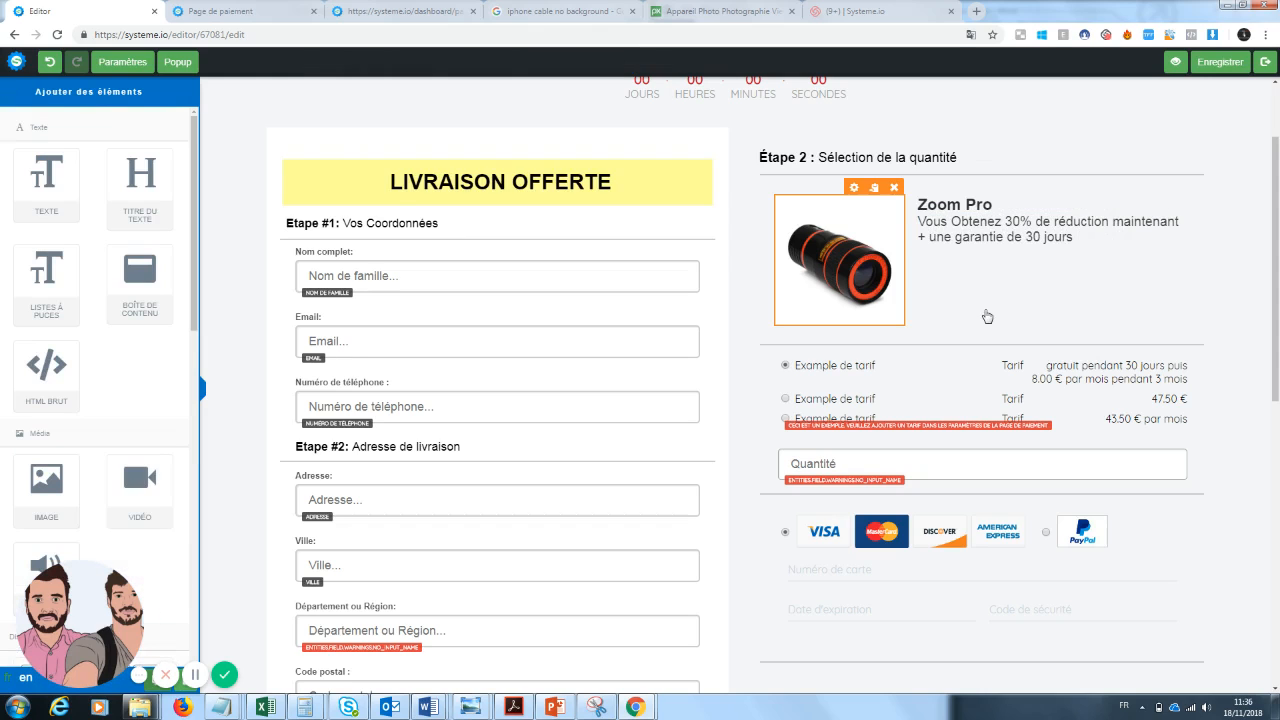
# Delete the Quantité field from the payment form.
pyautogui.scroll(-1, 1277, 315)
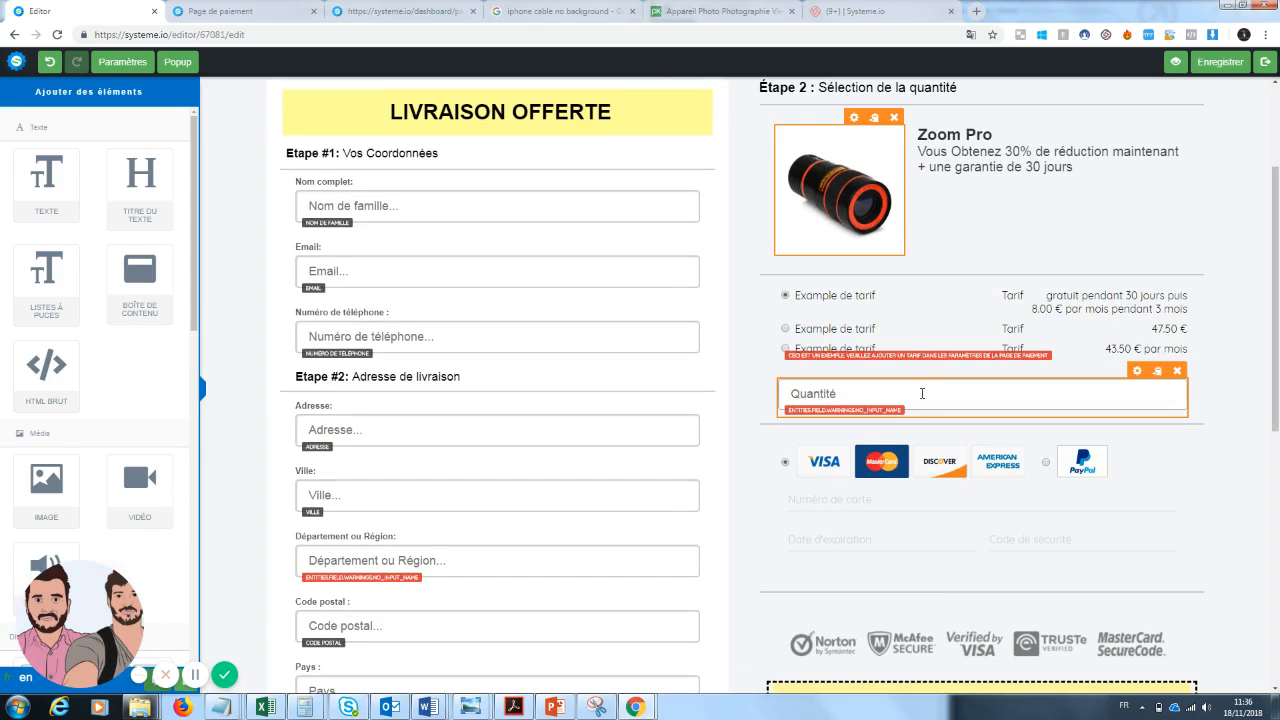
pyautogui.click(888, 395)
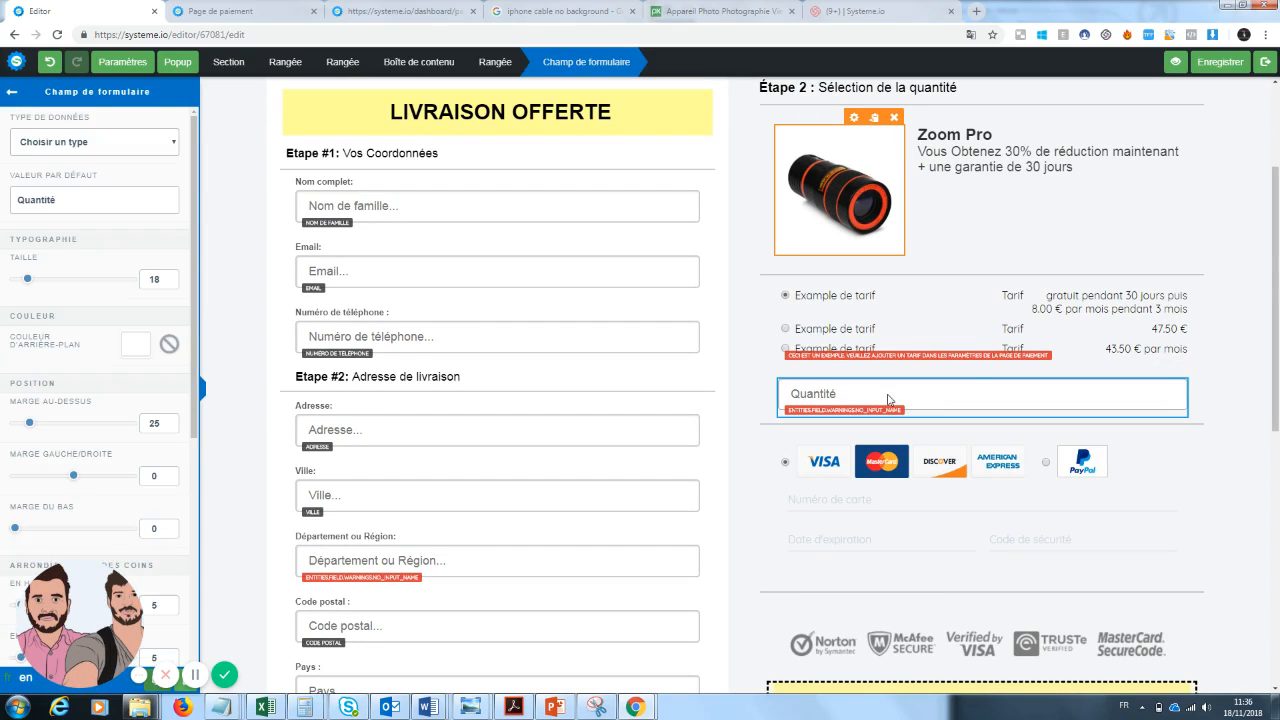
pyautogui.click(127, 150)
pyautogui.click(127, 150)
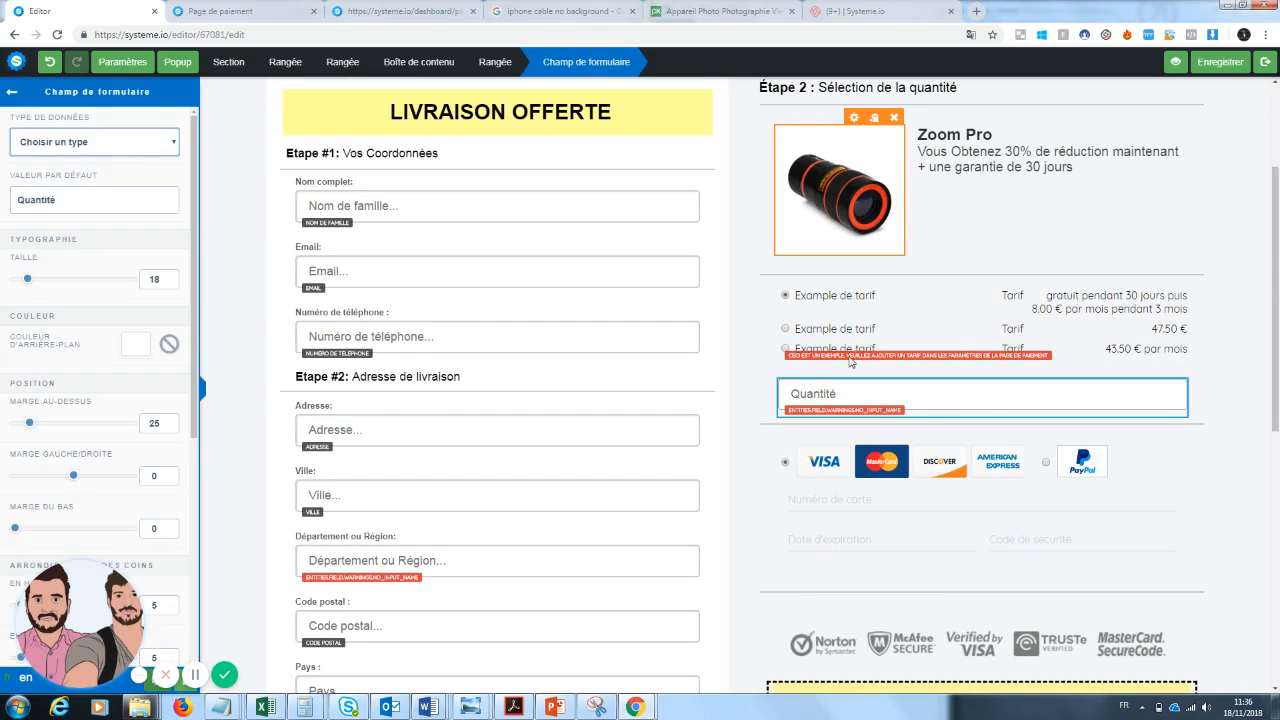
pyautogui.click(1250, 388)
pyautogui.scroll(-1, 1248, 386)
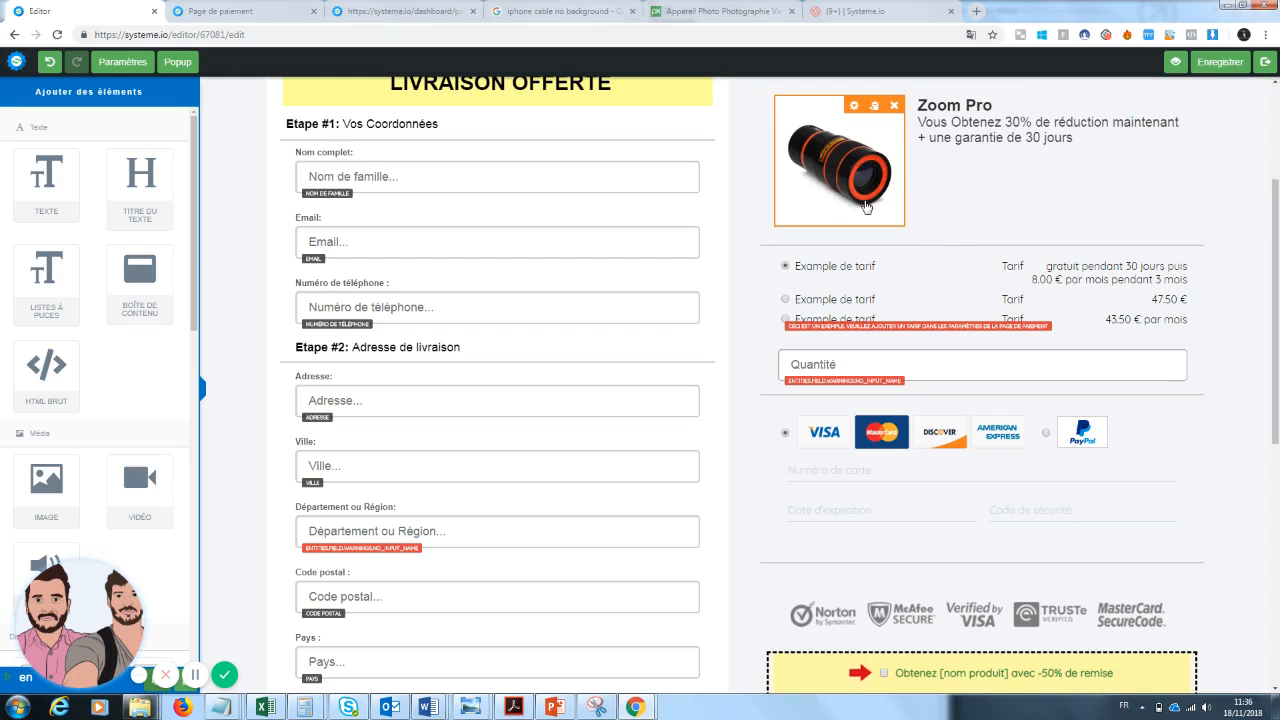
pyautogui.click(1177, 342)
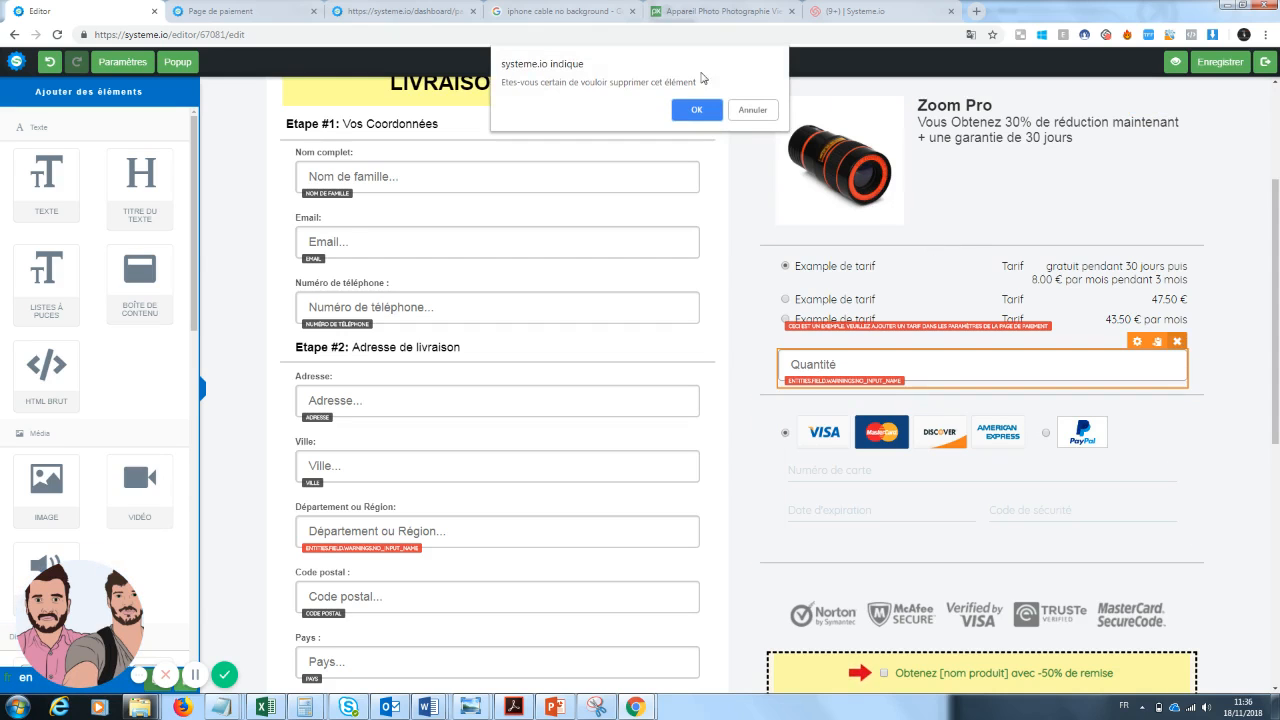
pyautogui.click(697, 111)
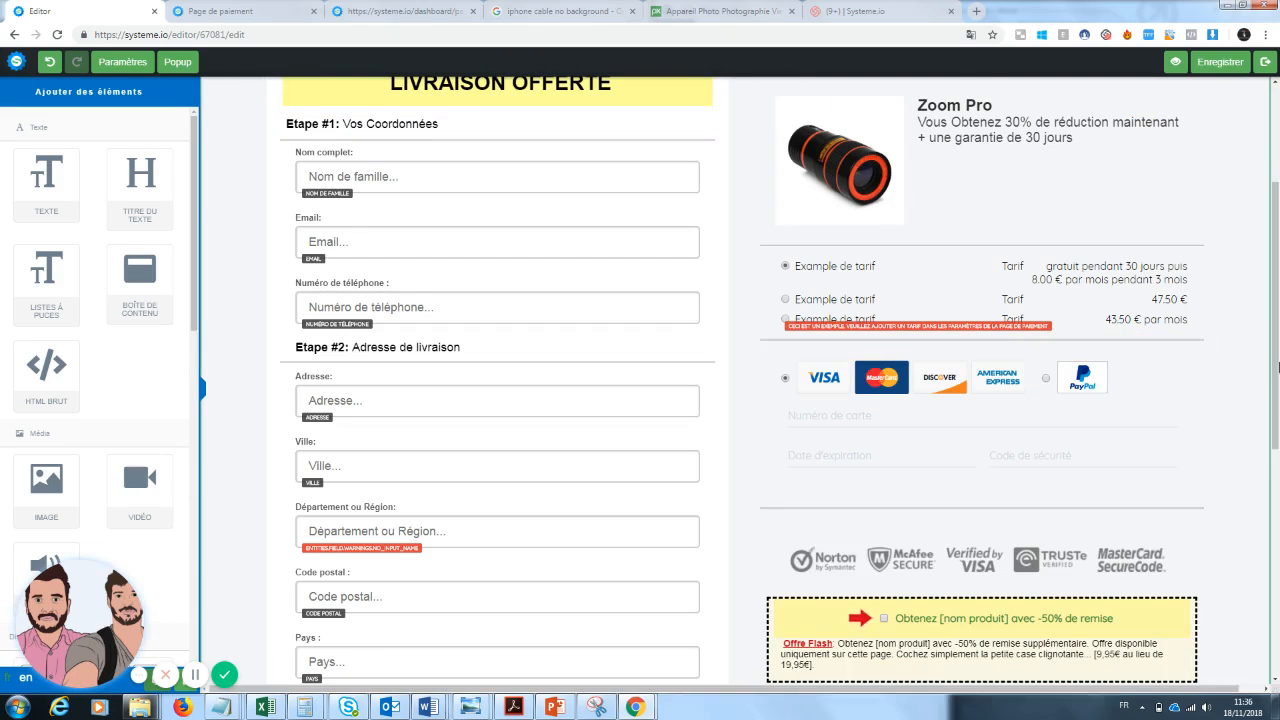
# Set the order bump name to "Obtenez le screen clean pour un écran propre".
pyautogui.scroll(-2, 1277, 453)
pyautogui.click(1120, 458)
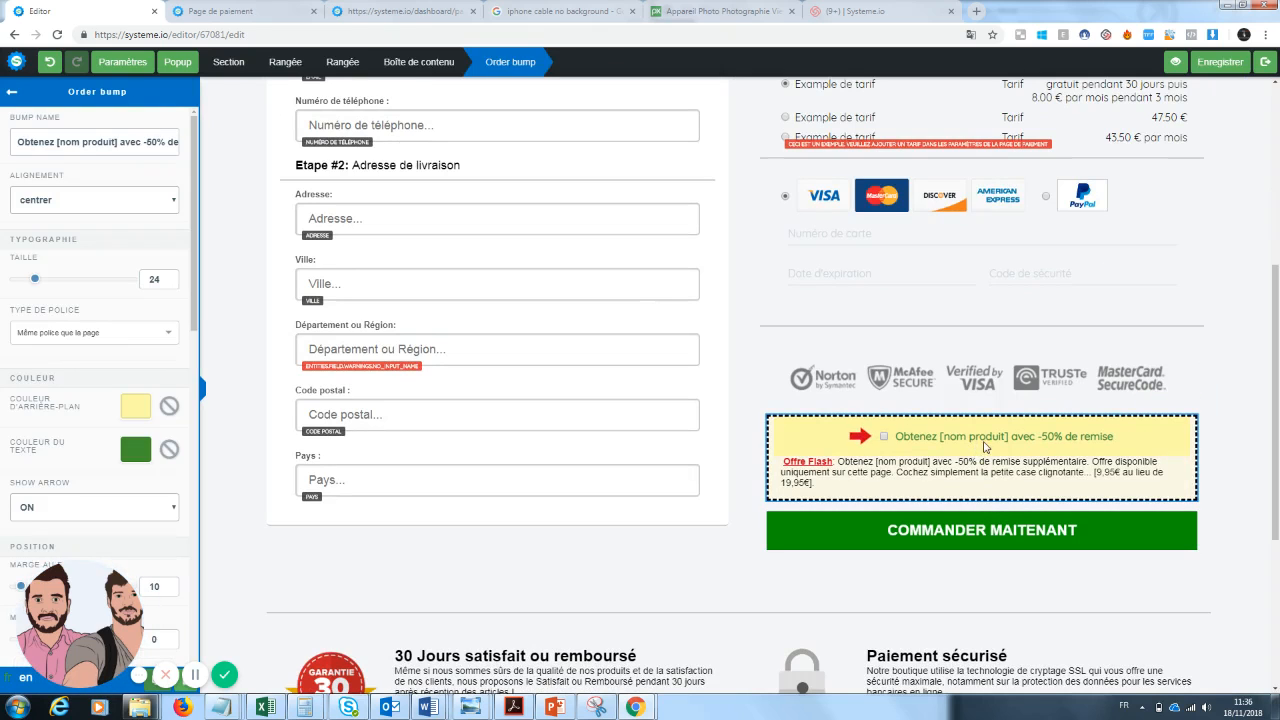
pyautogui.click(1104, 472)
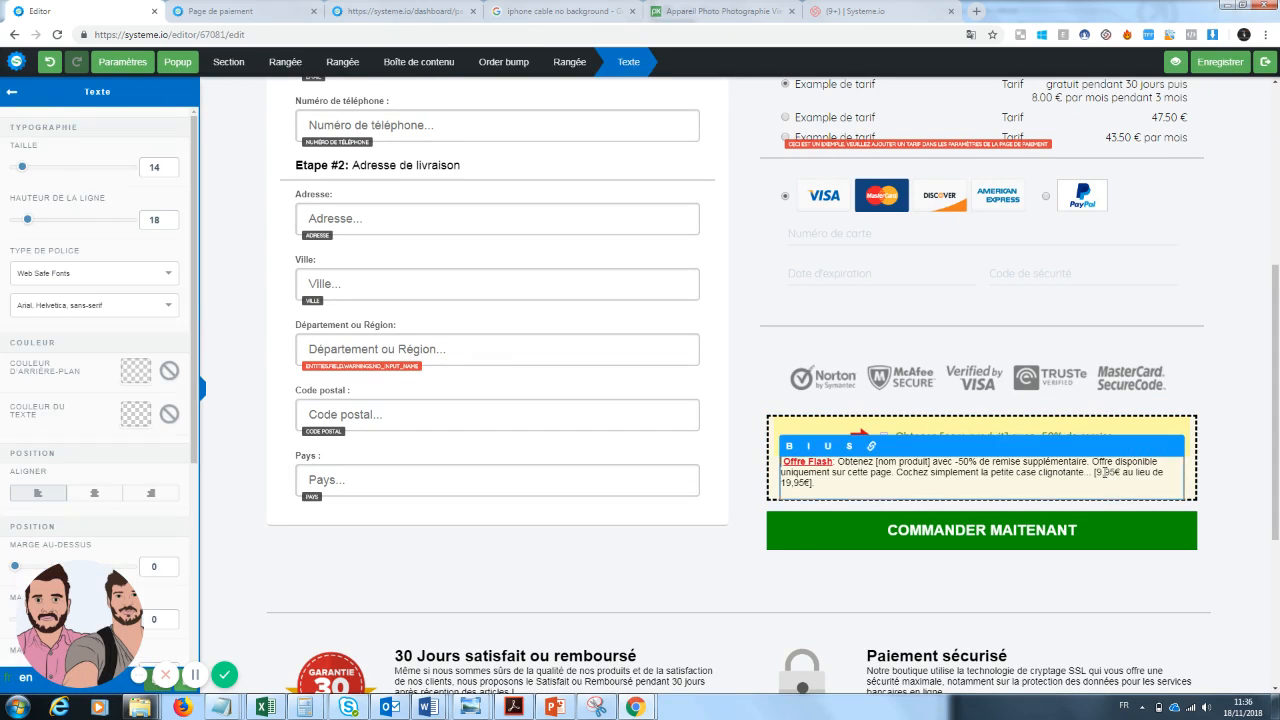
pyautogui.click(1078, 433)
pyautogui.click(1096, 438)
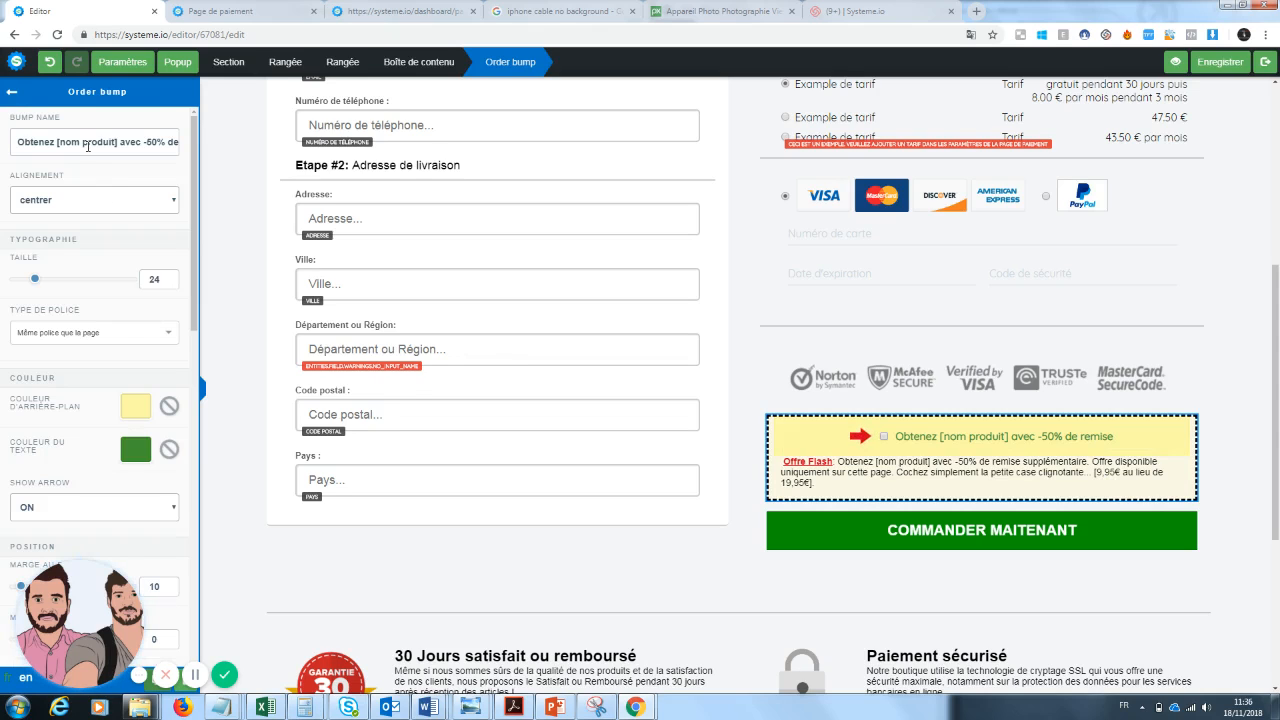
pyautogui.tripleClick(19, 142)
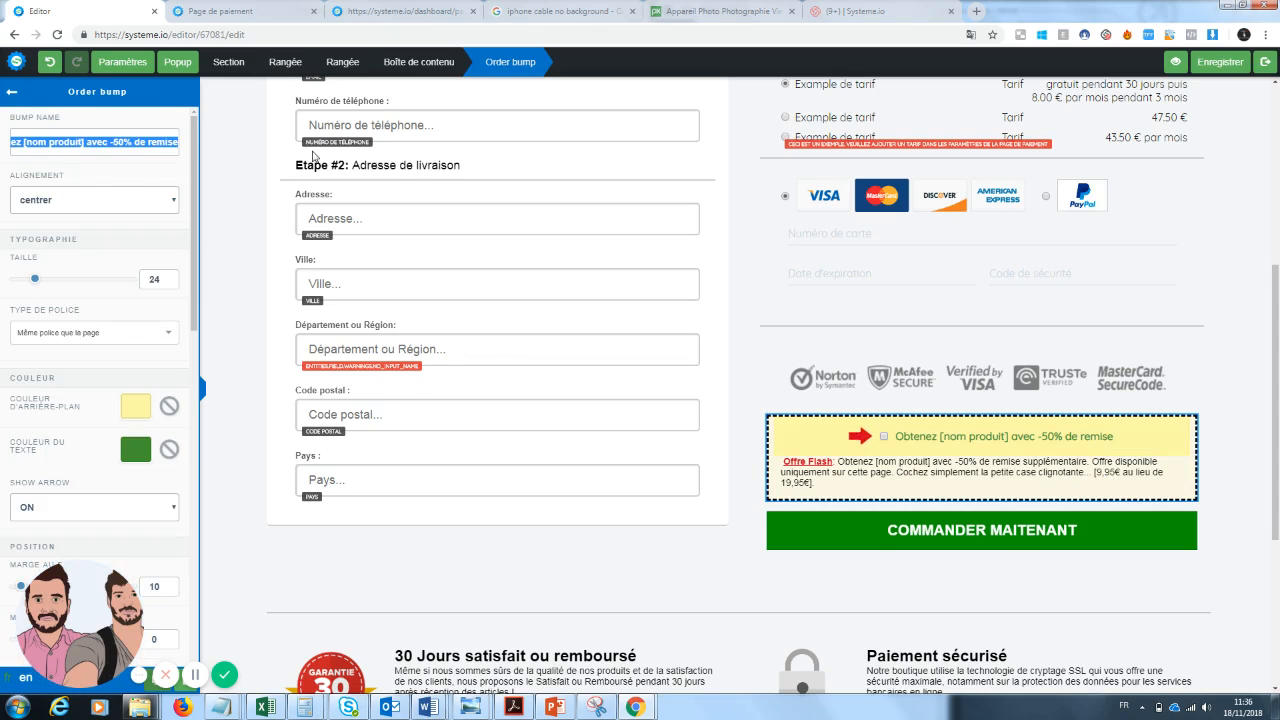
pyautogui.write('Obtenez le s')
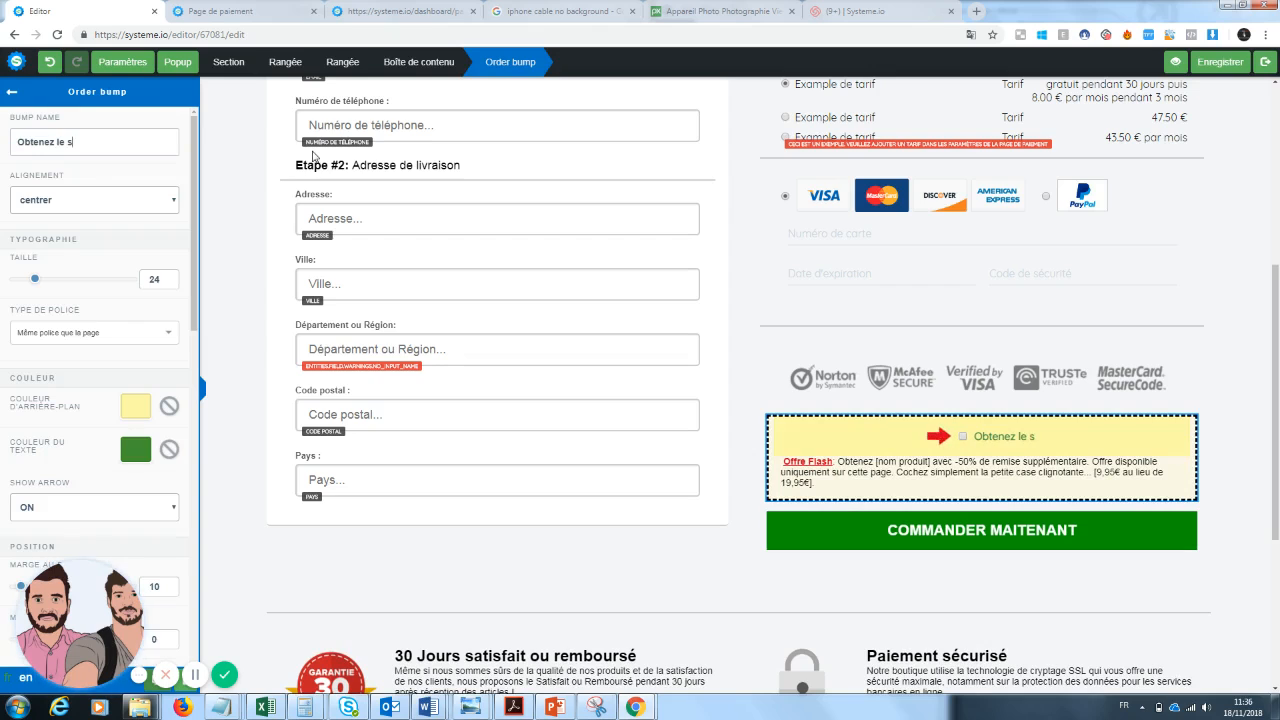
pyautogui.write('creen cle')
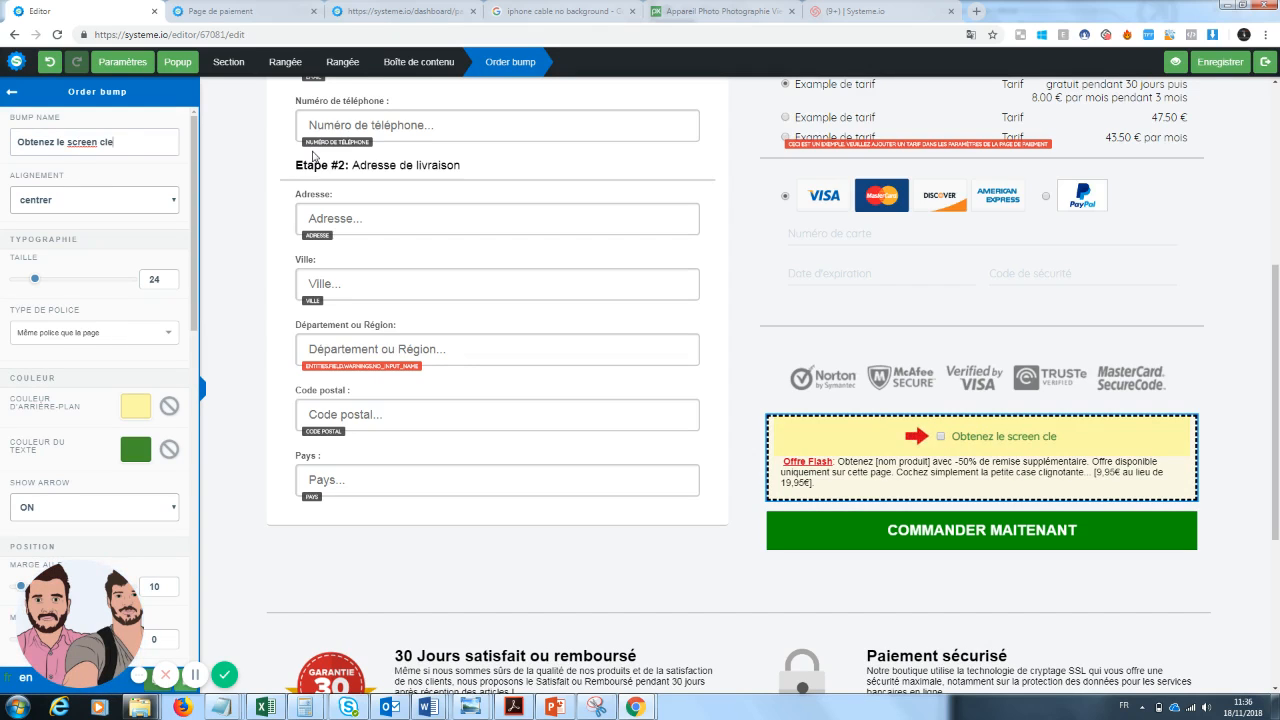
pyautogui.write('an pour un')
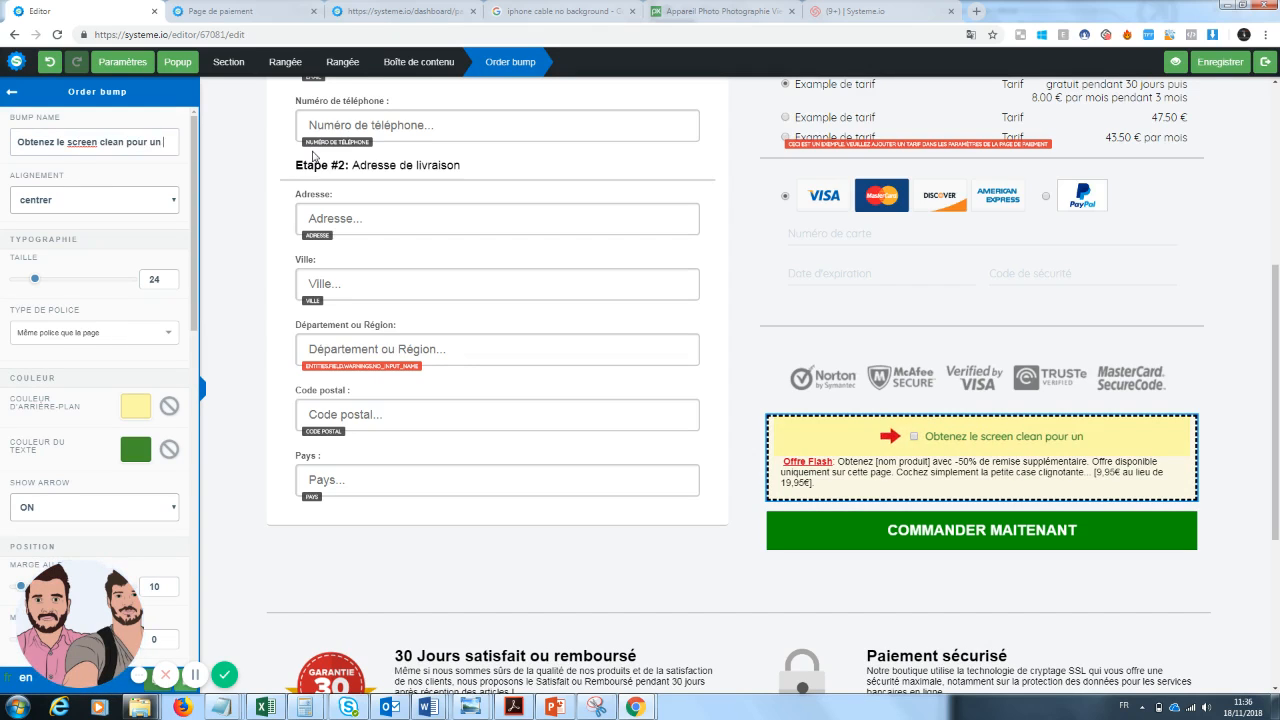
pyautogui.write(' écran propre')
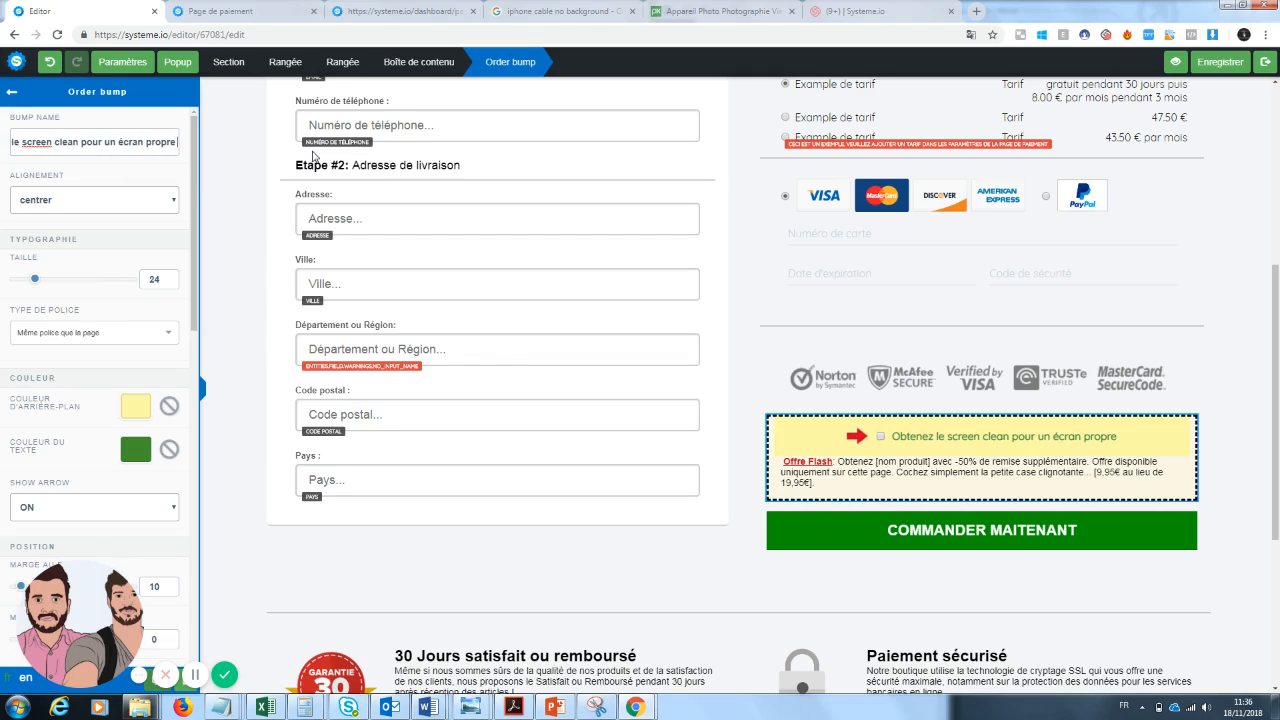
# Change the end of the order bump name so it reads "Obtenez le screen clean pour un écran propre avec 50% de réduction".
pyautogui.press('BackSpace')
pyautogui.press('BackSpace')
pyautogui.press('BackSpace')
pyautogui.press('BackSpace')
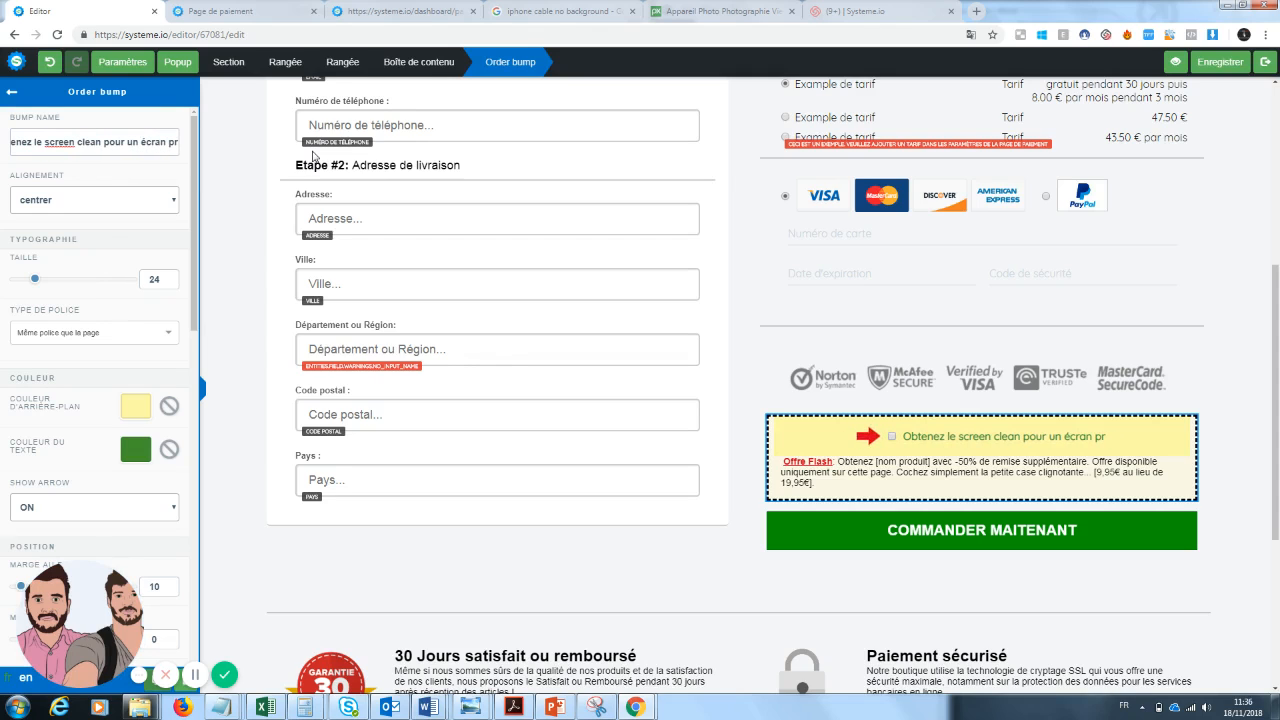
pyautogui.press('BackSpace')
pyautogui.press('BackSpace')
pyautogui.press('BackSpace')
pyautogui.press('BackSpace')
pyautogui.press('BackSpace')
pyautogui.press('BackSpace')
pyautogui.press('BackSpace')
pyautogui.press('BackSpace')
pyautogui.press('BackSpace')
pyautogui.press('BackSpace')
pyautogui.press('BackSpace')
pyautogui.press('BackSpace')
pyautogui.write('o')
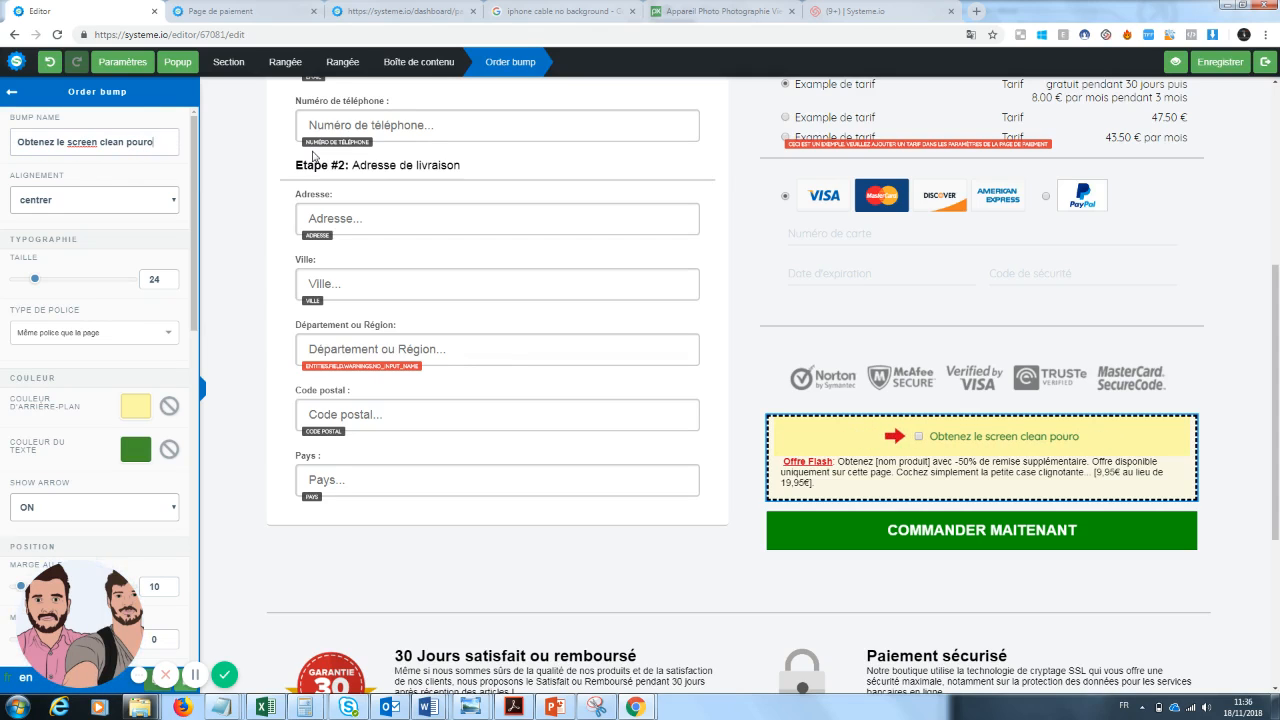
pyautogui.press('BackSpace')
pyautogui.write('un ')
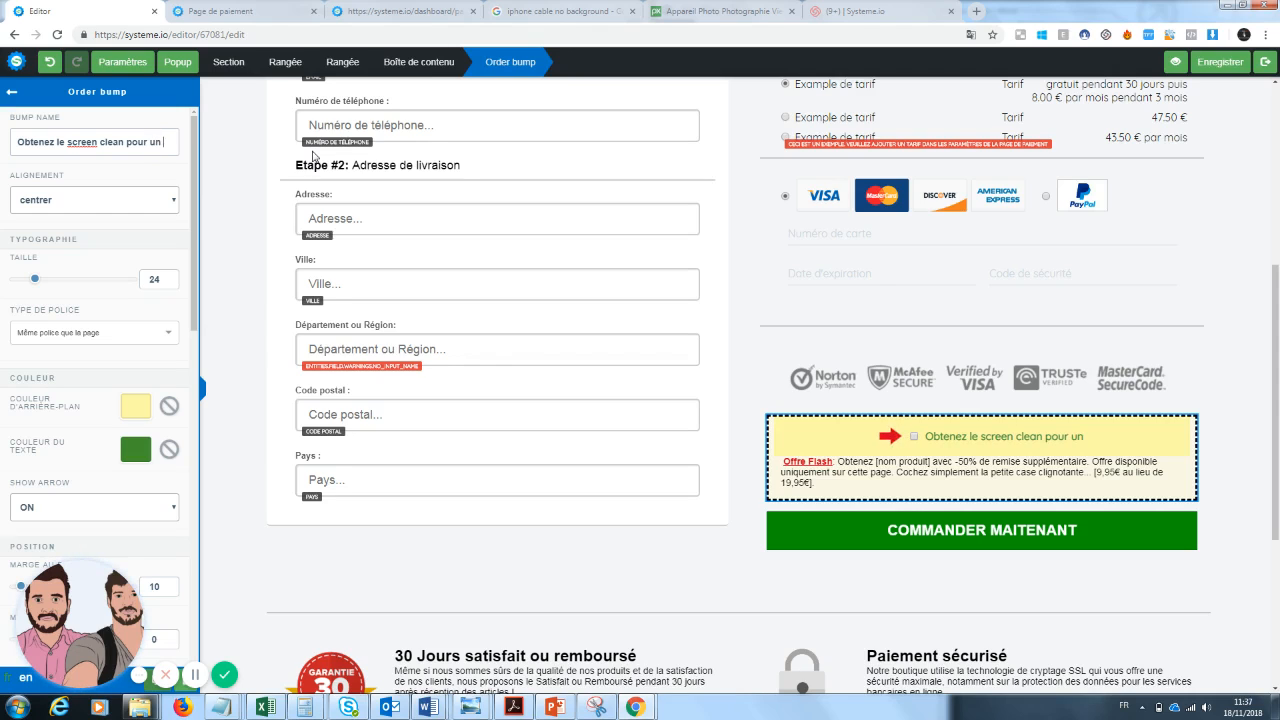
pyautogui.write('écran propre po')
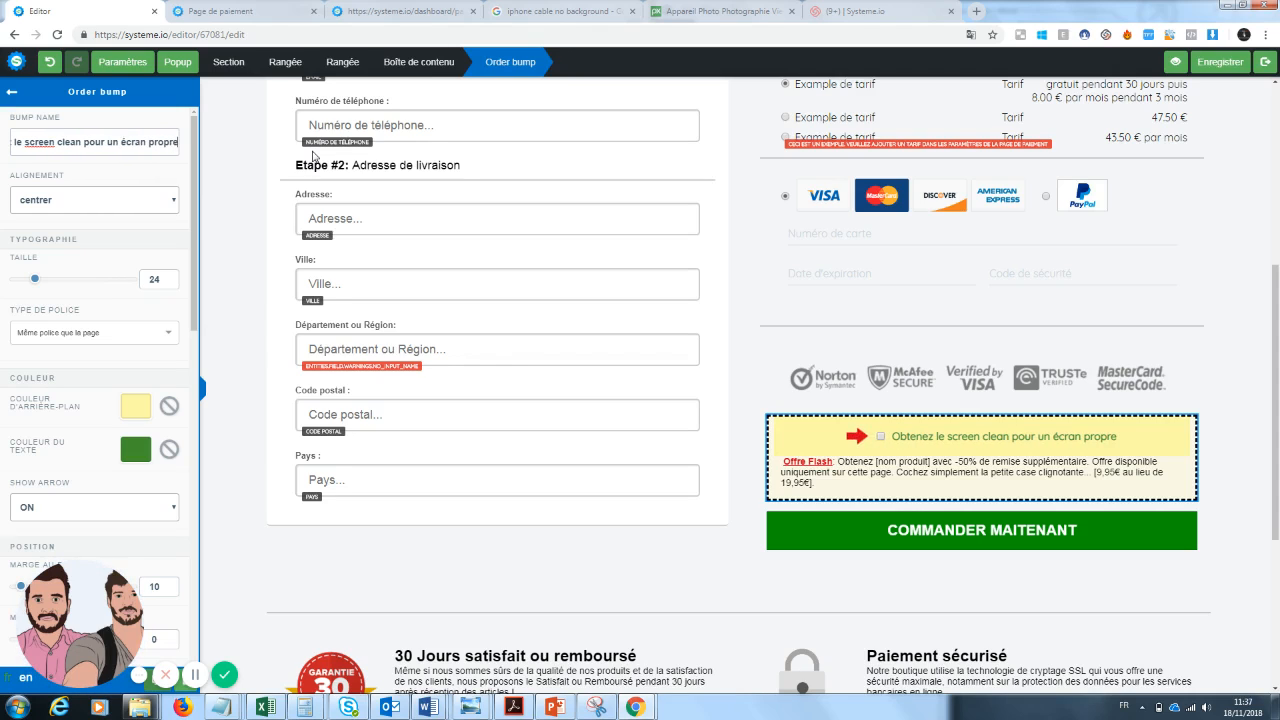
pyautogui.press('BackSpace')
pyautogui.press('BackSpace')
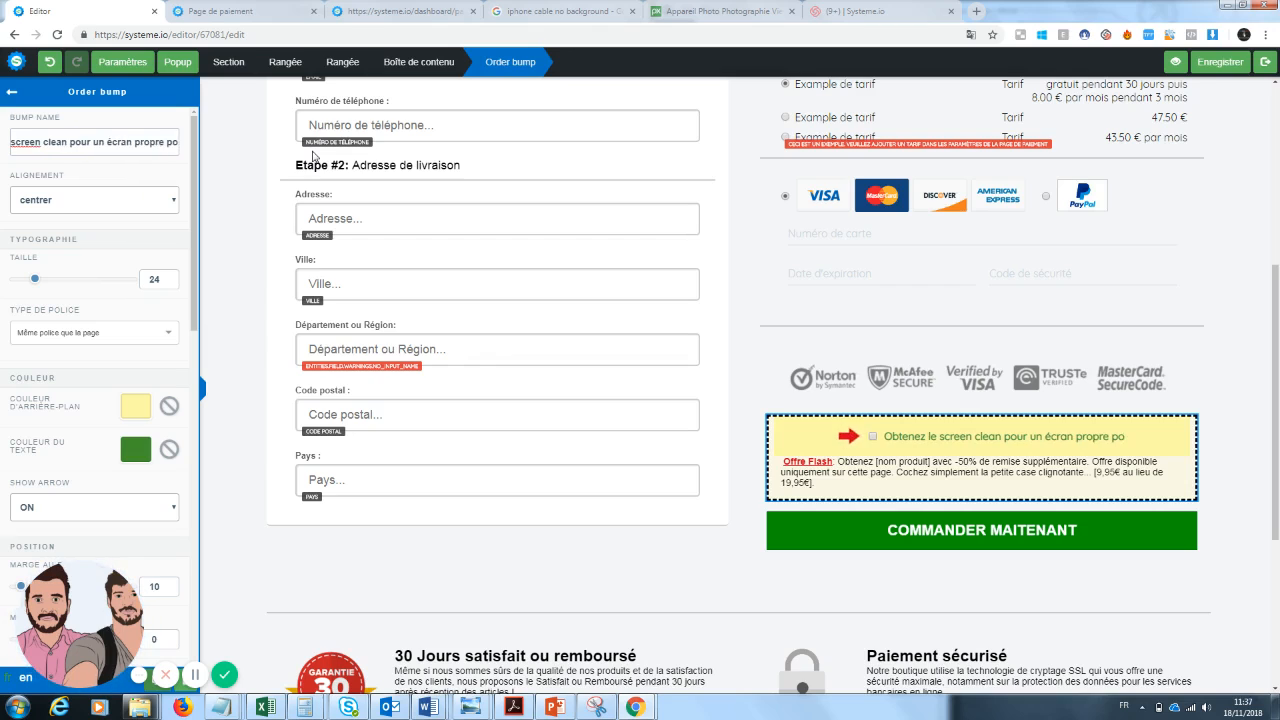
pyautogui.write('avec')
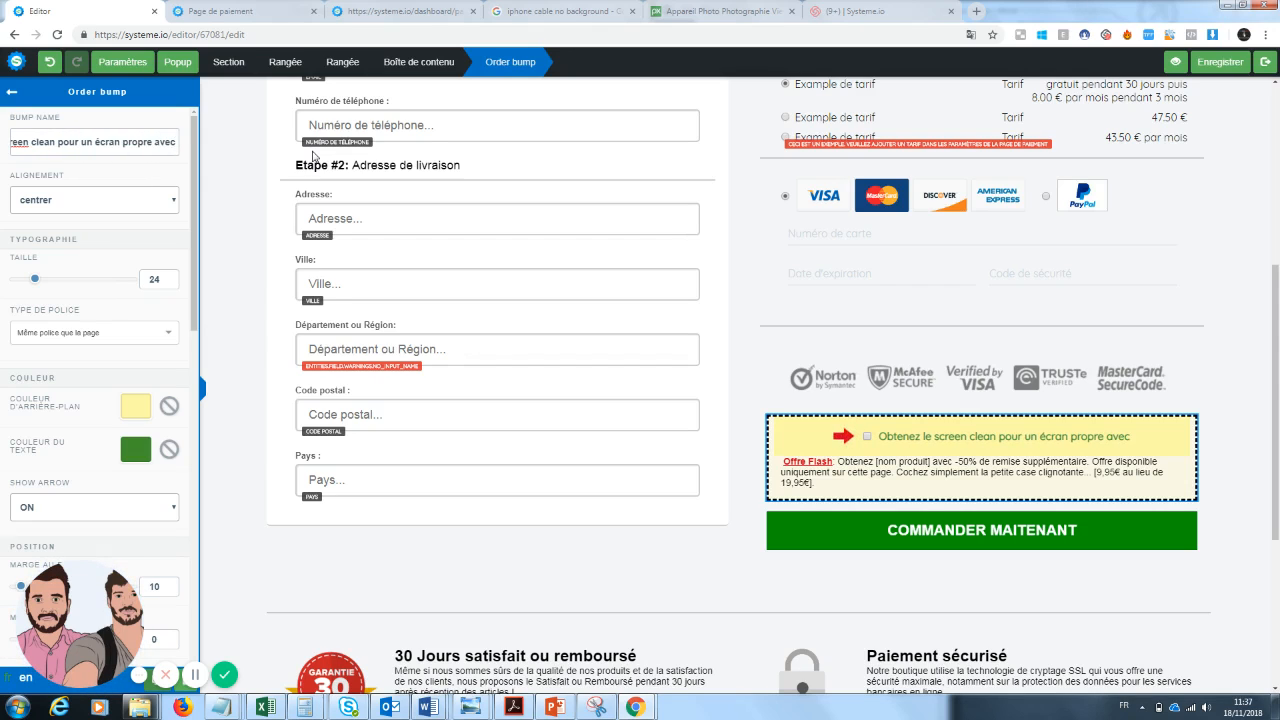
pyautogui.write(' 50% de réucti')
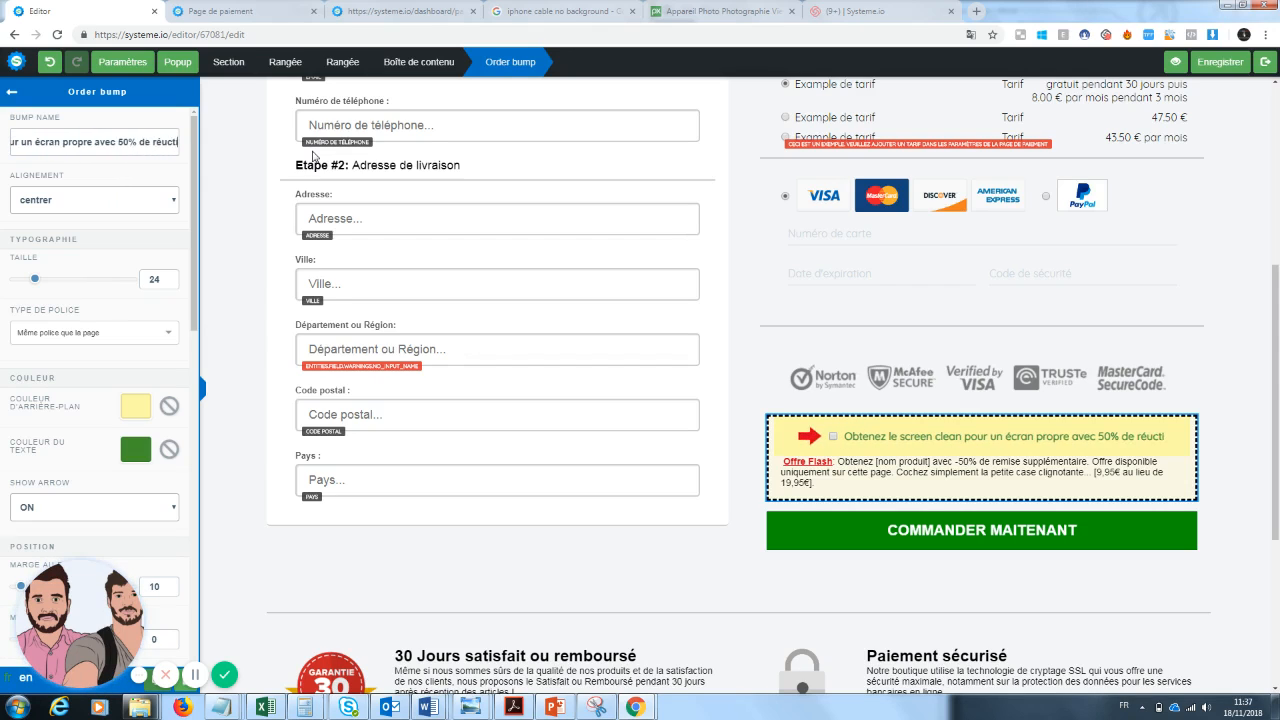
pyautogui.write('on')
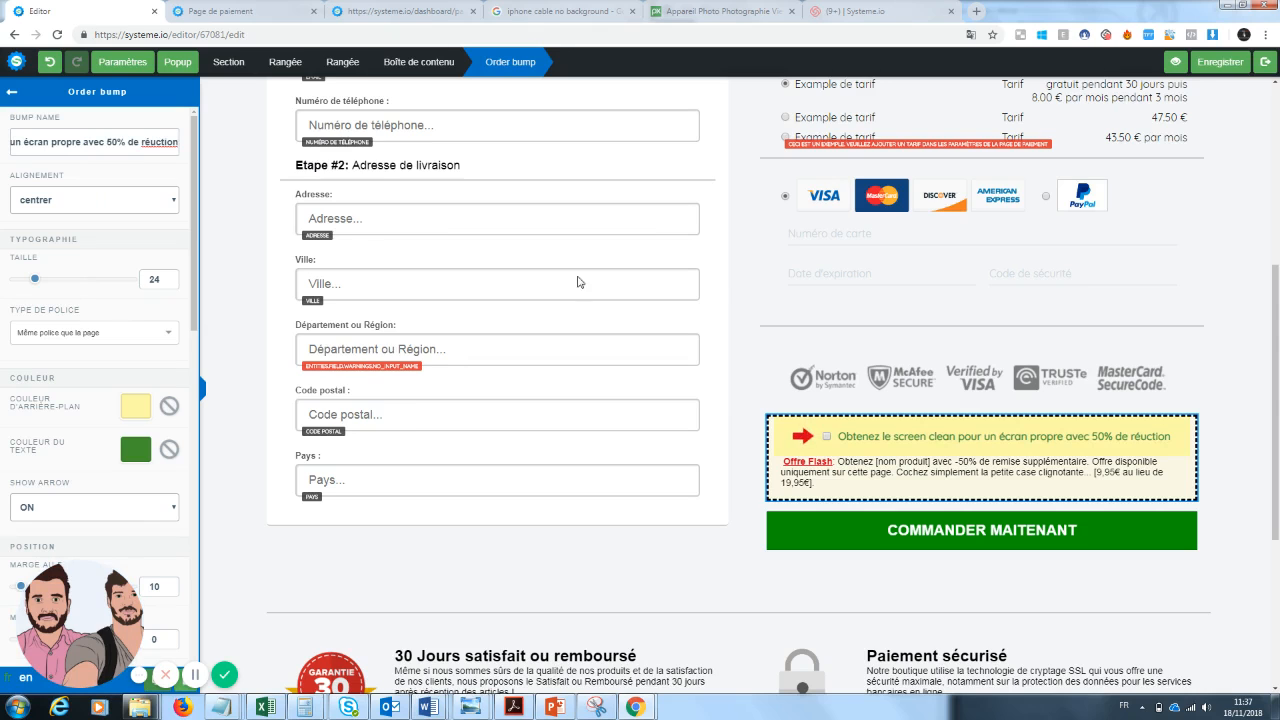
# Put quotation marks around "screen clean" in the order bump name.
pyautogui.click(945, 447)
pyautogui.click(915, 447)
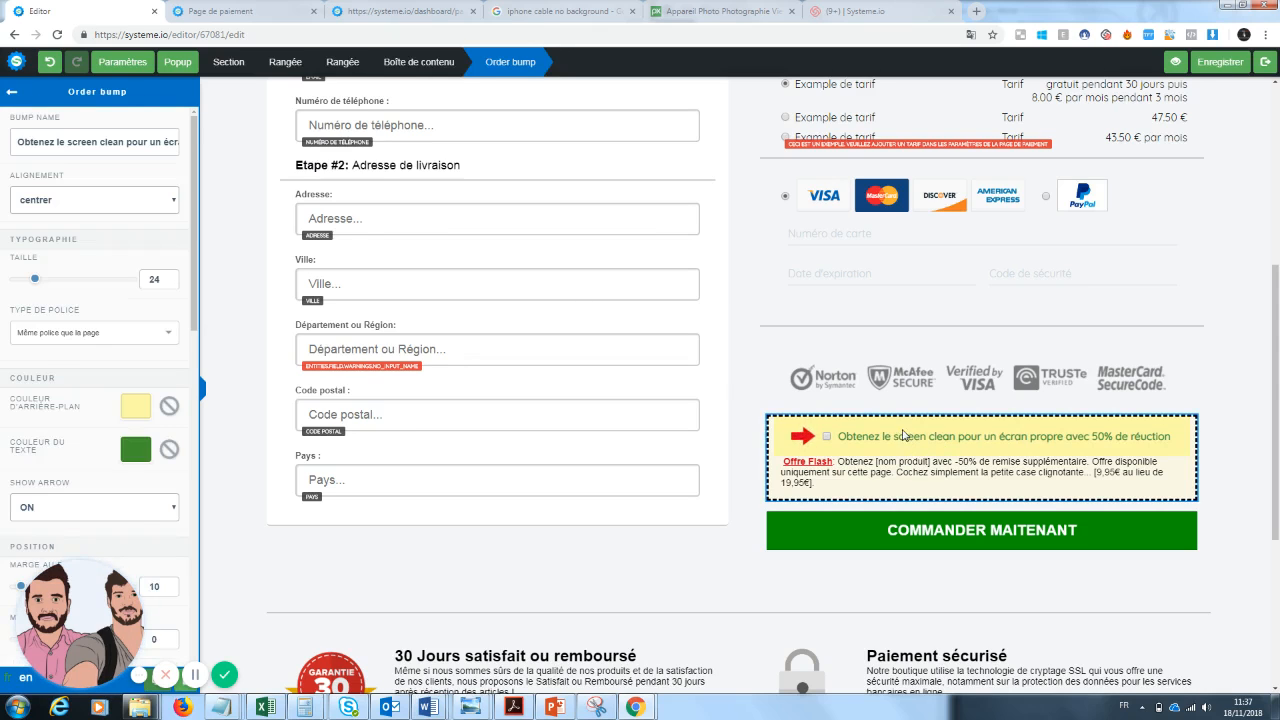
pyautogui.click(897, 440)
pyautogui.click(897, 440)
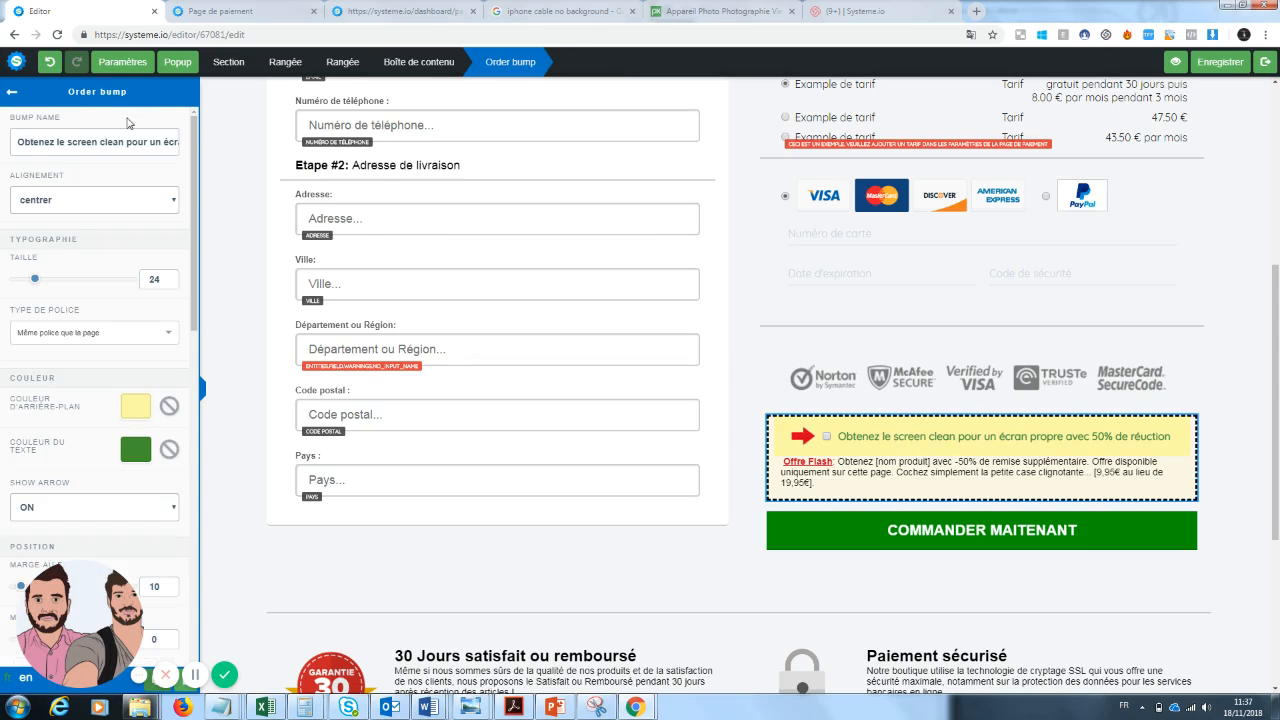
pyautogui.click(68, 142)
pyautogui.write('"')
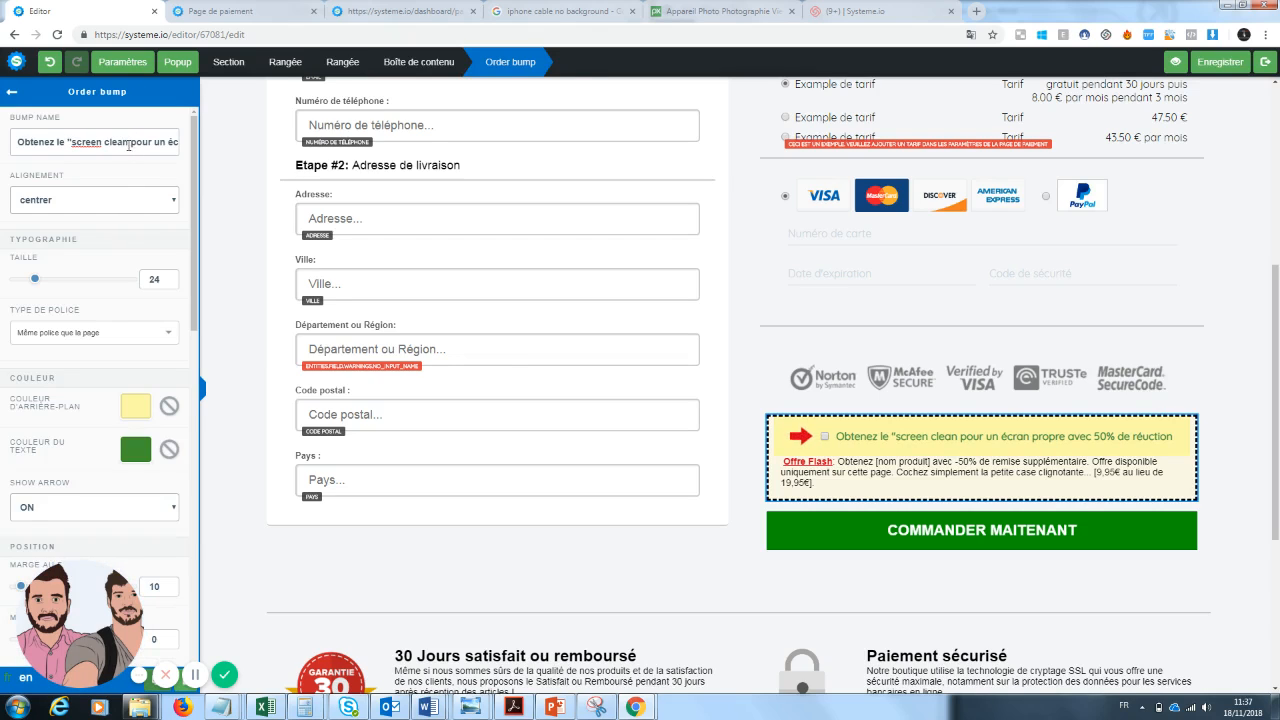
pyautogui.write('"')
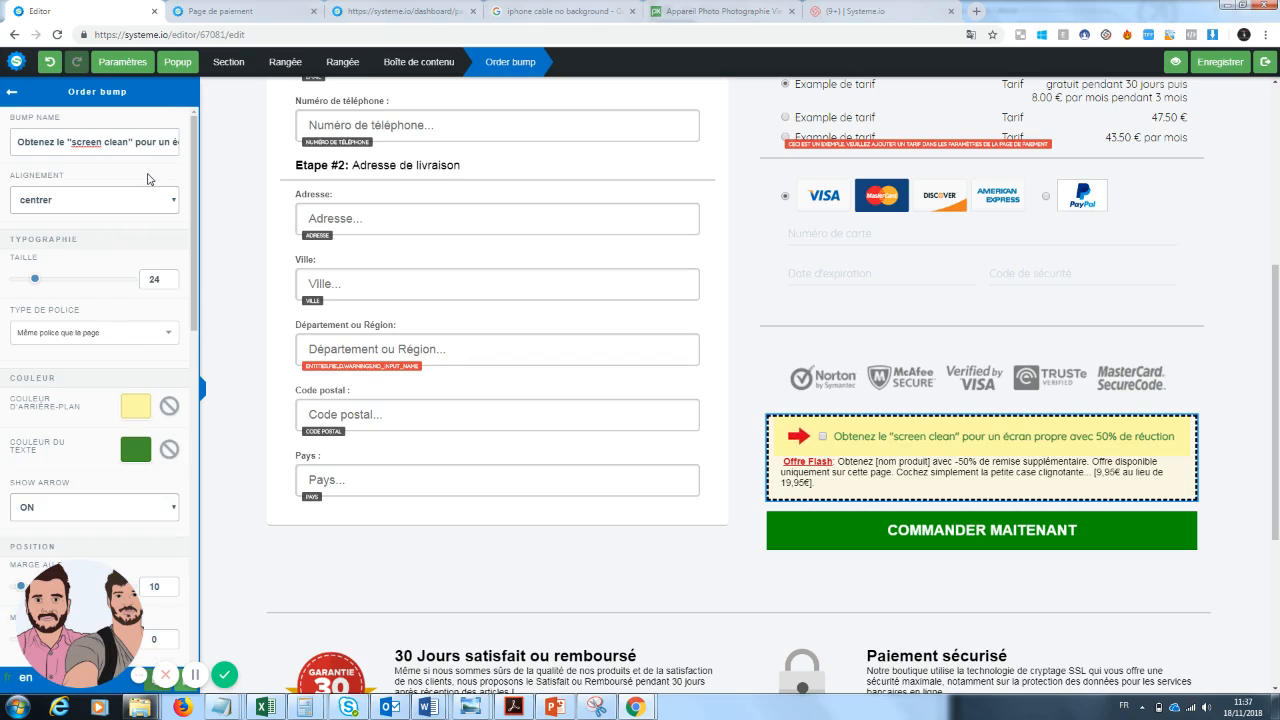
# Replace "[nom produit]" in the Offre Flash text with "Screen clean, le produit qui nettoie vos téléphones".
pyautogui.click(814, 484)
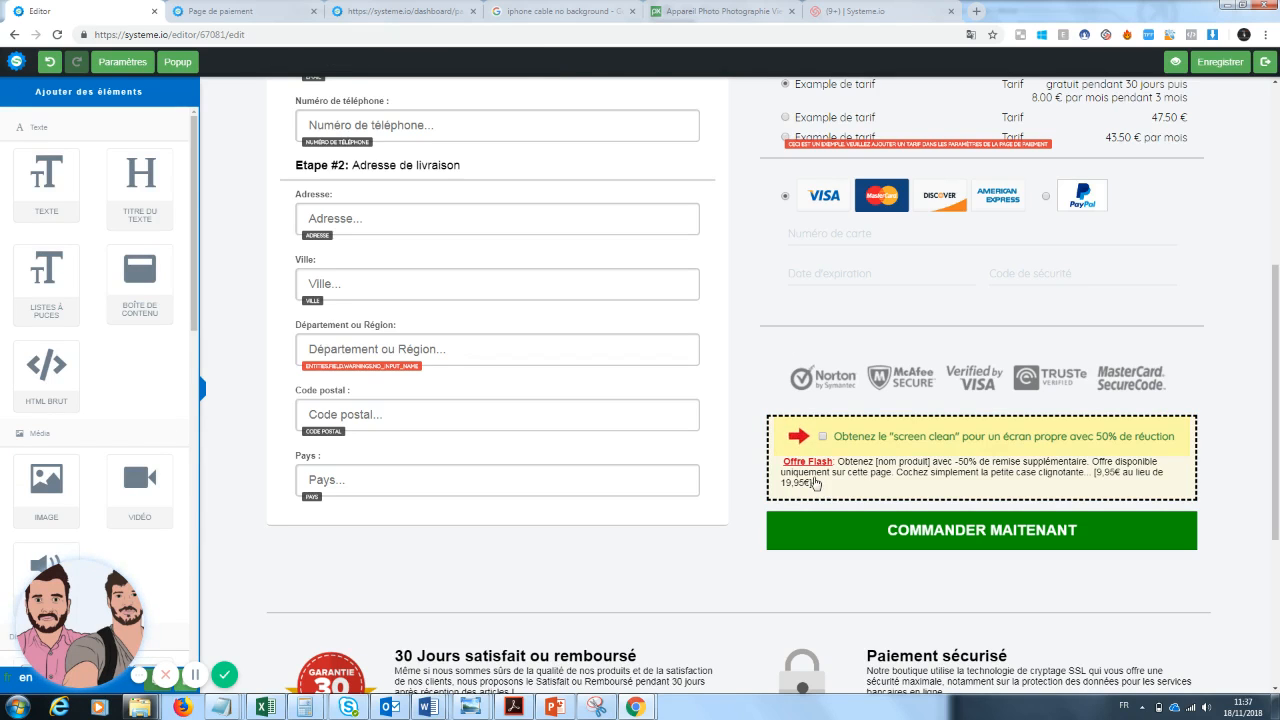
pyautogui.click(814, 484)
pyautogui.tripleClick(840, 461)
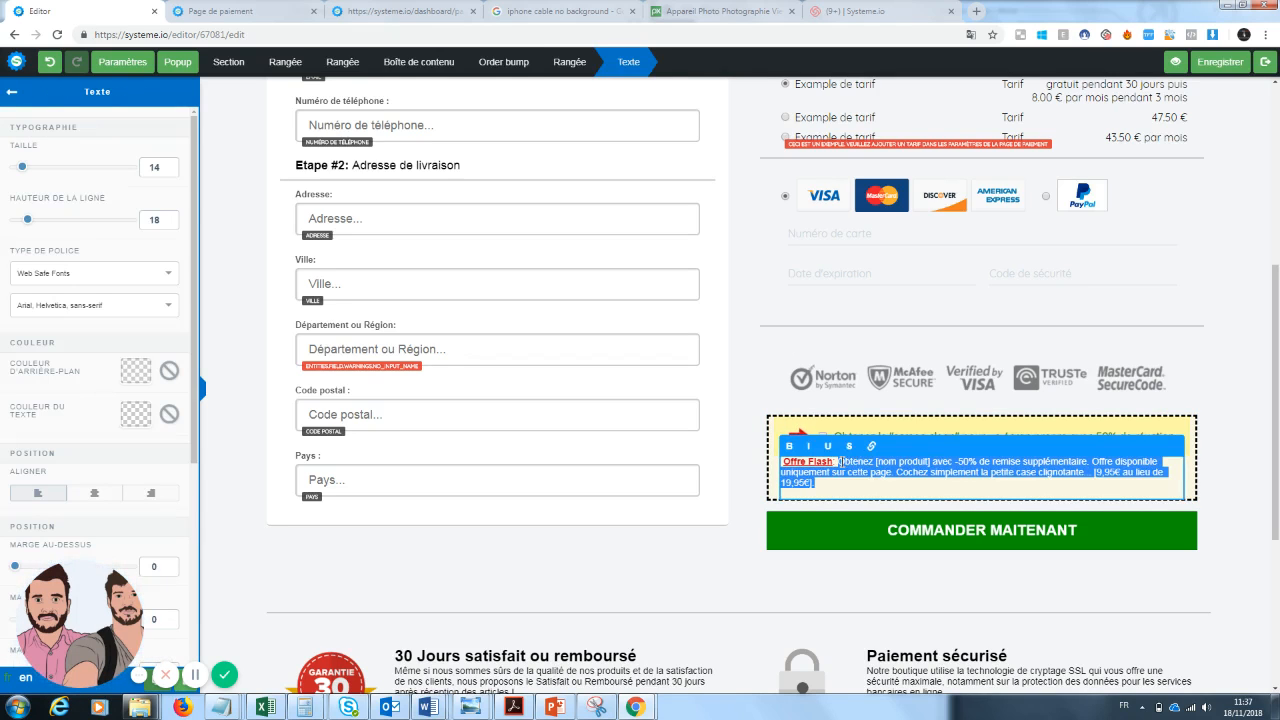
pyautogui.moveTo(840, 461); pyautogui.dragTo(876, 462)
pyautogui.click(916, 463)
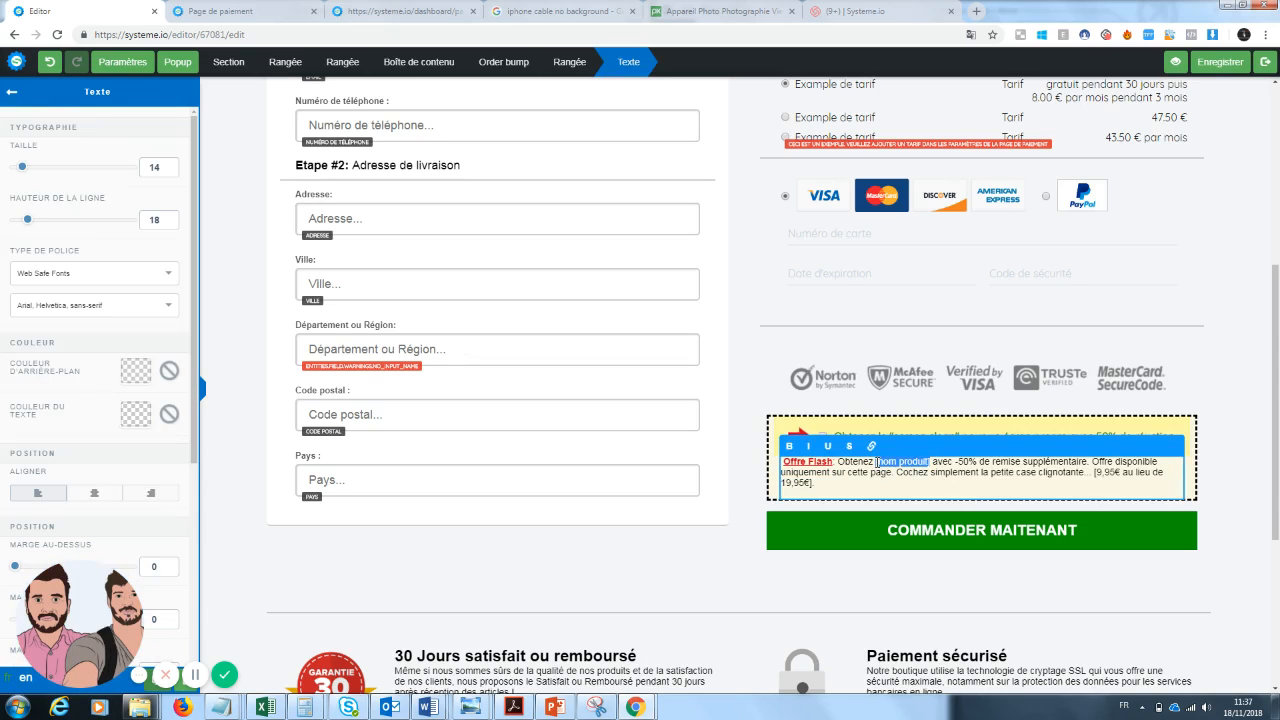
pyautogui.write('screen cle')
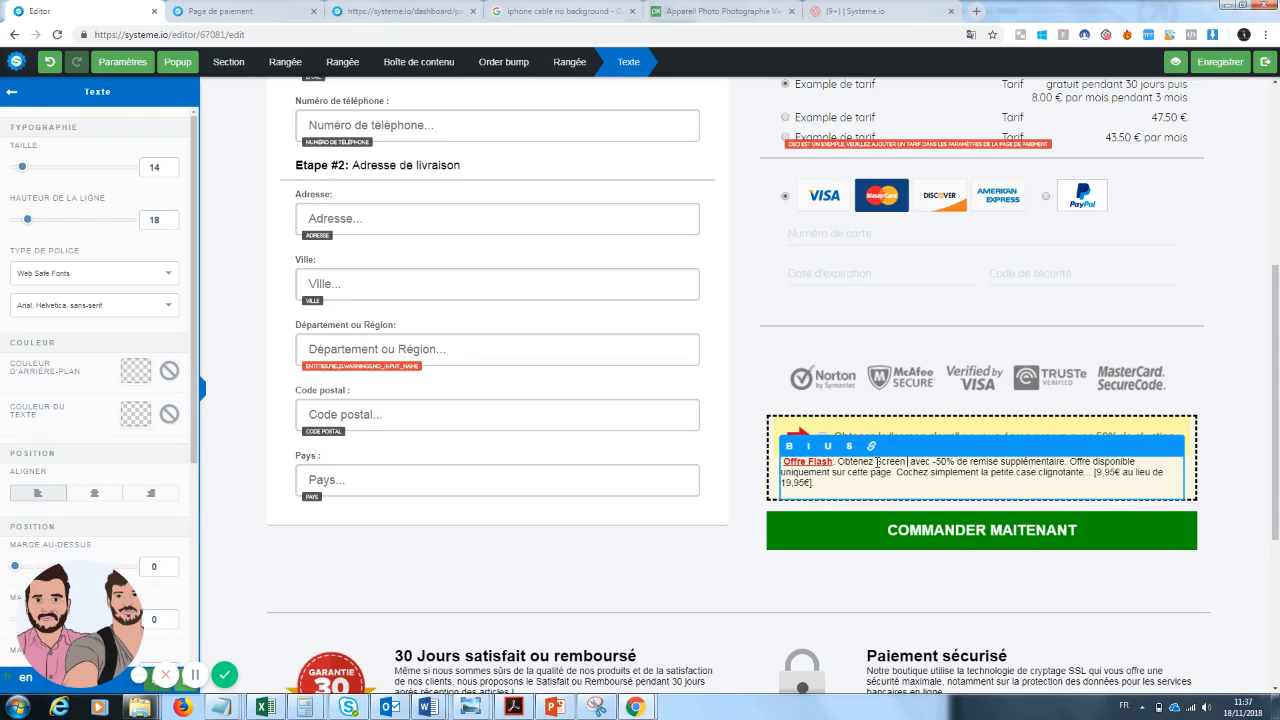
pyautogui.write('ar')
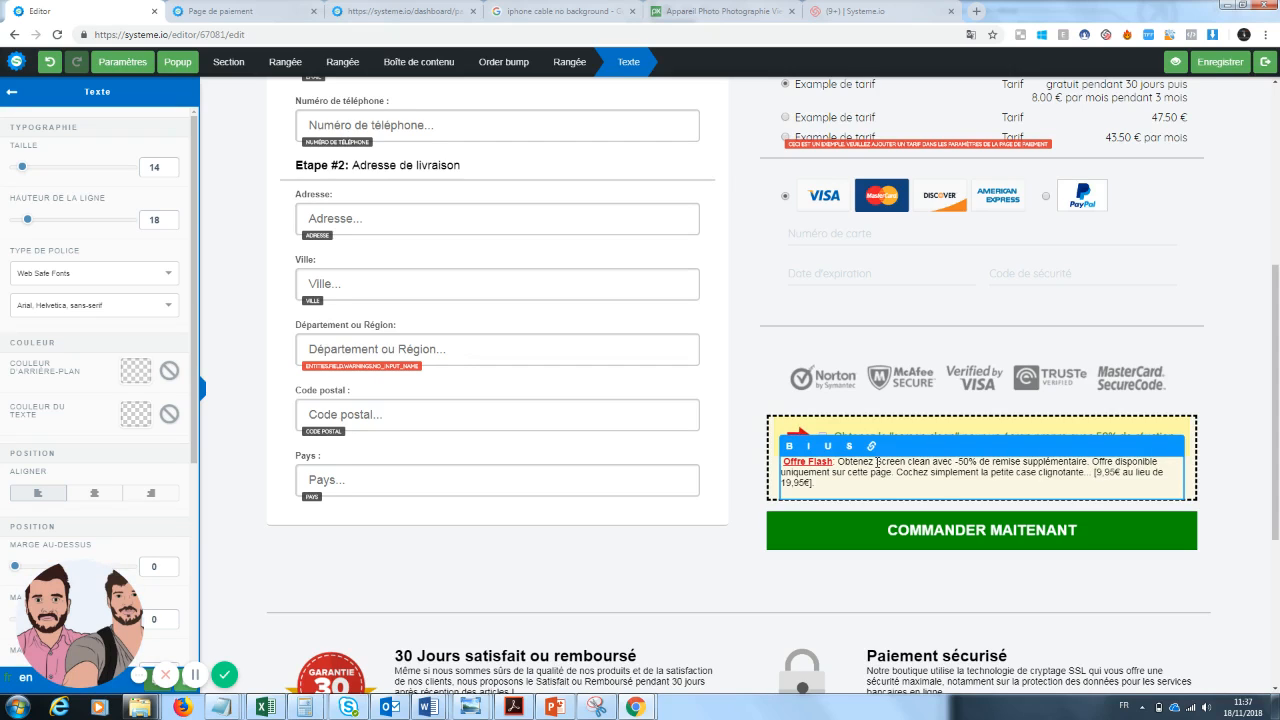
pyautogui.write(', le produit qui')
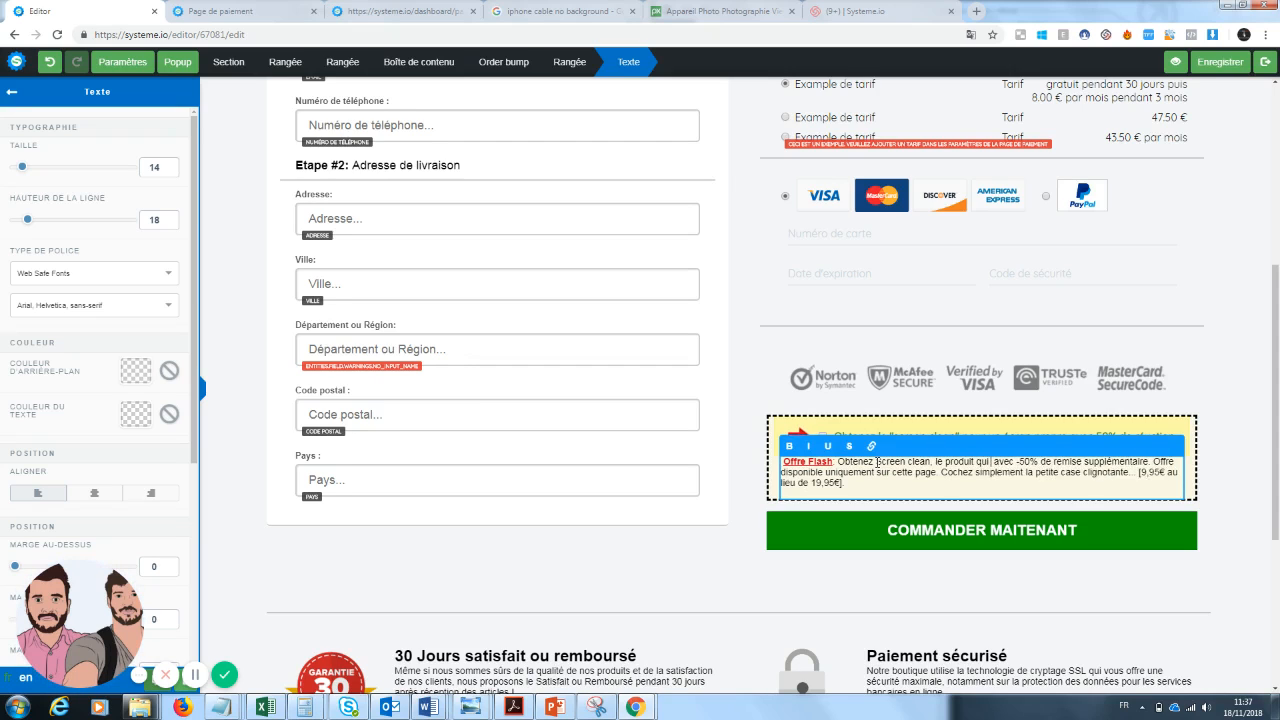
pyautogui.write(' nettoie v ')
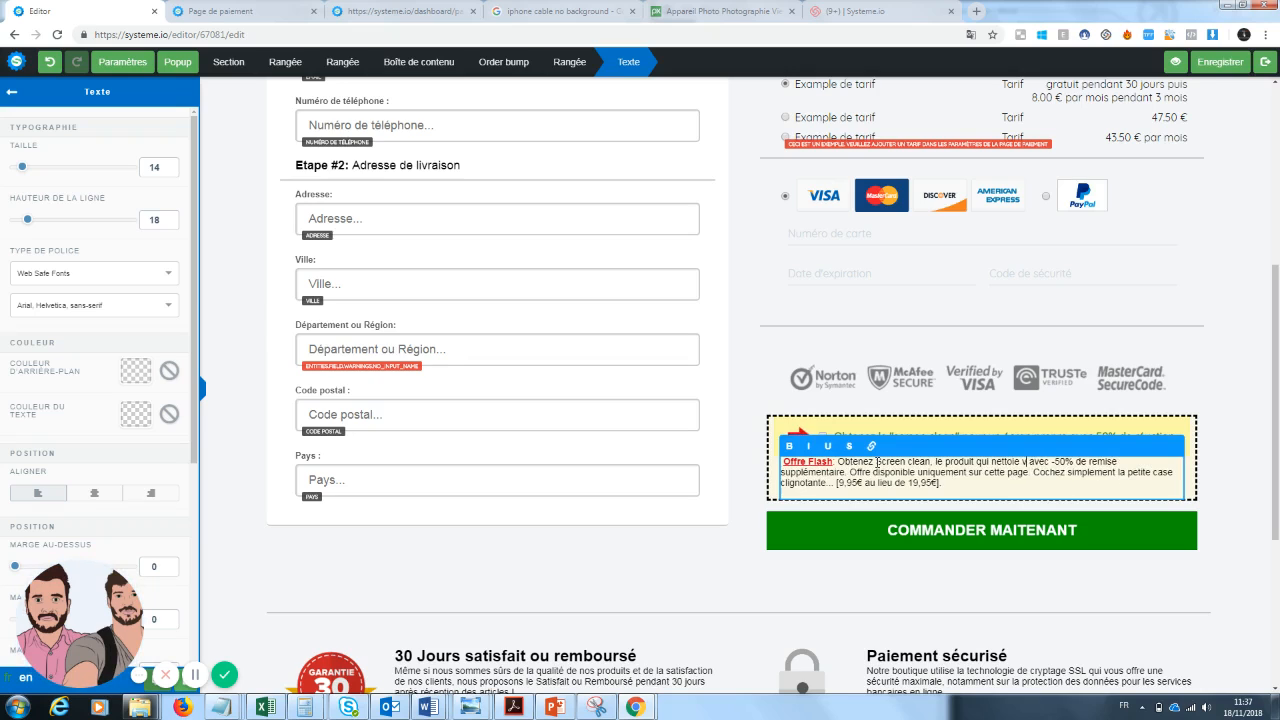
pyautogui.write('os téléphones')
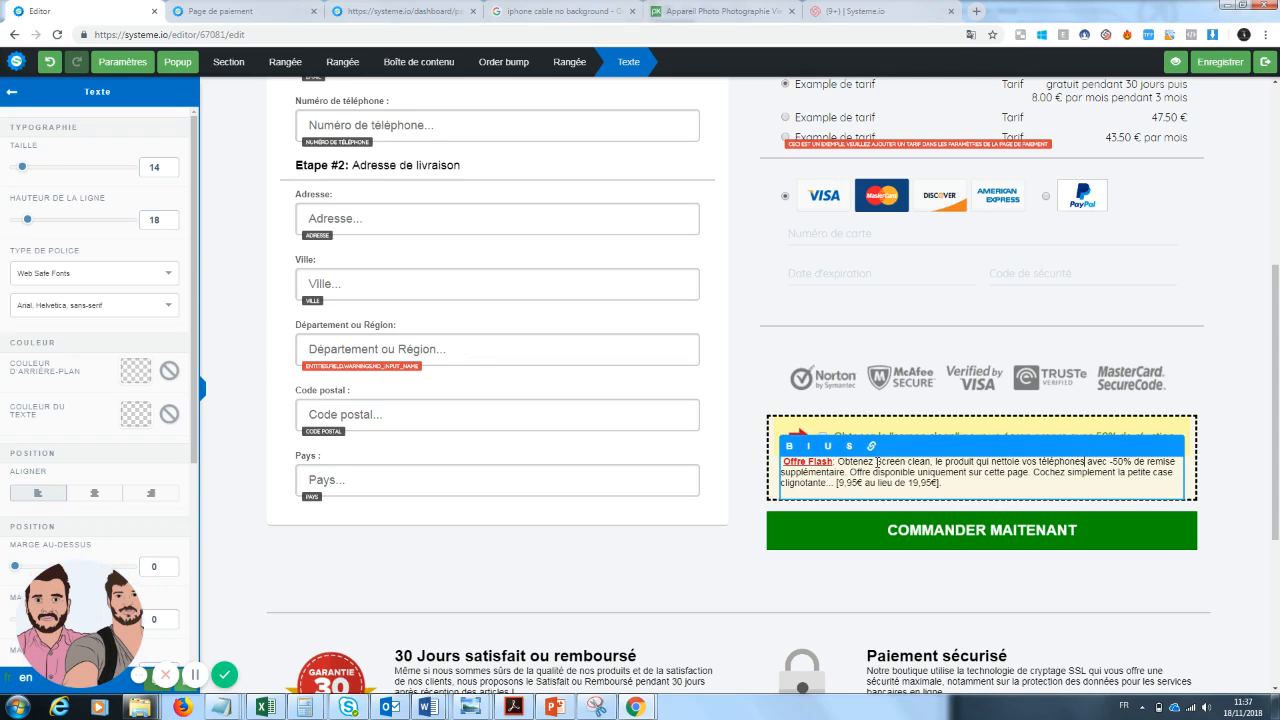
# Set the discounted price in the Offre Flash text to 10€ instead of 9,95€.
pyautogui.moveTo(963, 484); pyautogui.dragTo(1034, 473)
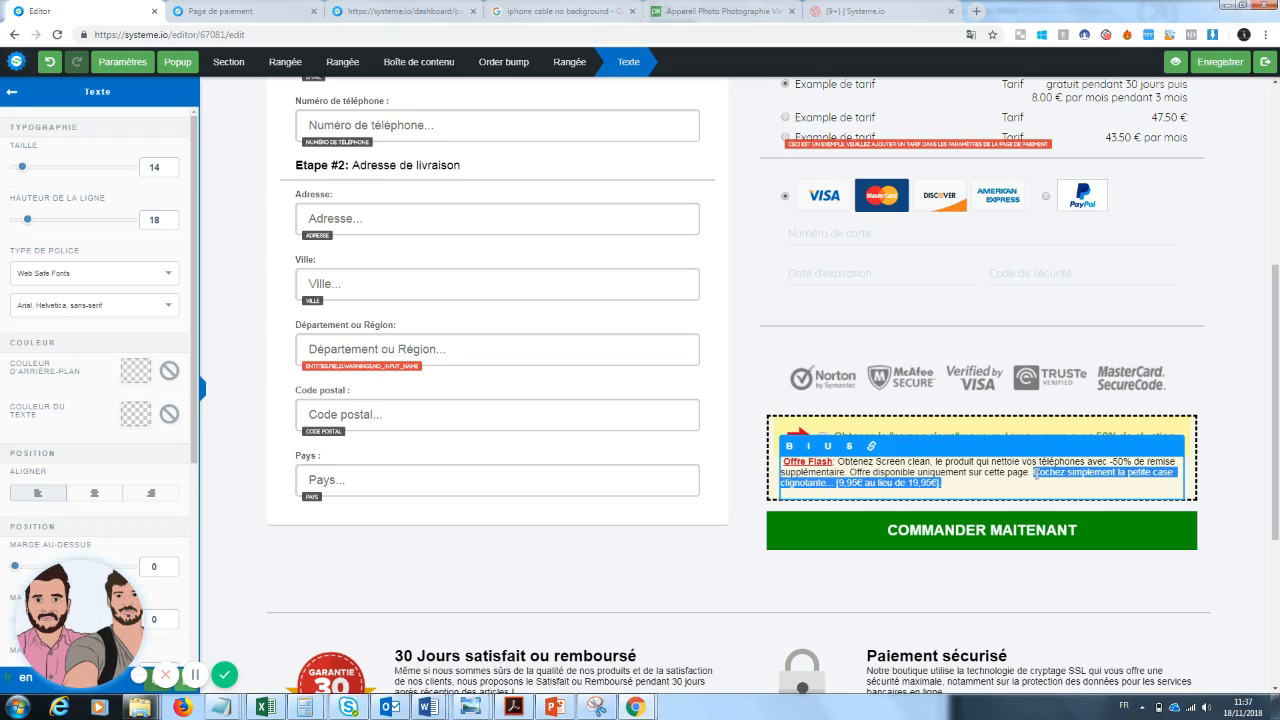
pyautogui.click(947, 484)
pyautogui.moveTo(947, 484); pyautogui.dragTo(838, 483)
pyautogui.press('BackSpace')
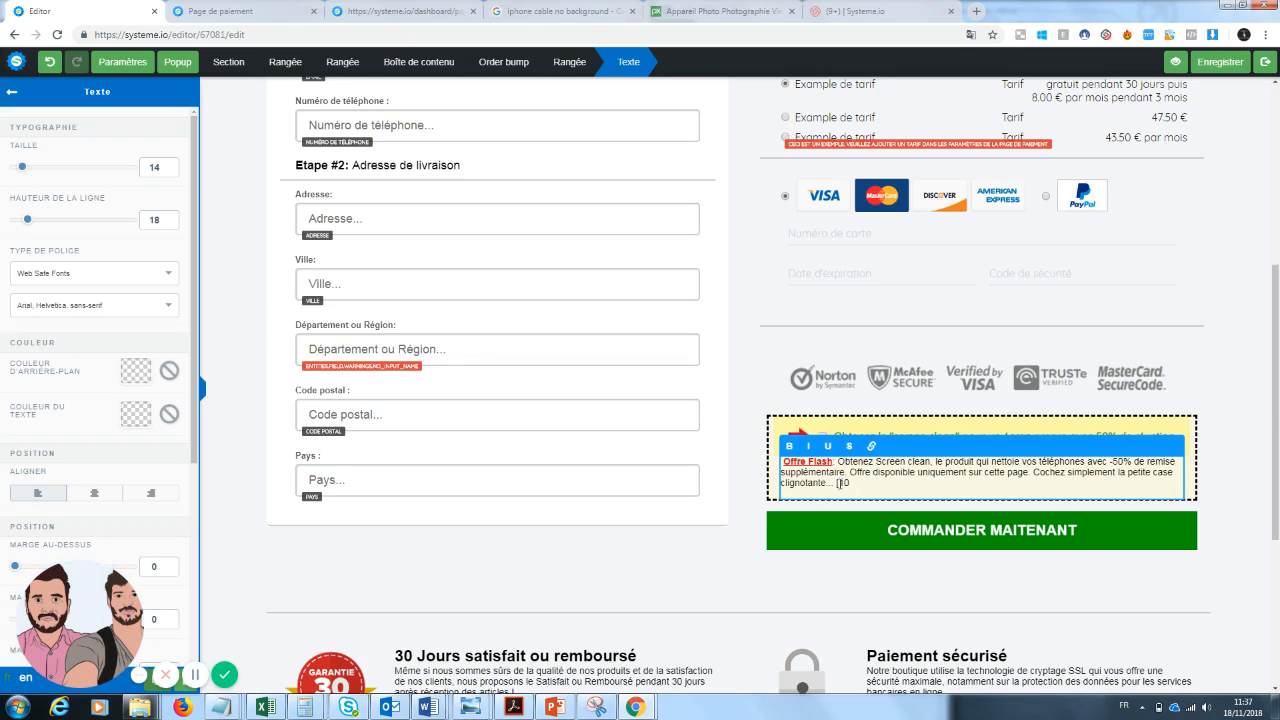
pyautogui.hotkey('ctrl', 'z')
pyautogui.click(855, 485)
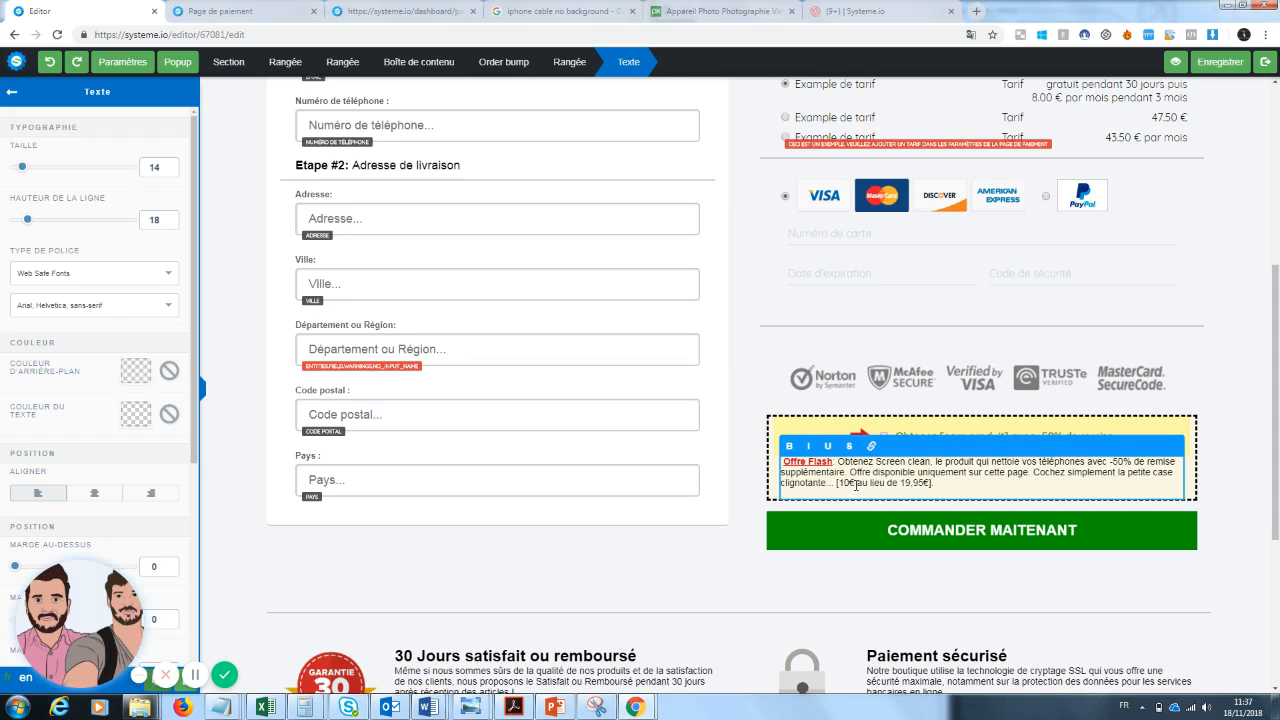
pyautogui.click(1003, 606)
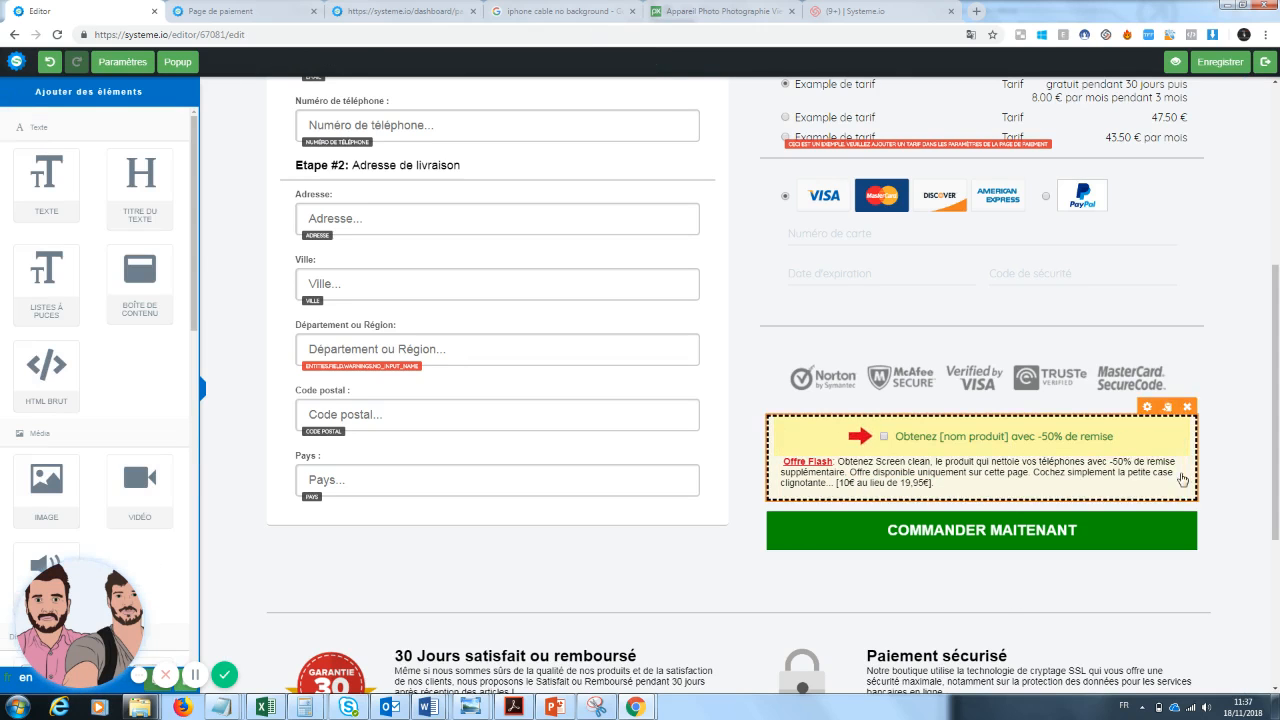
# Save the payment page and exit the editor back to the funnel.
pyautogui.scroll(4, 1003, 600)
pyautogui.moveTo(1277, 318)
pyautogui.mouseDown()
pyautogui.moveTo(1258, 608)
pyautogui.moveTo(1270, 313)
pyautogui.mouseUp()
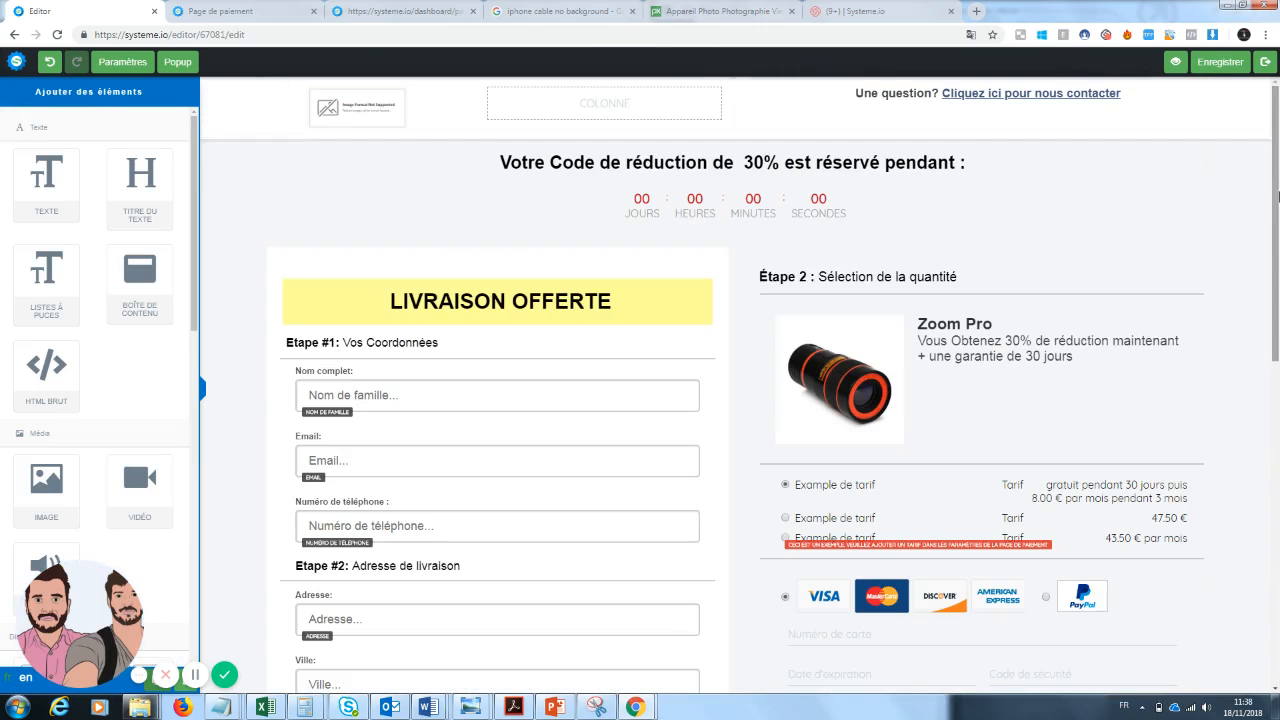
pyautogui.click(1220, 62)
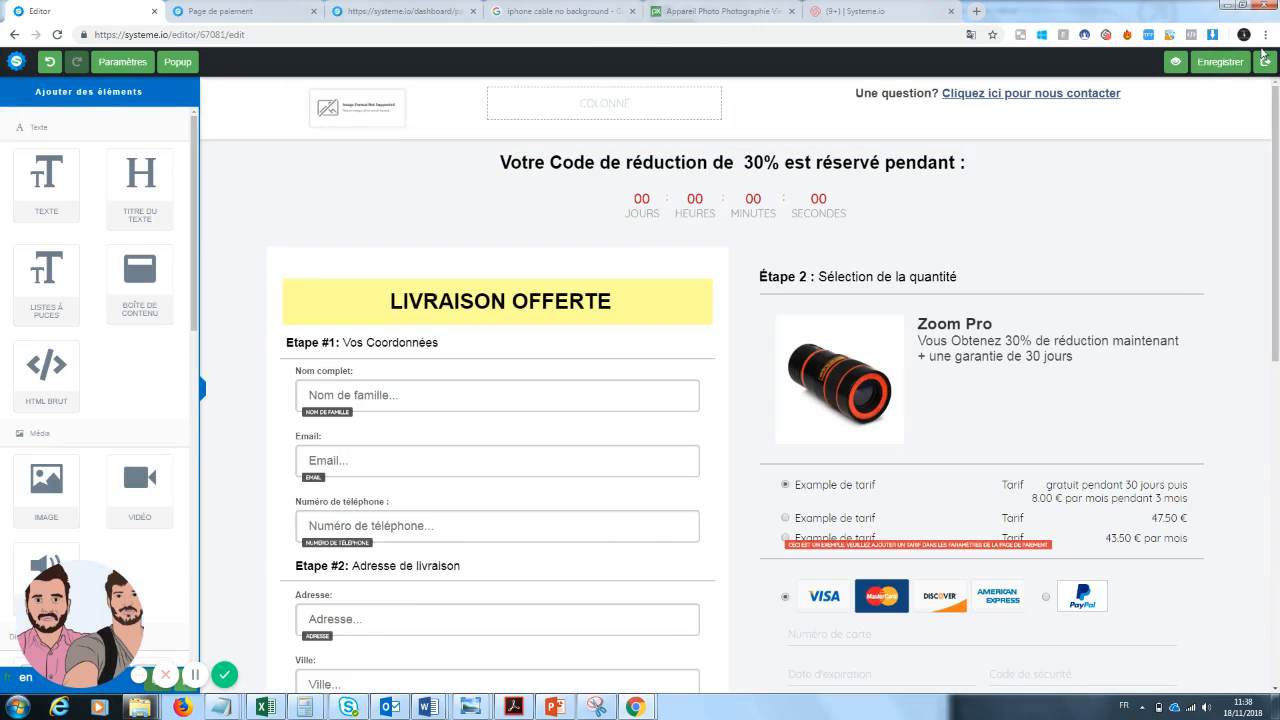
pyautogui.click(1266, 63)
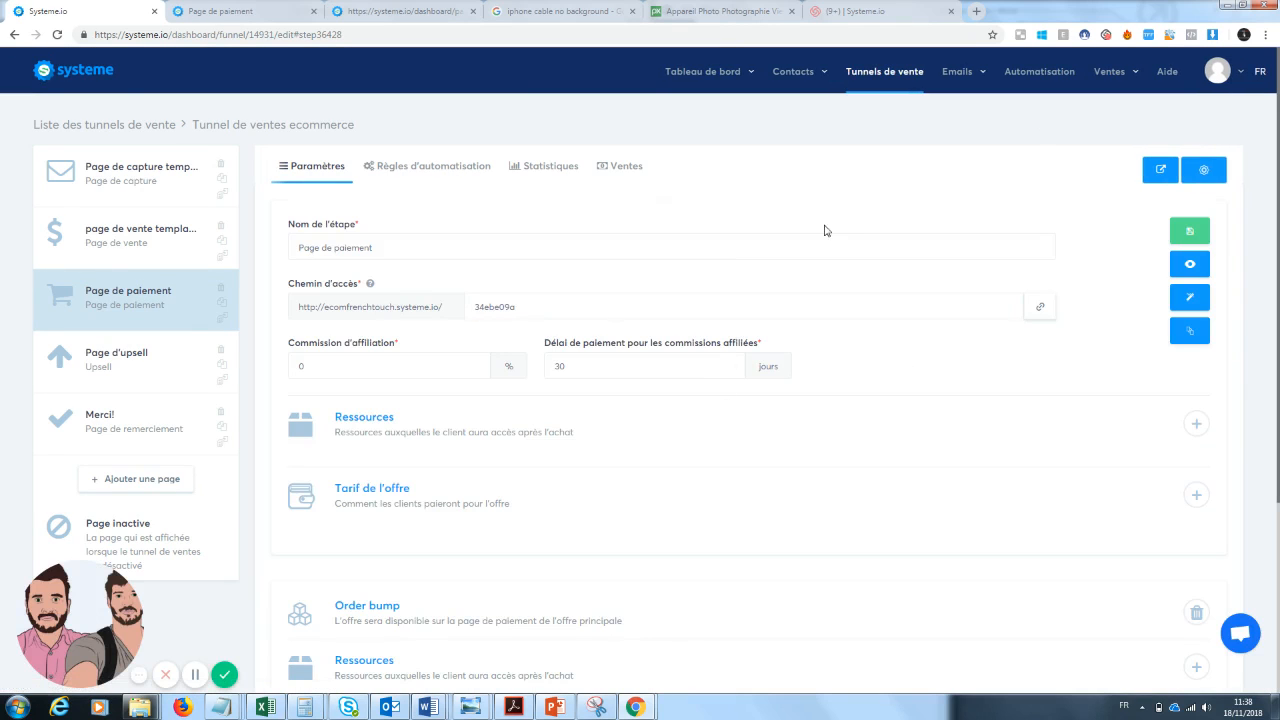
# Open the payment page preview and examine its form, payment options and order bump.
pyautogui.click(1189, 265)
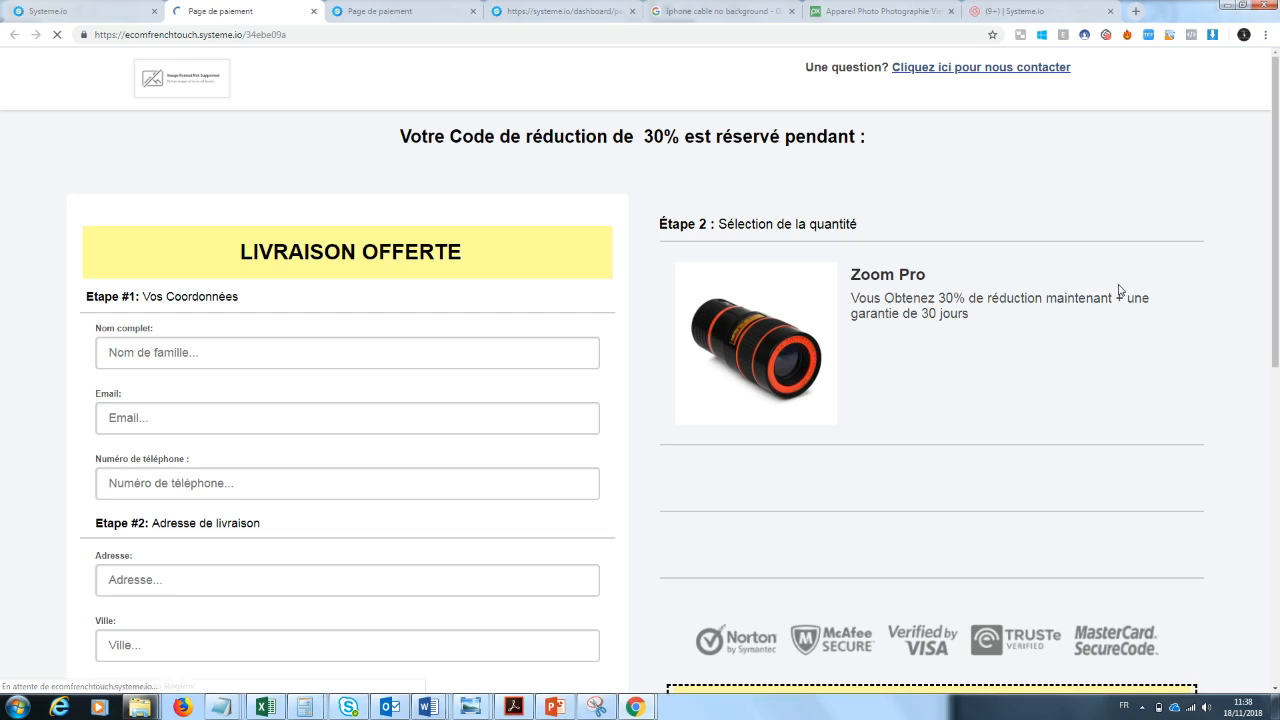
pyautogui.moveTo(1277, 142); pyautogui.dragTo(1278, 197)
pyautogui.click(880, 479)
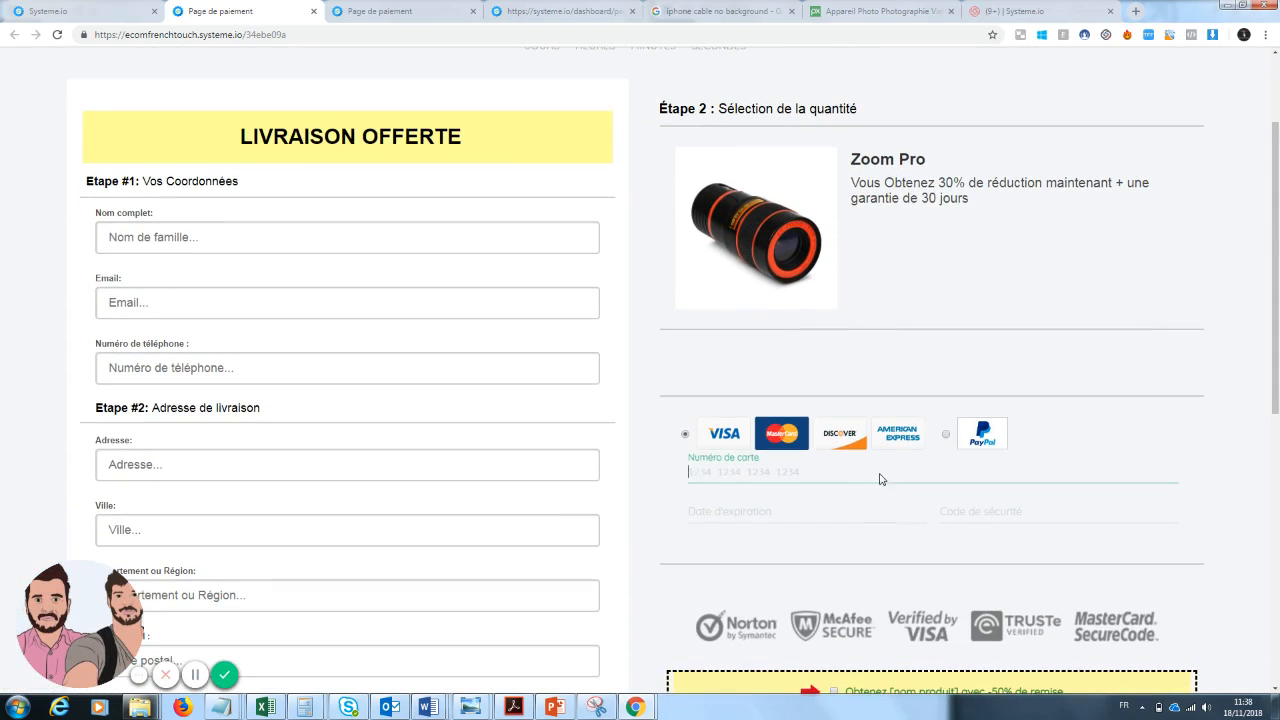
pyautogui.click(1028, 265)
pyautogui.moveTo(1278, 256); pyautogui.dragTo(1278, 192)
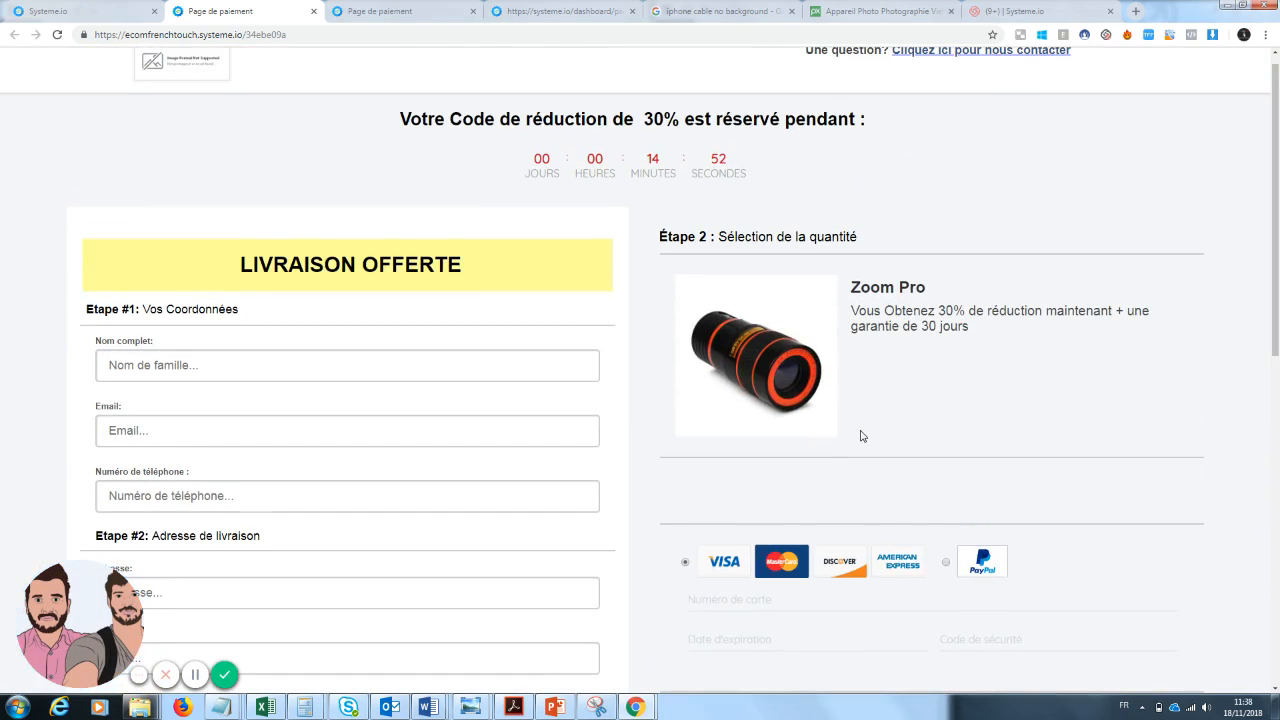
pyautogui.click(945, 562)
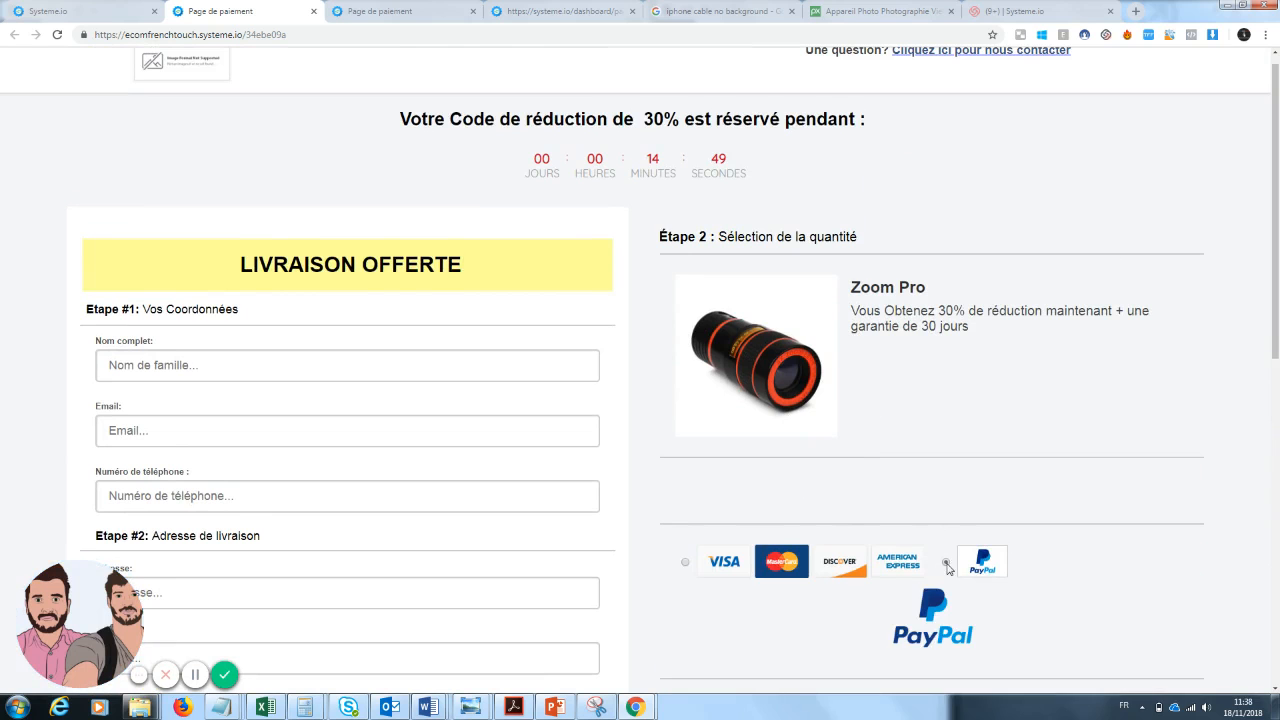
pyautogui.click(685, 564)
pyautogui.moveTo(1276, 244); pyautogui.dragTo(1276, 495)
pyautogui.moveTo(1277, 533); pyautogui.dragTo(1259, 129)
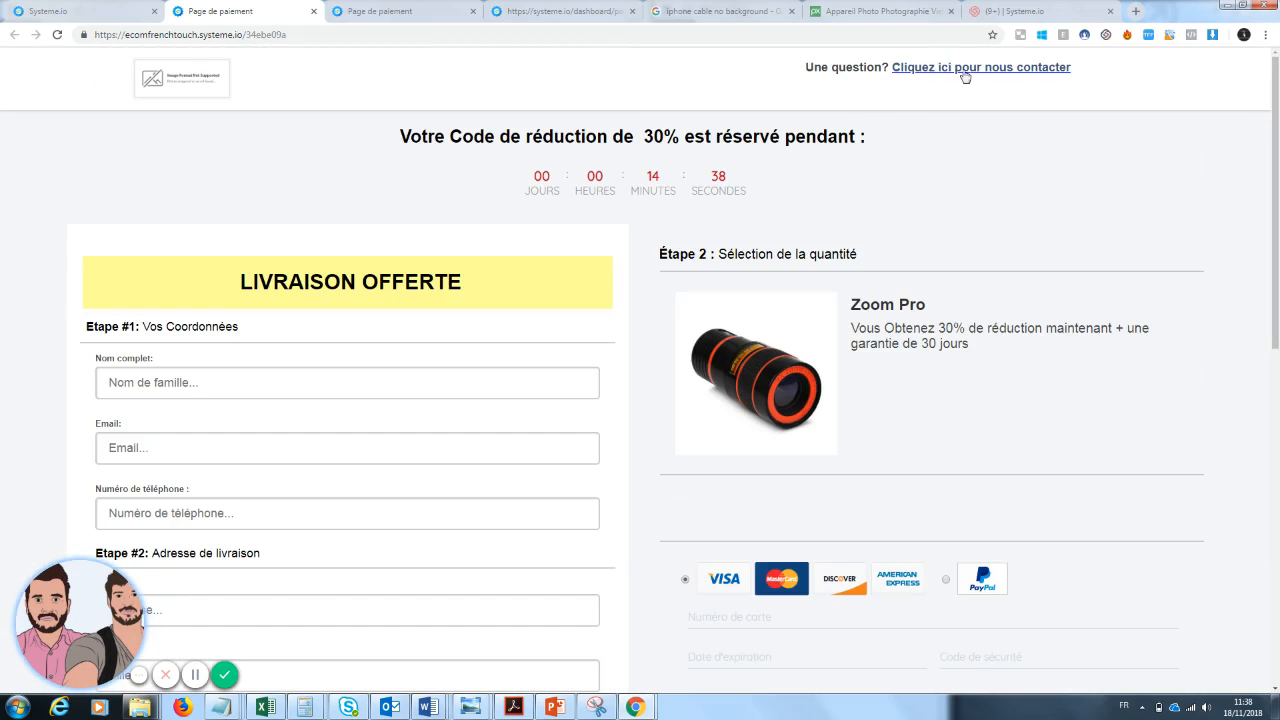
pyautogui.moveTo(1277, 181); pyautogui.dragTo(935, 247)
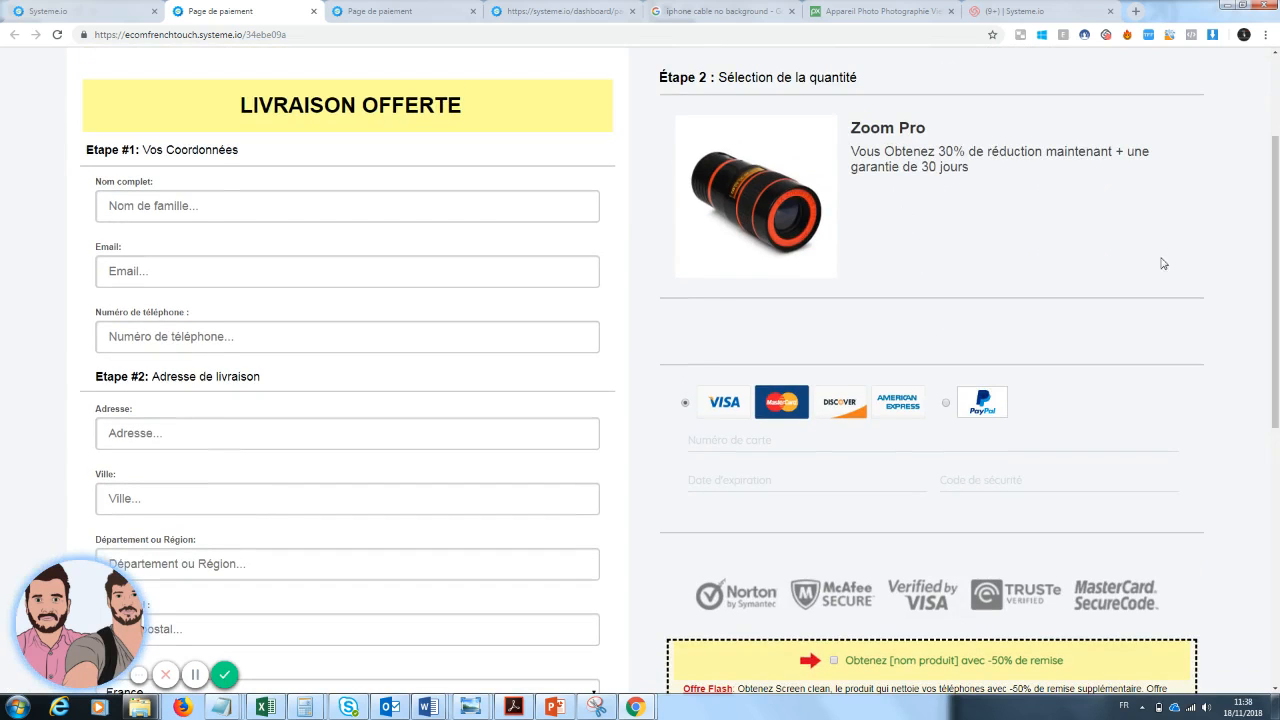
pyautogui.scroll(-2, 1163, 263)
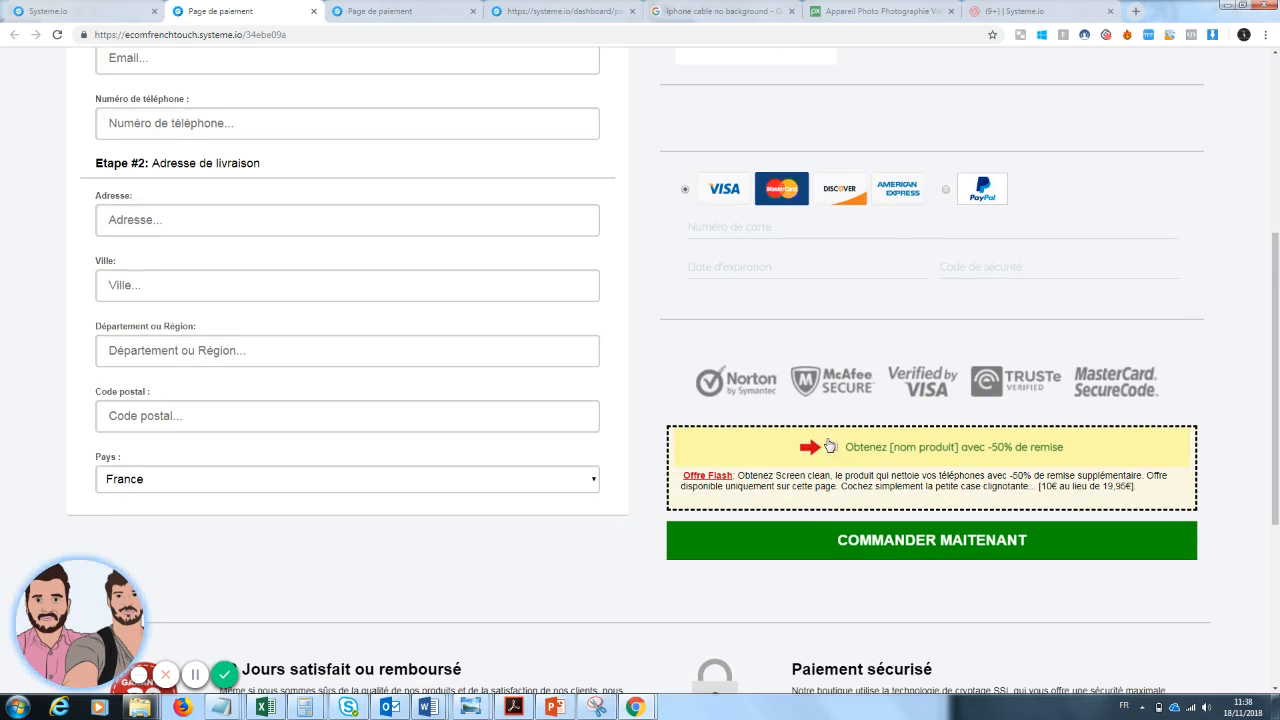
pyautogui.scroll(-3, 835, 453)
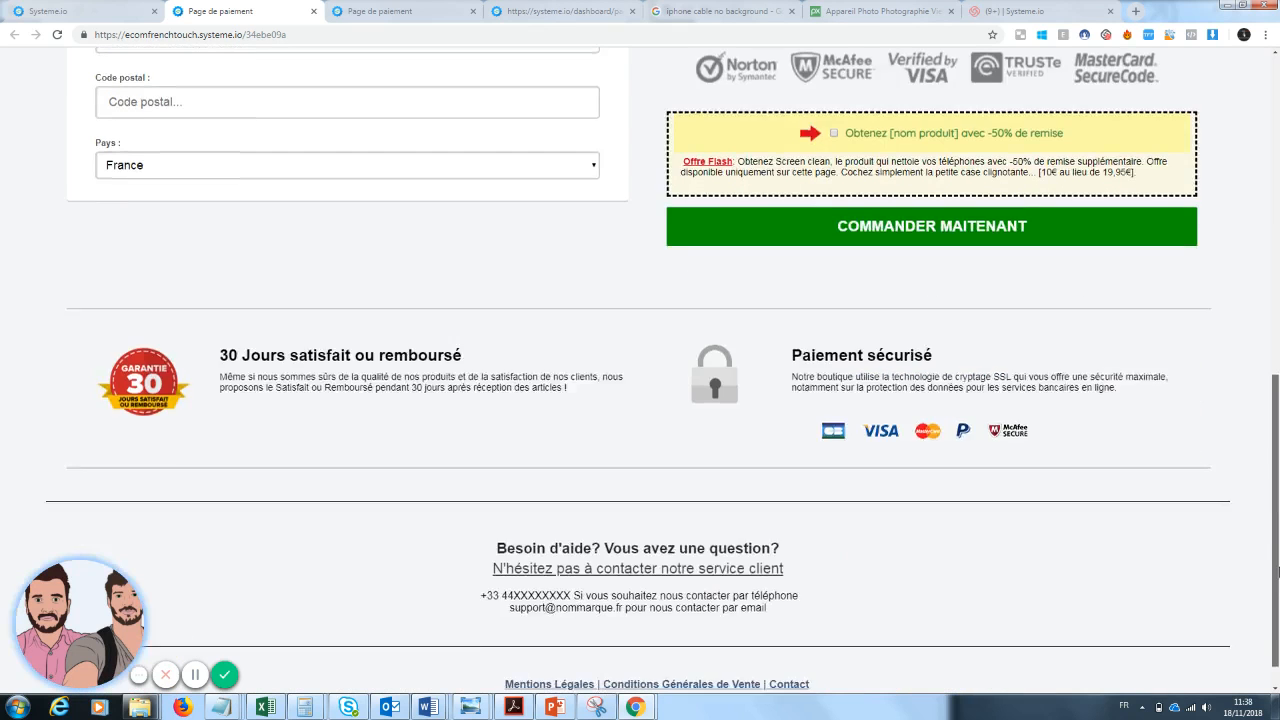
# Close the preview, copy the payment page's access URL and save the funnel step.
pyautogui.scroll(7, 897, 320)
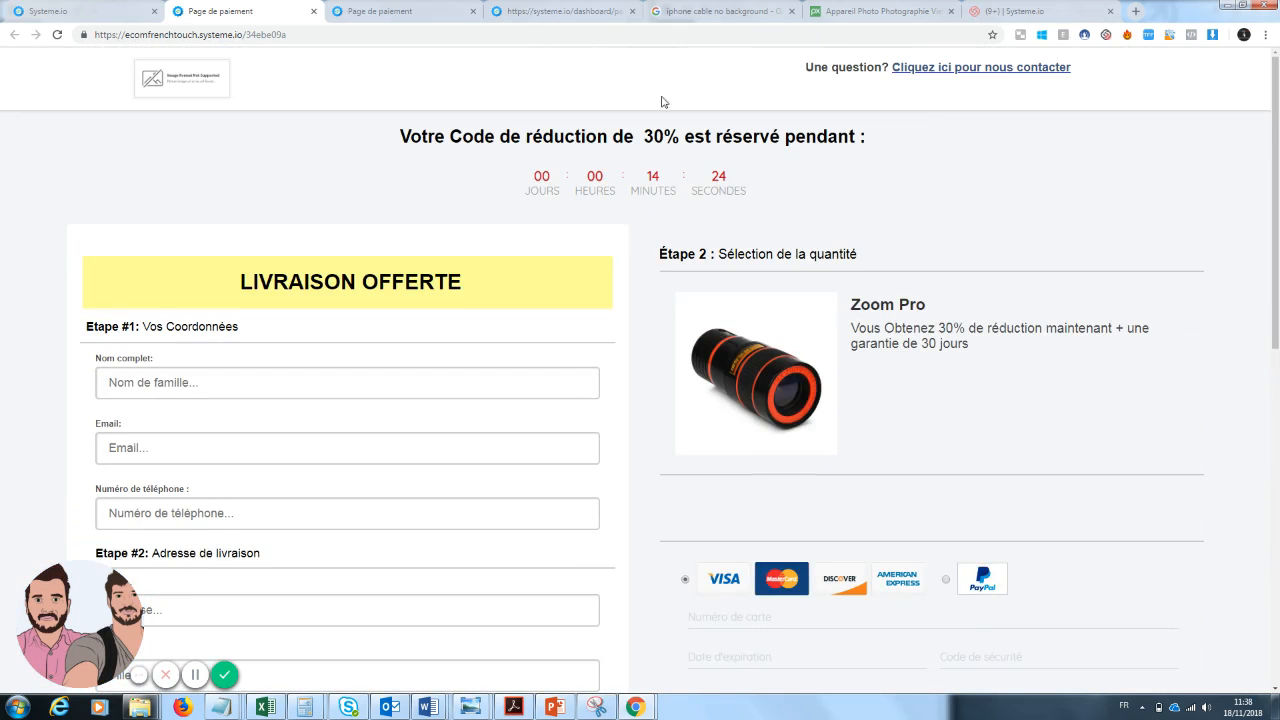
pyautogui.click(313, 11)
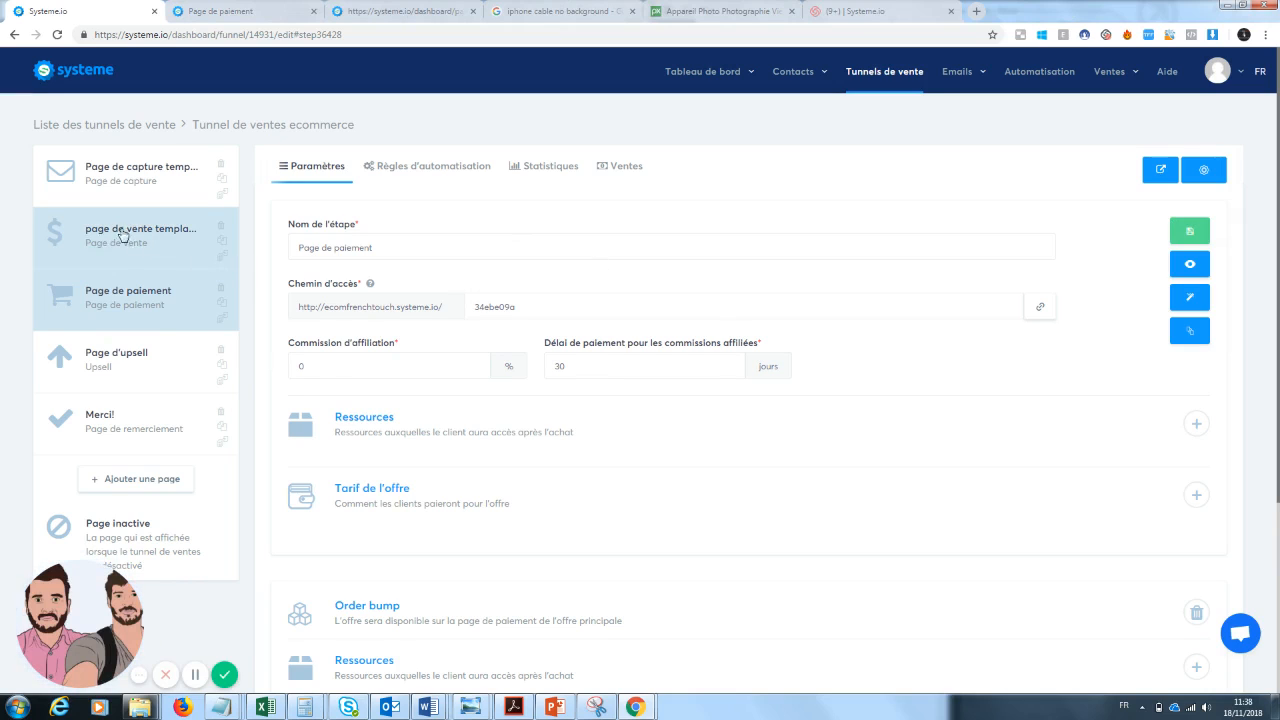
pyautogui.click(1045, 310)
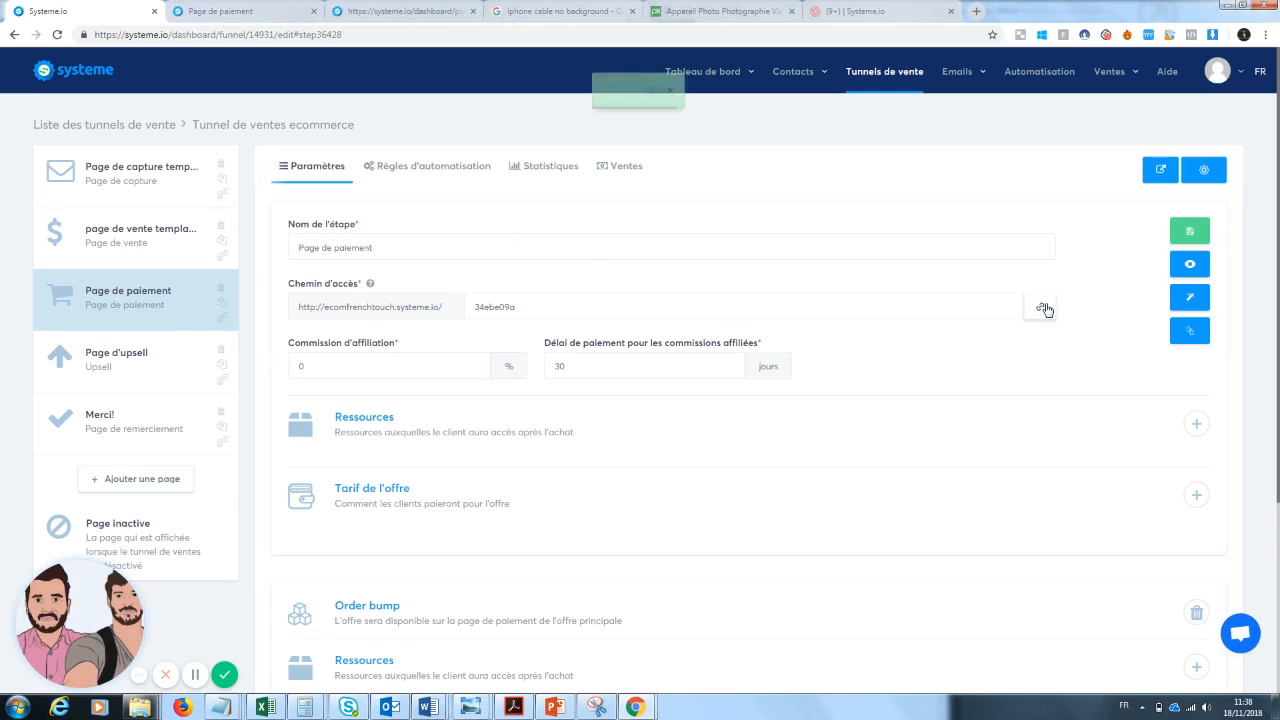
pyautogui.click(1190, 231)
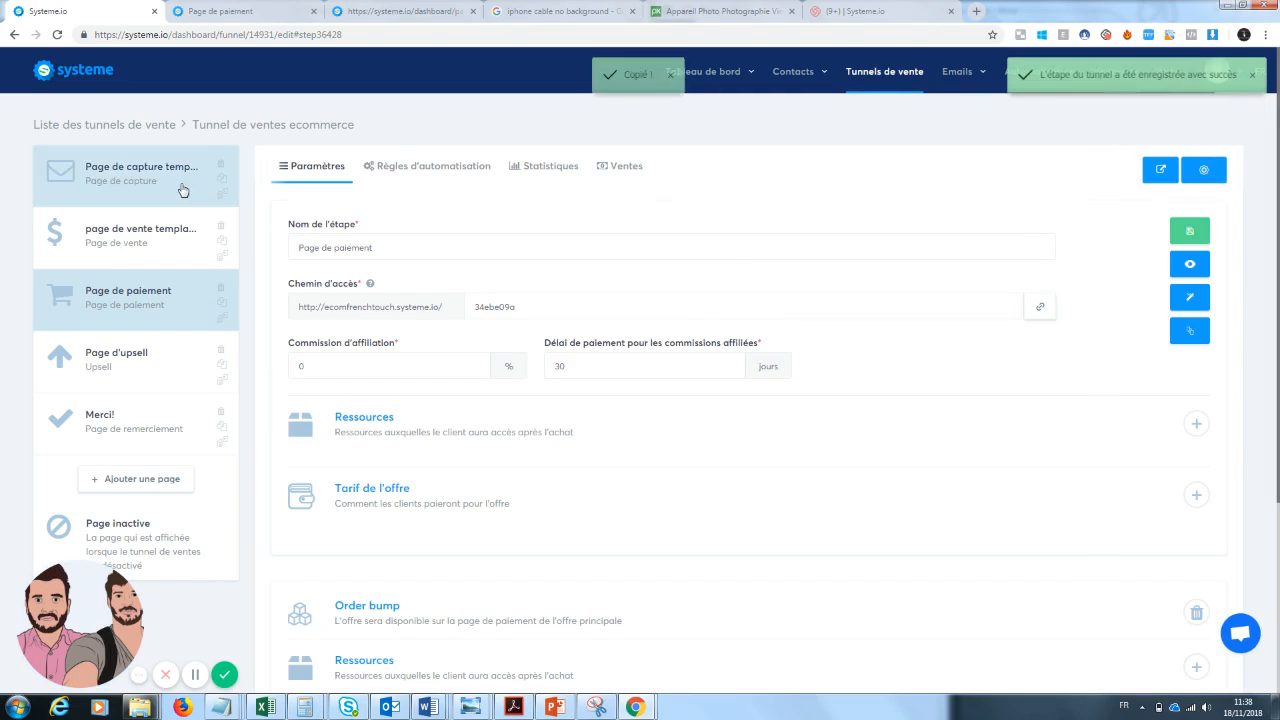
# Open the sales page in the editor and link the 'Vente privée : 30 % de remise' button to the copied payment page URL.
pyautogui.click(135, 240)
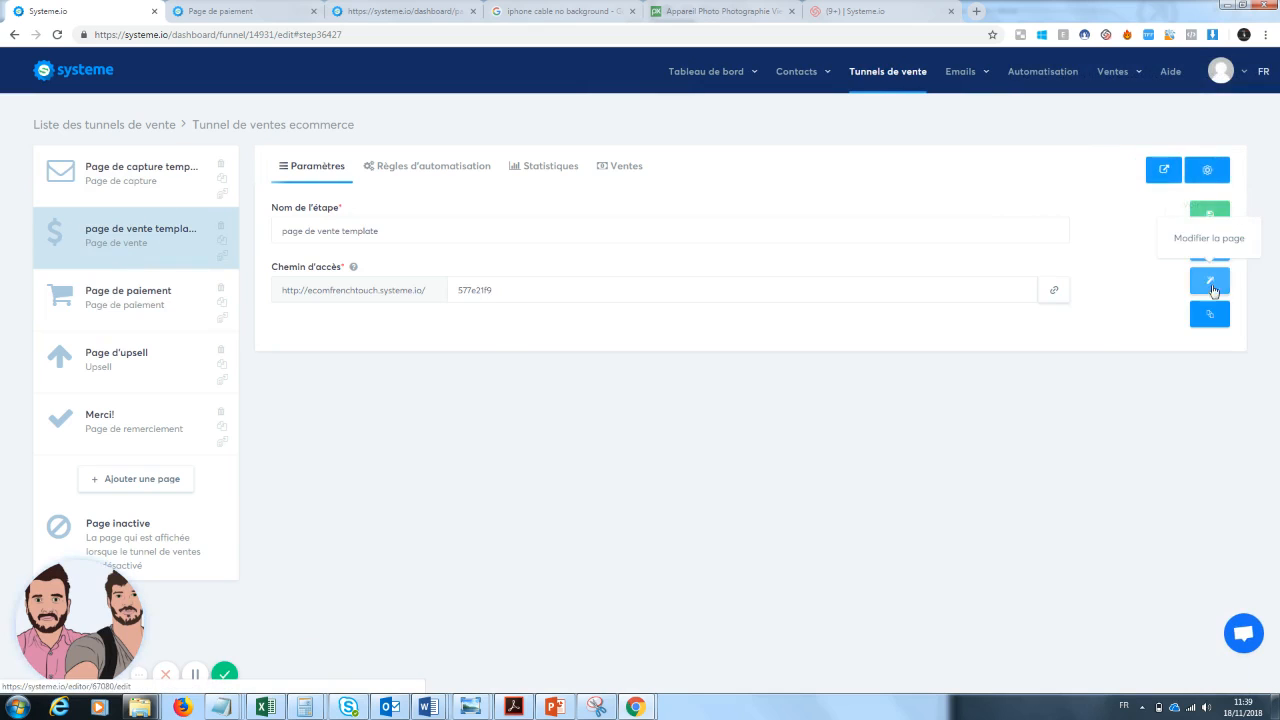
pyautogui.click(1210, 283)
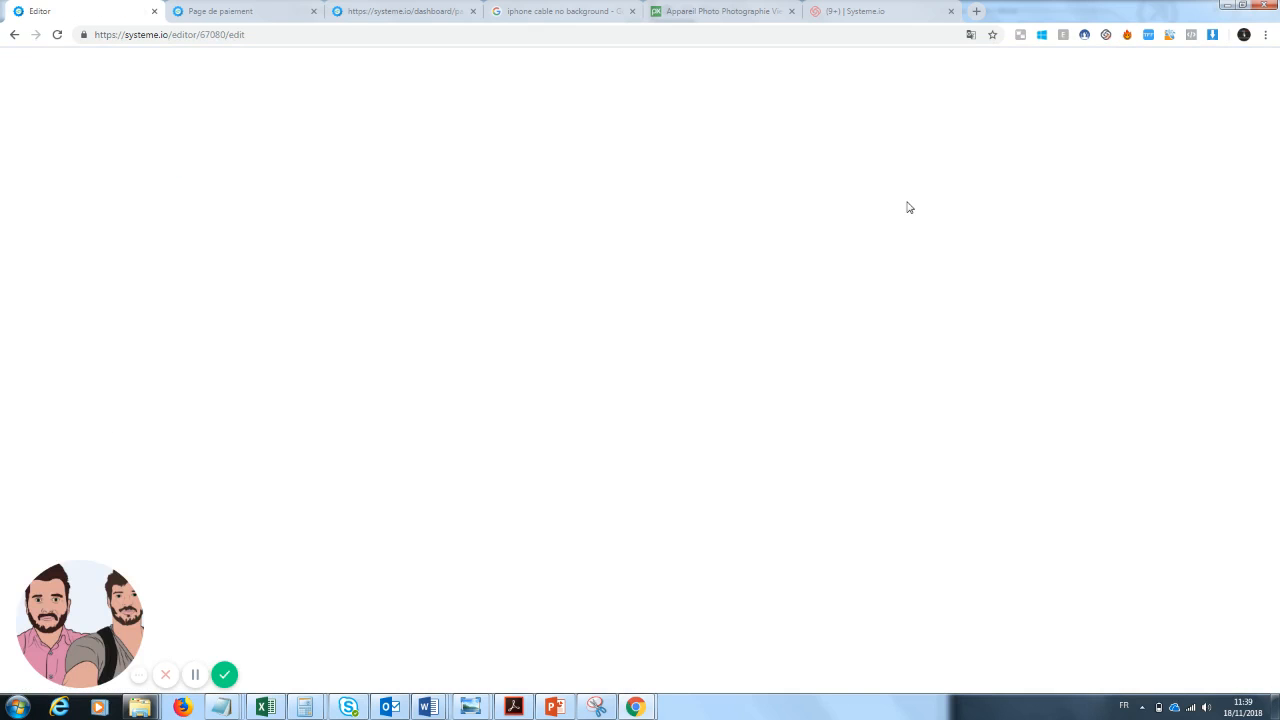
pyautogui.scroll(-2, 963, 363)
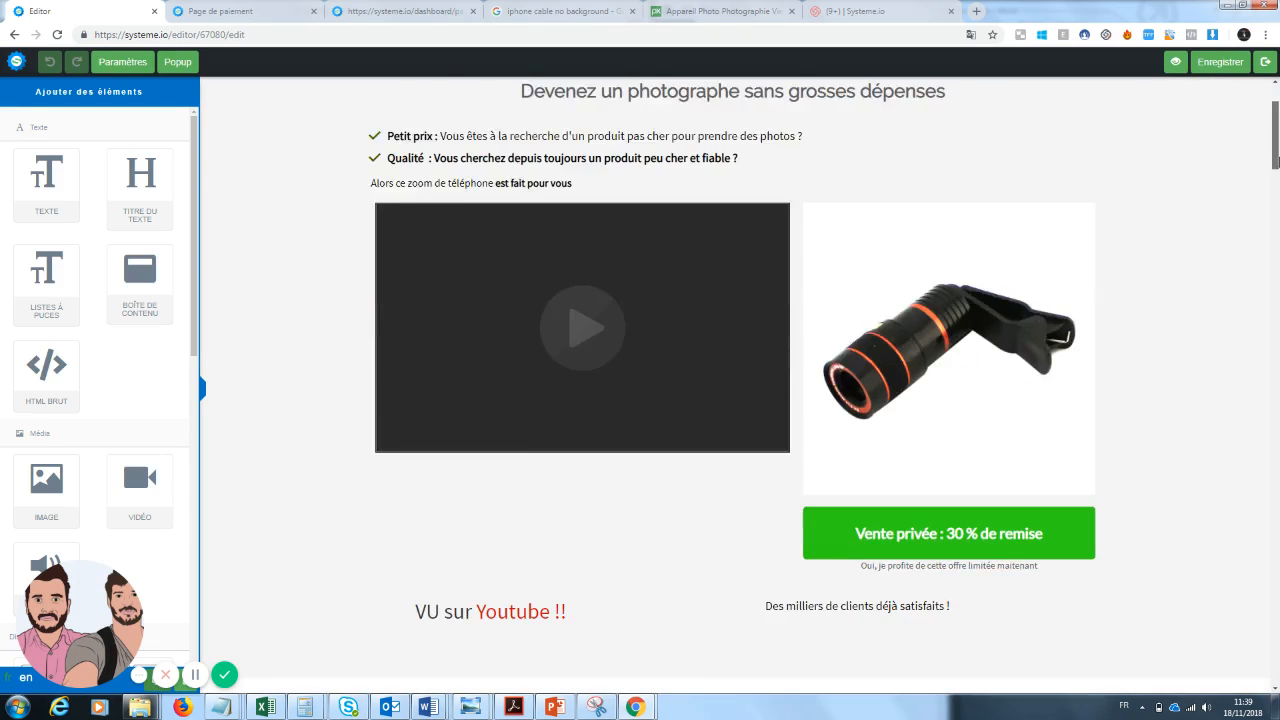
pyautogui.scroll(-2, 968, 360)
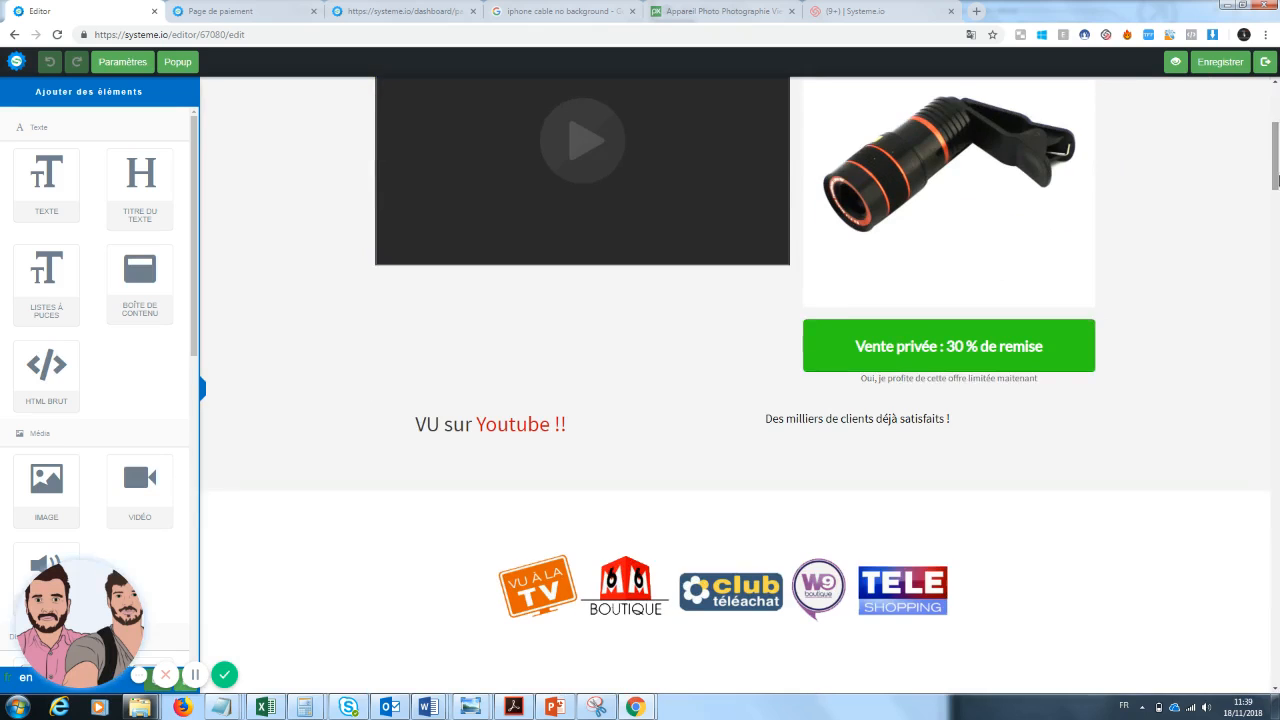
pyautogui.click(968, 350)
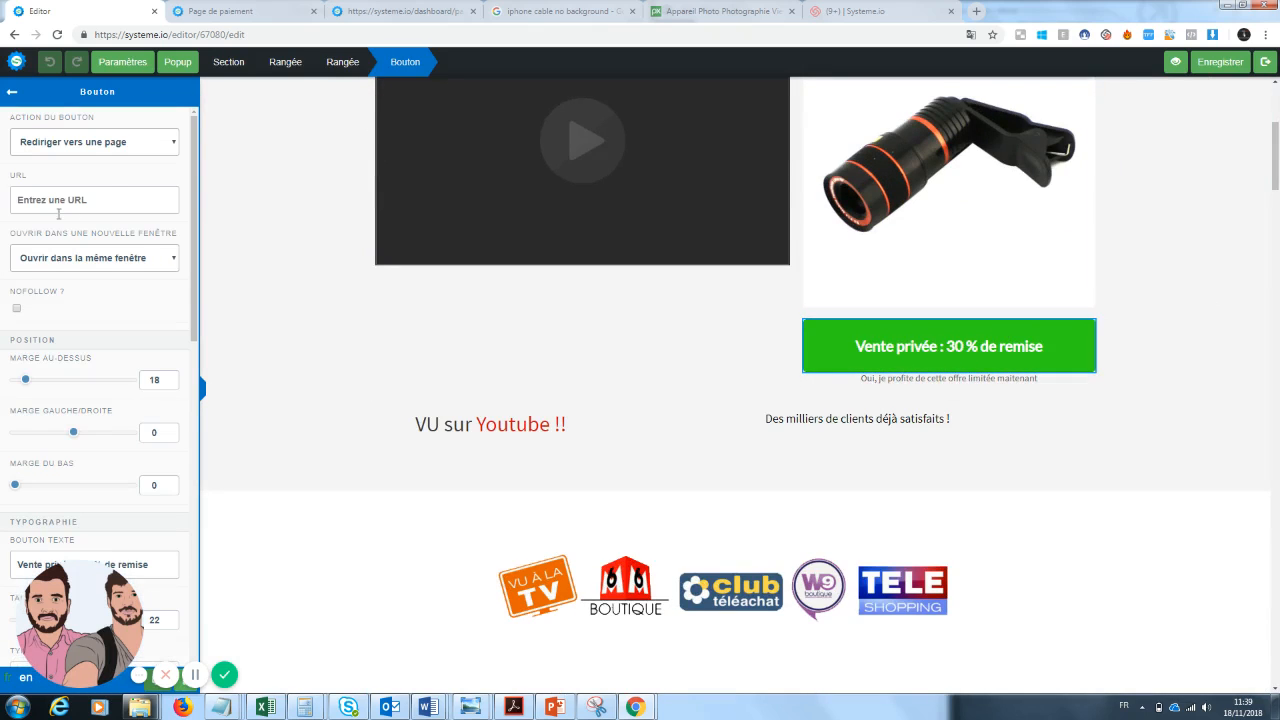
pyautogui.hotkey('ctrl', 'v')
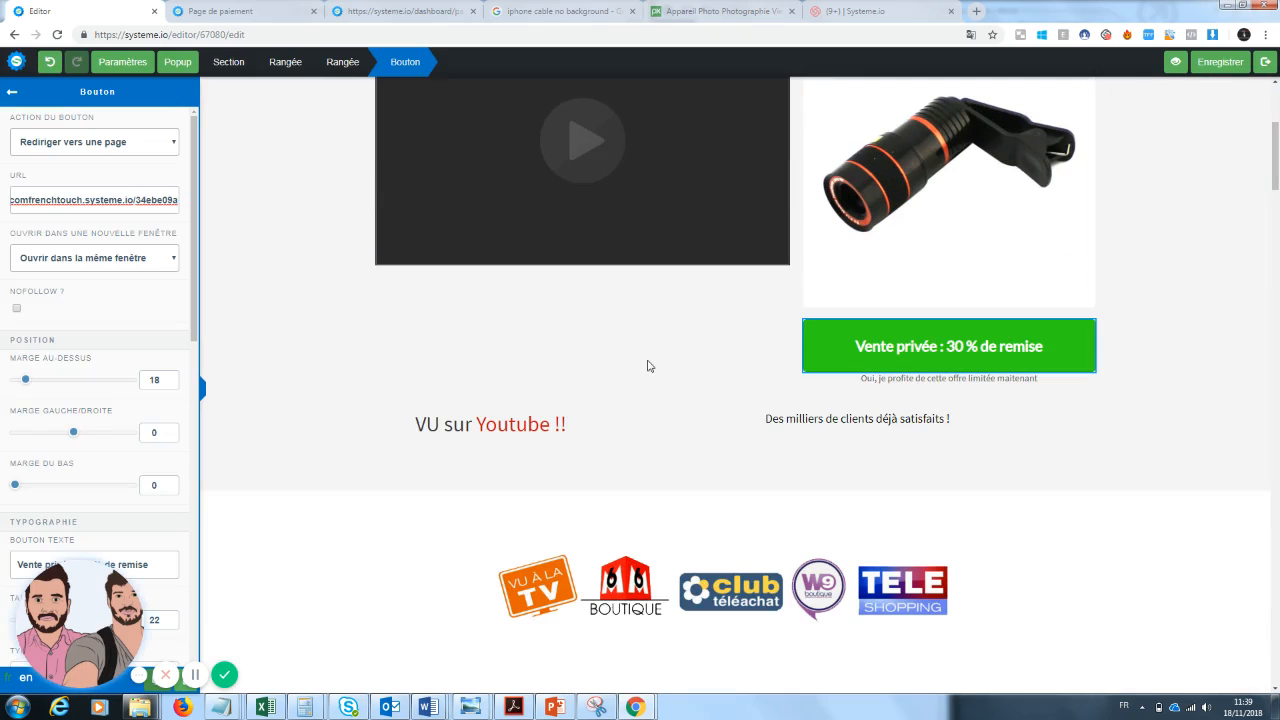
# Link the 'Je demande ma remise de 30% maintenant' button to the payment page URL.
pyautogui.click(1268, 376)
pyautogui.moveTo(1276, 183); pyautogui.dragTo(1276, 440)
pyautogui.click(1055, 242)
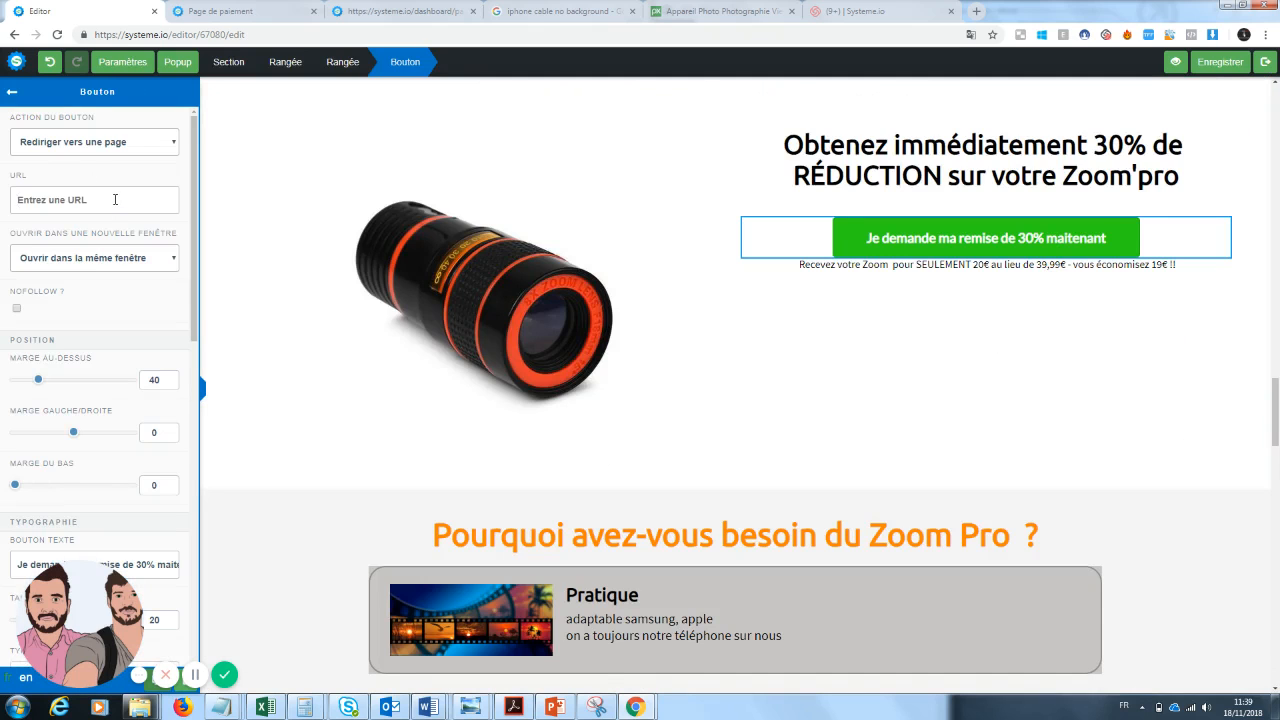
pyautogui.click(115, 199)
pyautogui.hotkey('ctrl', 'v')
pyautogui.click(755, 301)
# Link the 'Recevez vos 30% de réduction' button to the payment page URL.
pyautogui.scroll(-9, 1212, 440)
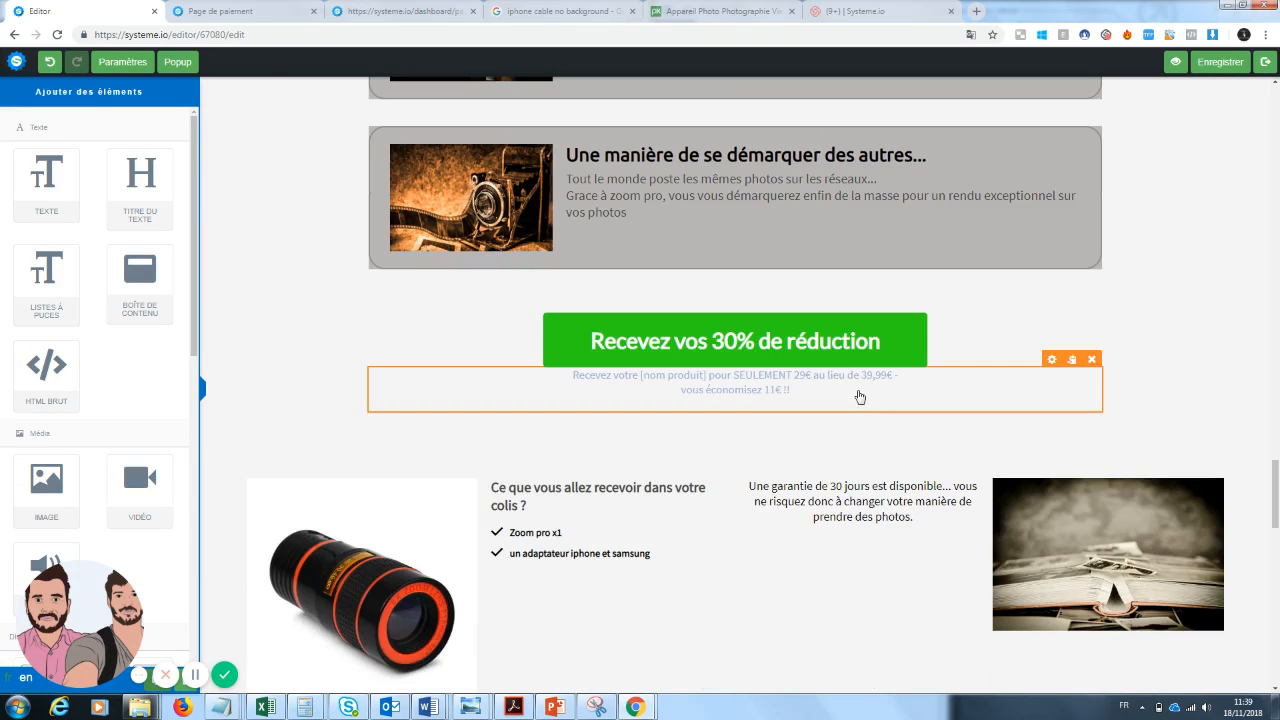
pyautogui.click(772, 326)
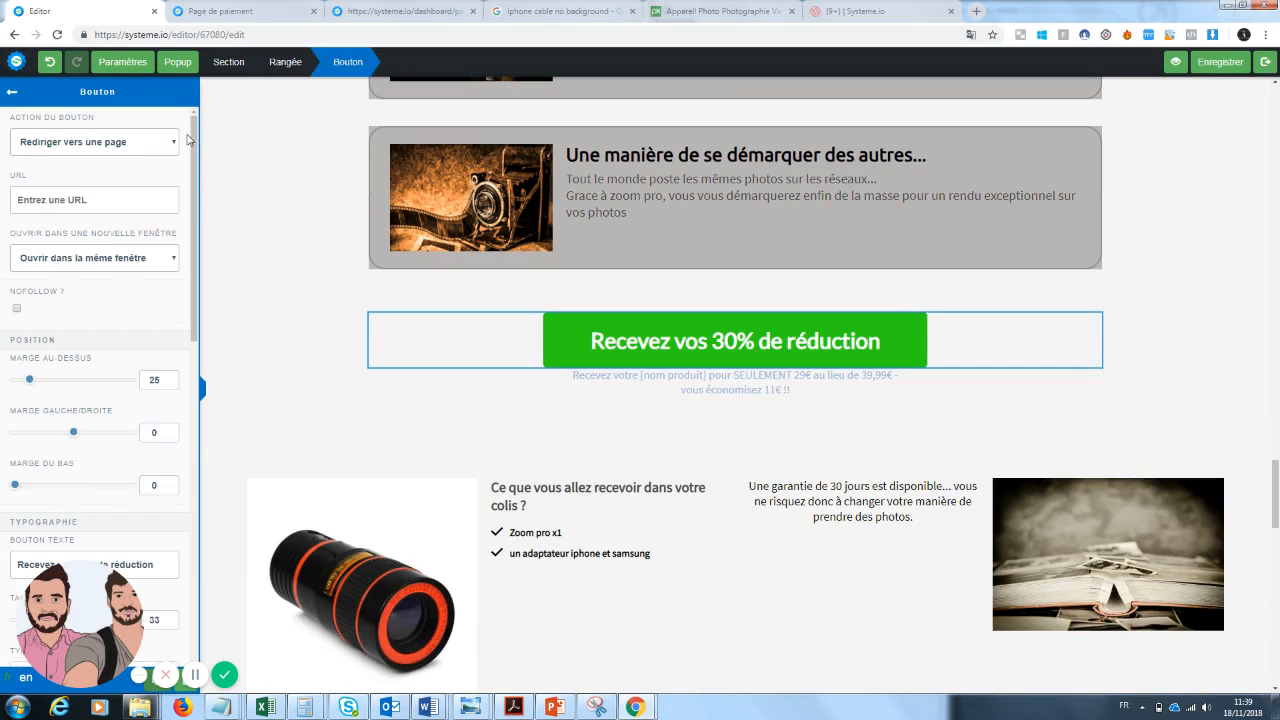
pyautogui.click(85, 200)
pyautogui.hotkey('ctrl', 'v')
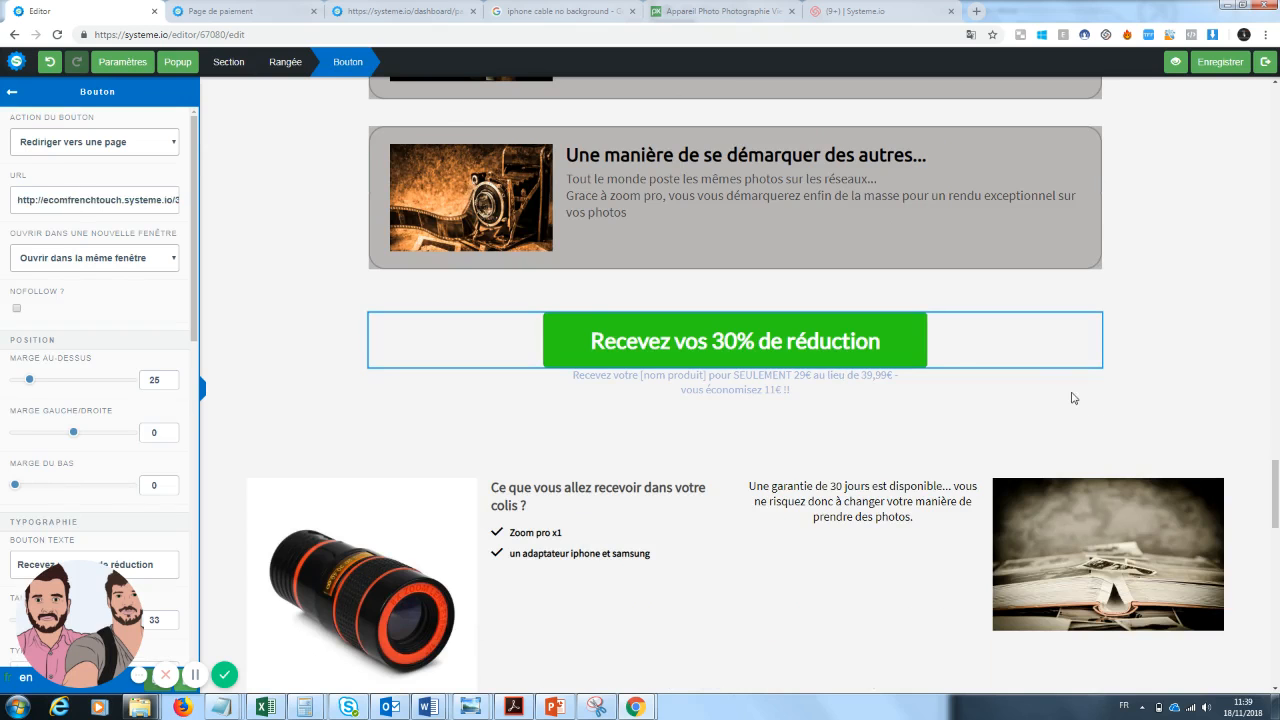
pyautogui.click(1073, 398)
# Link the 'Obtenez votre remise de 30% de réduction' button to the payment page URL and save the sales page.
pyautogui.moveTo(1276, 494); pyautogui.dragTo(1277, 643)
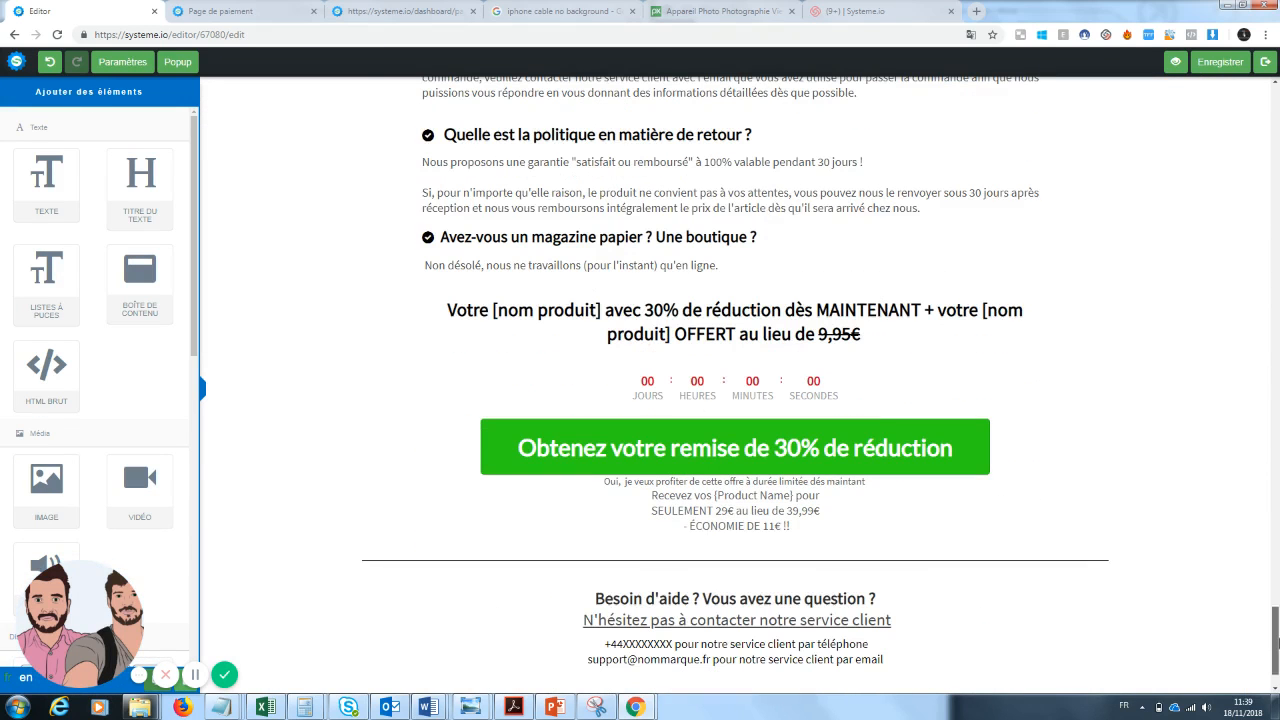
pyautogui.click(873, 447)
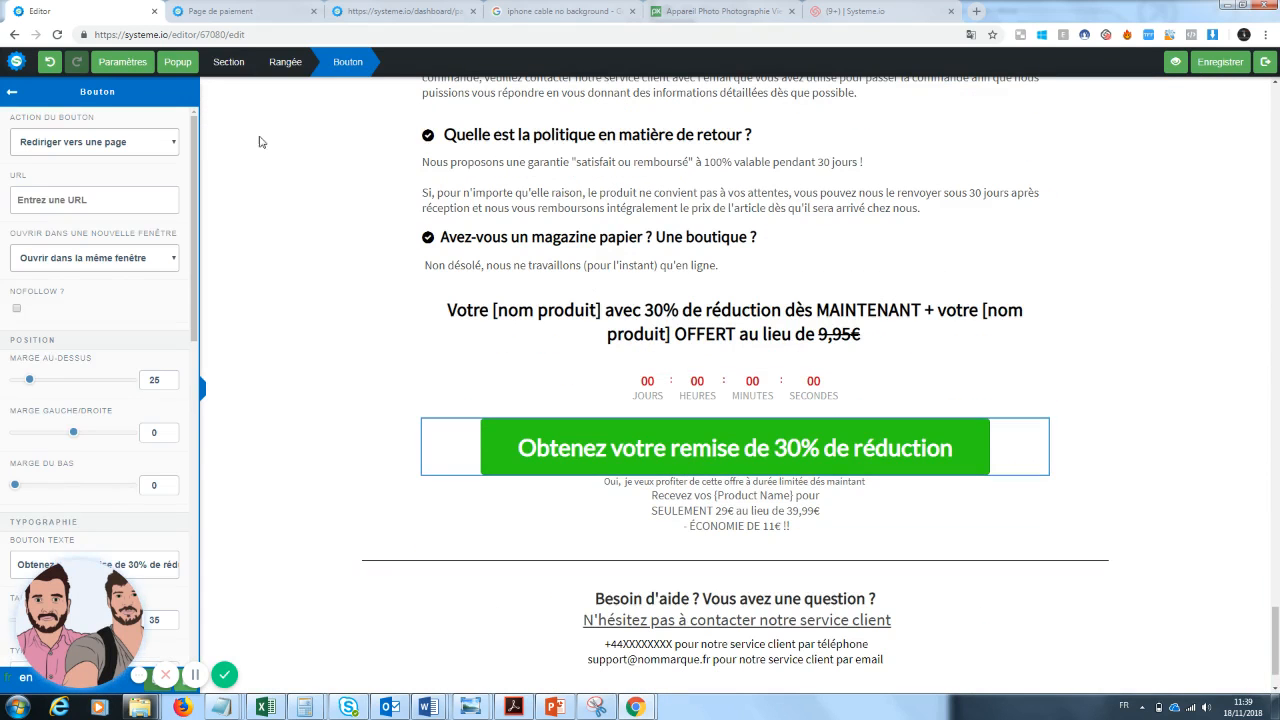
pyautogui.click(73, 199)
pyautogui.hotkey('ctrl', 'v')
pyautogui.click(1252, 545)
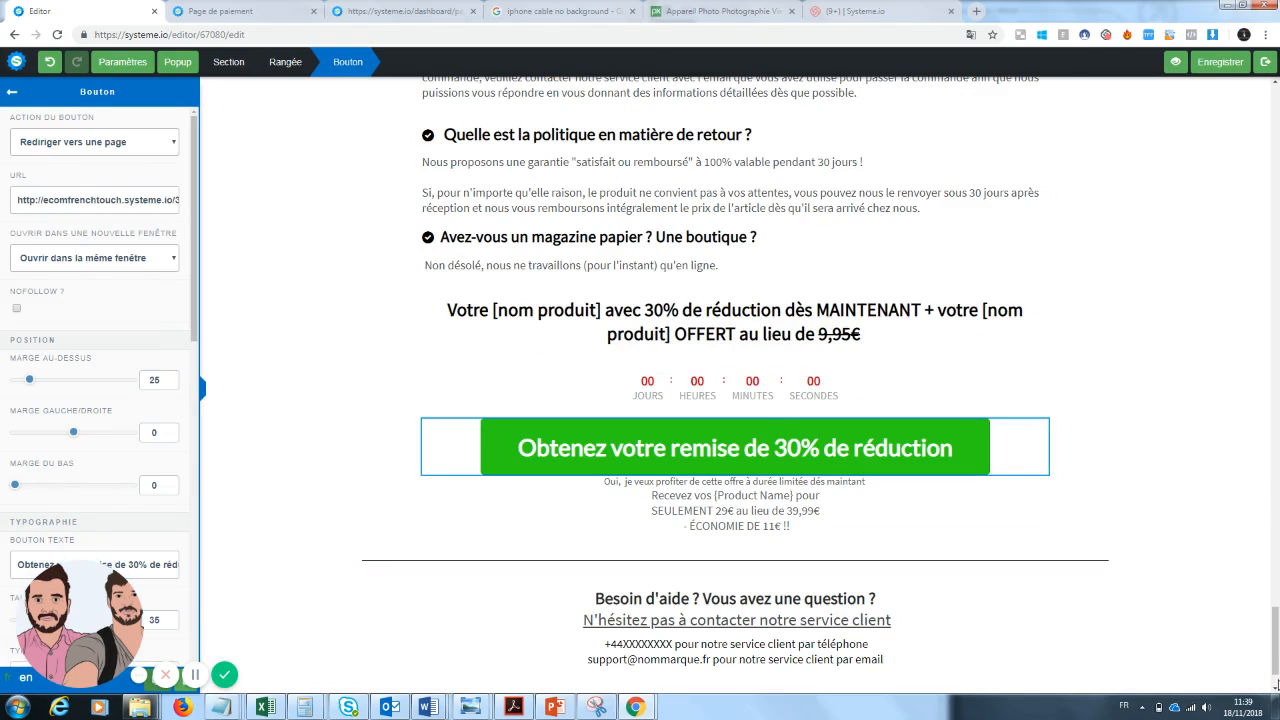
pyautogui.click(1230, 62)
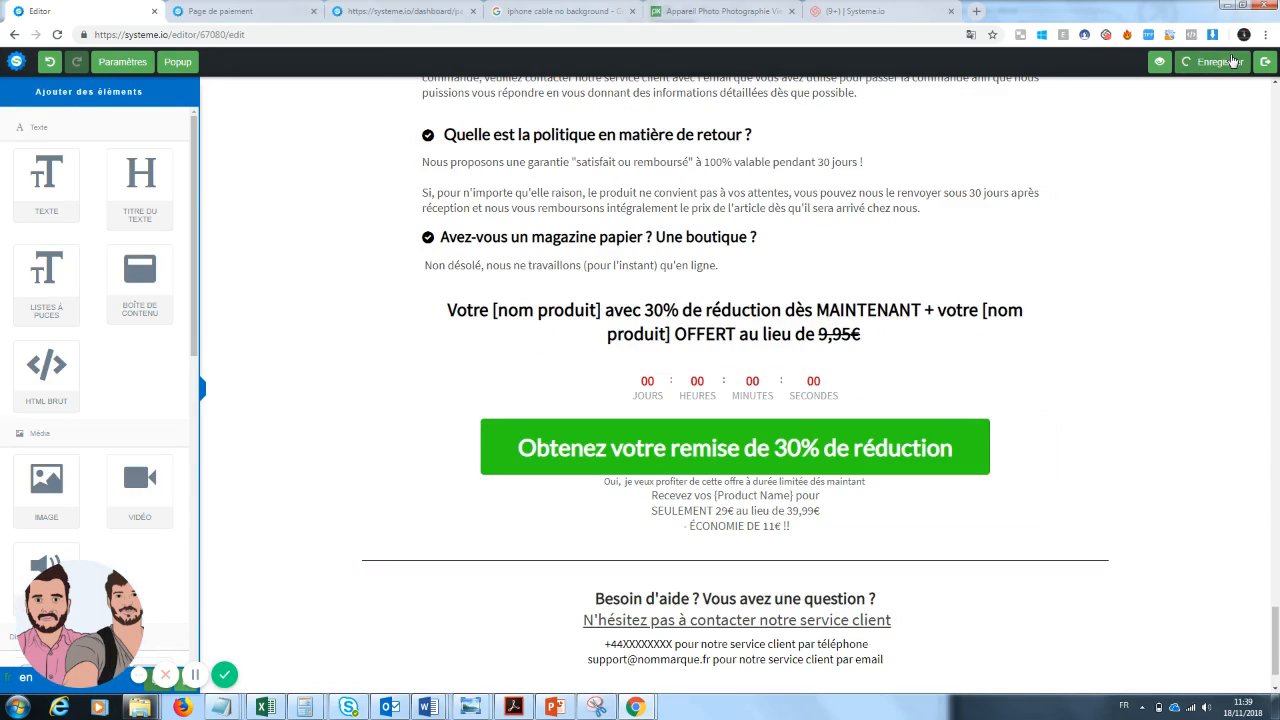
# Preview the sales page and test the 'Vente privée : 30 % de remise' button's link to the payment page.
pyautogui.click(1173, 62)
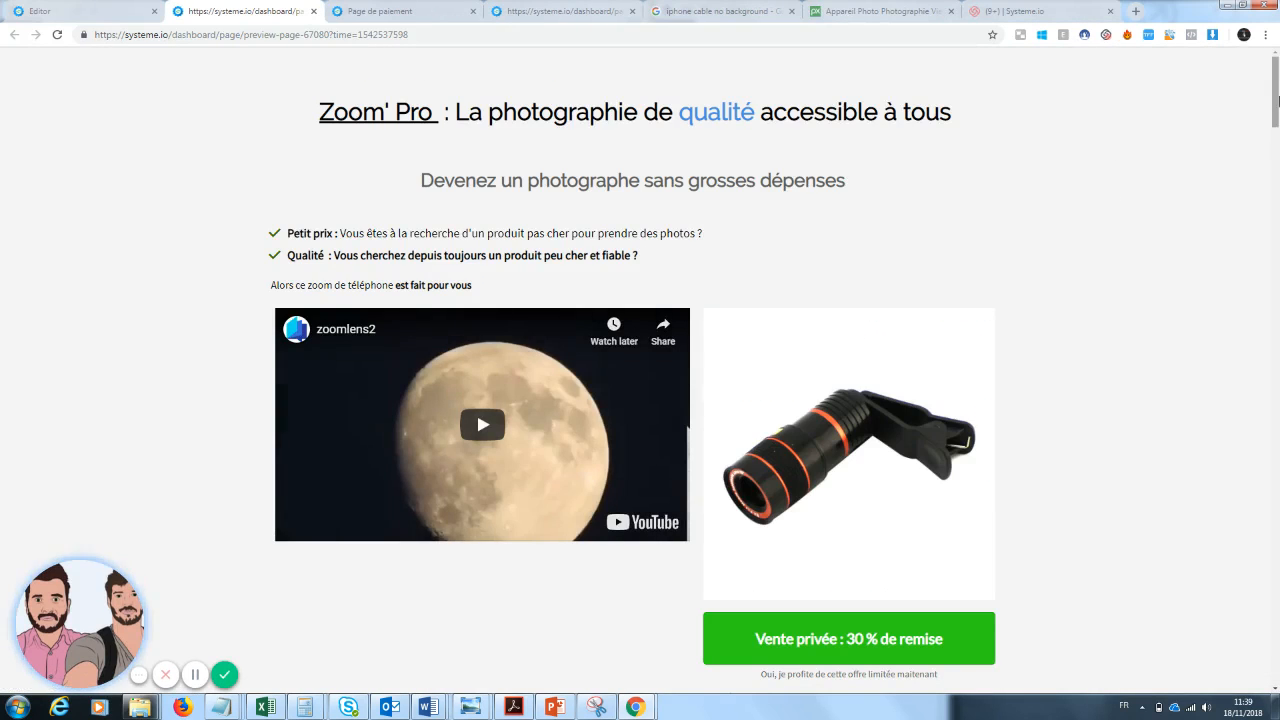
pyautogui.moveTo(1277, 100); pyautogui.dragTo(1268, 625)
pyautogui.click(820, 441)
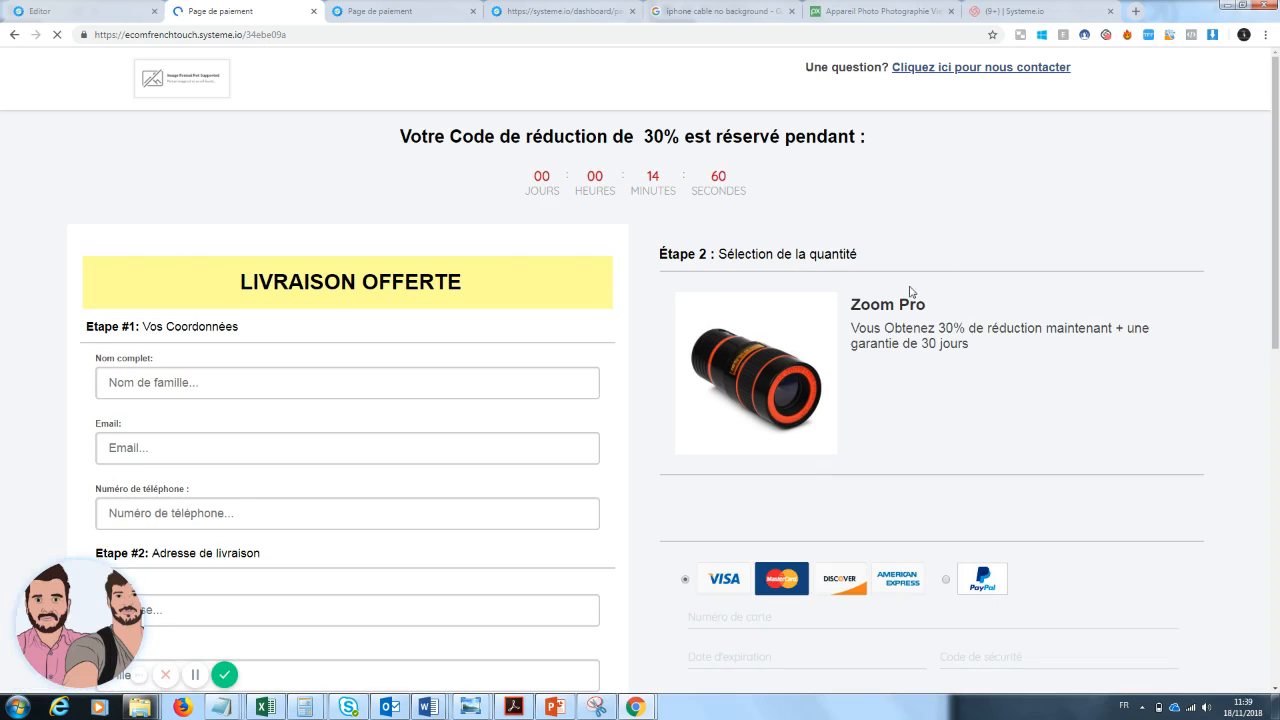
# Scroll through the payment page to check the product section, payment options and order bump.
pyautogui.moveTo(1277, 202); pyautogui.dragTo(1276, 150)
pyautogui.scroll(-2, 836, 284)
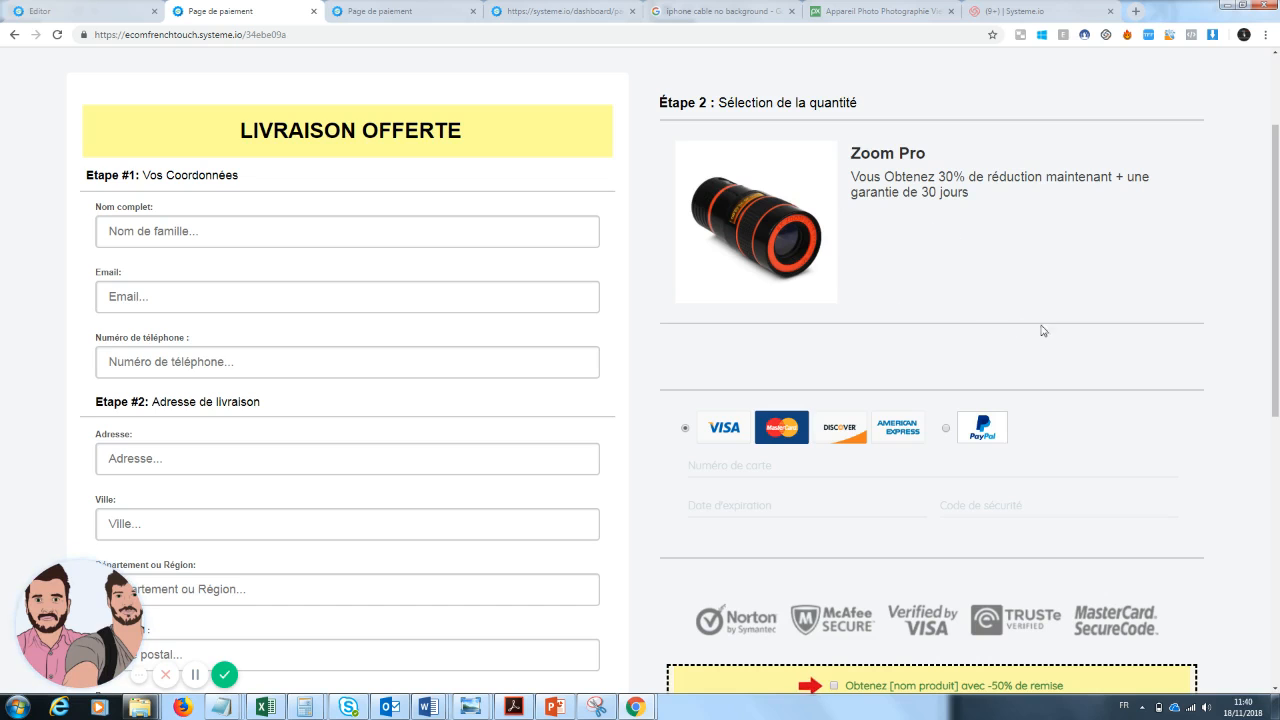
pyautogui.scroll(-1, 1144, 292)
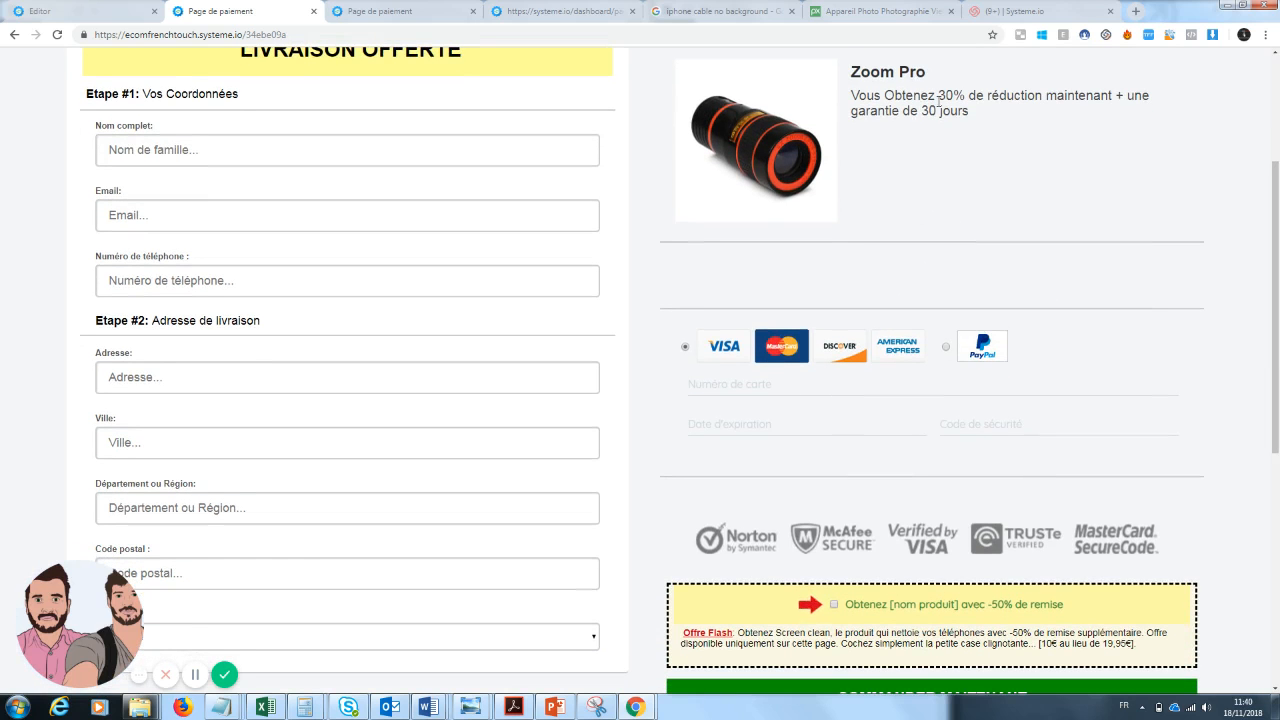
pyautogui.scroll(-3, 1052, 190)
pyautogui.scroll(4, 970, 545)
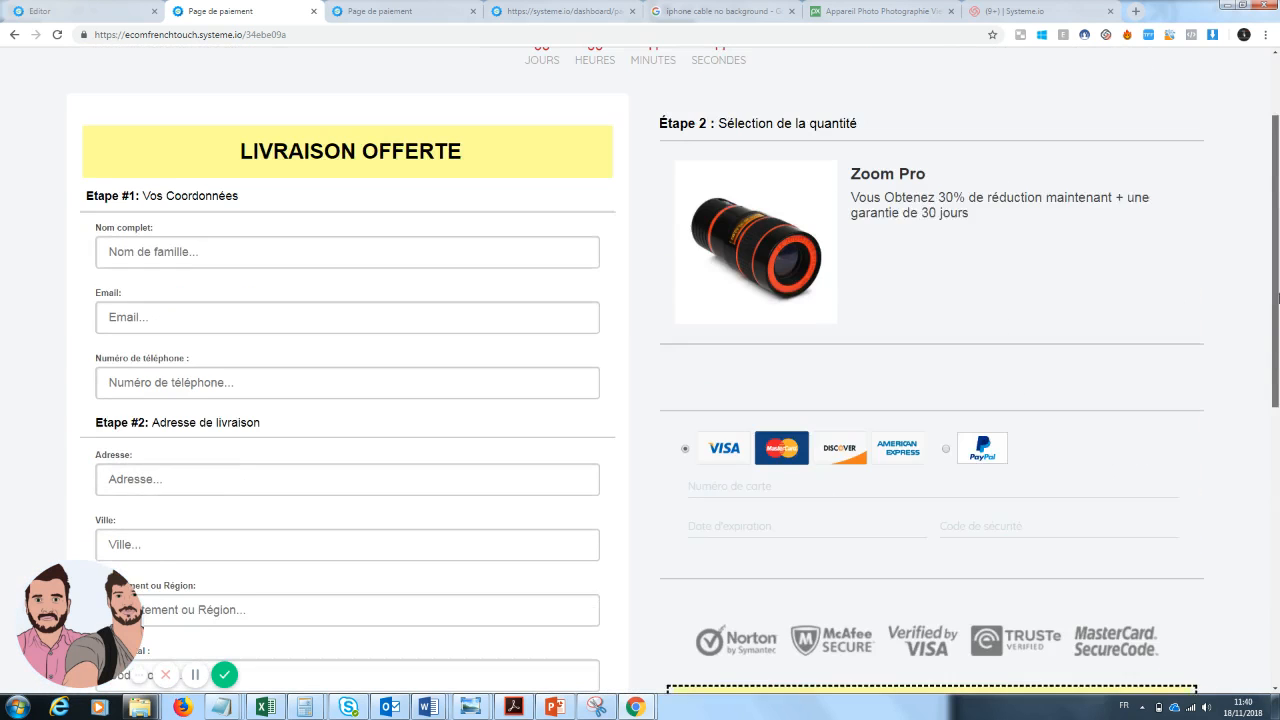
pyautogui.scroll(-2, 969, 545)
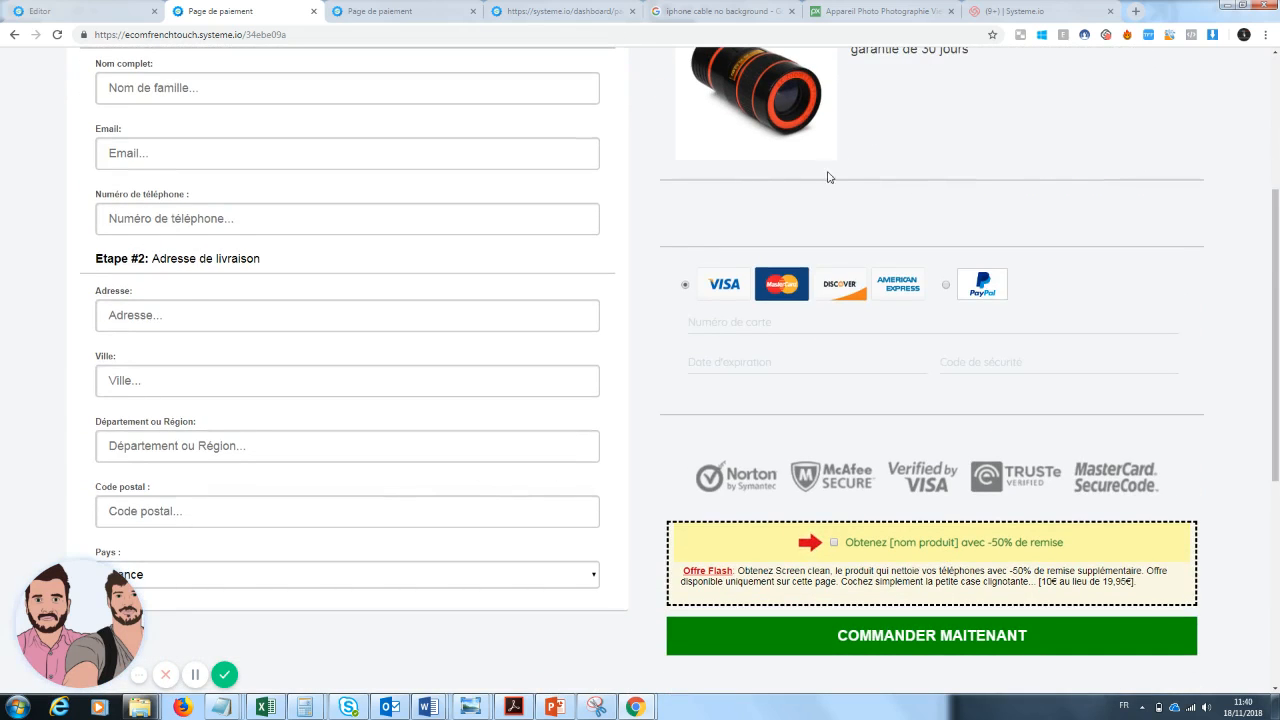
pyautogui.moveTo(1276, 285); pyautogui.dragTo(1277, 135)
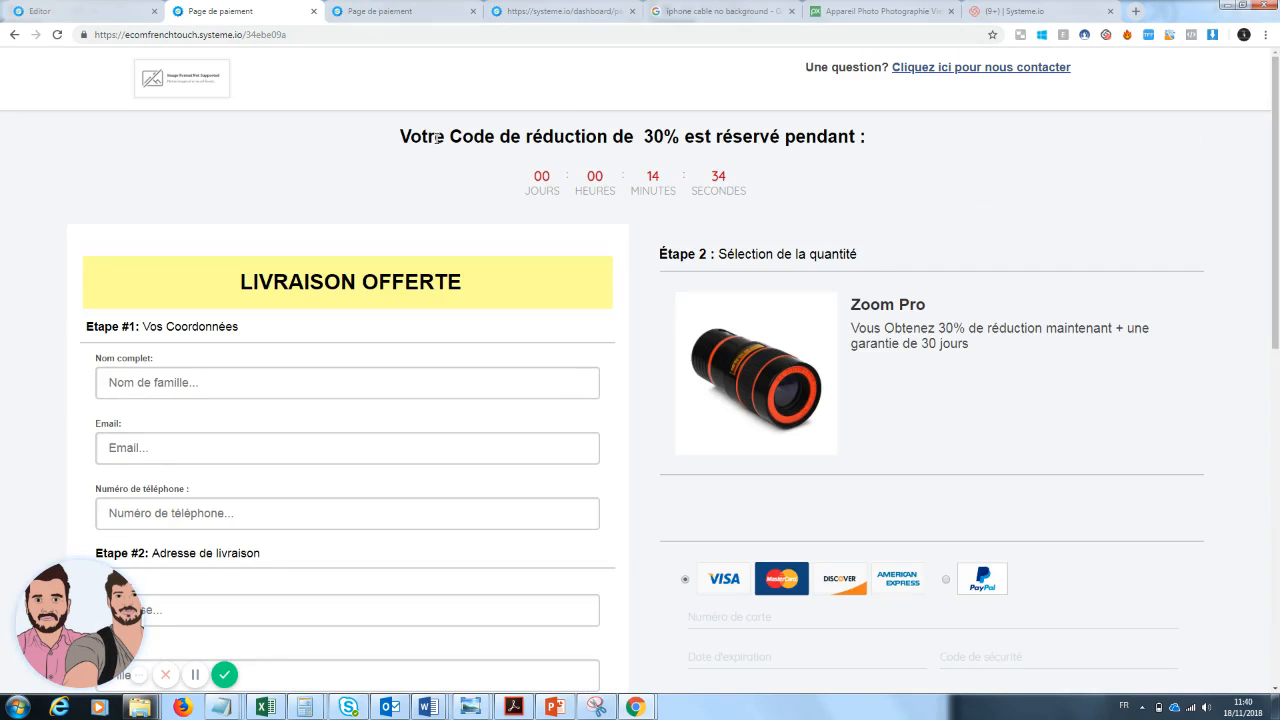